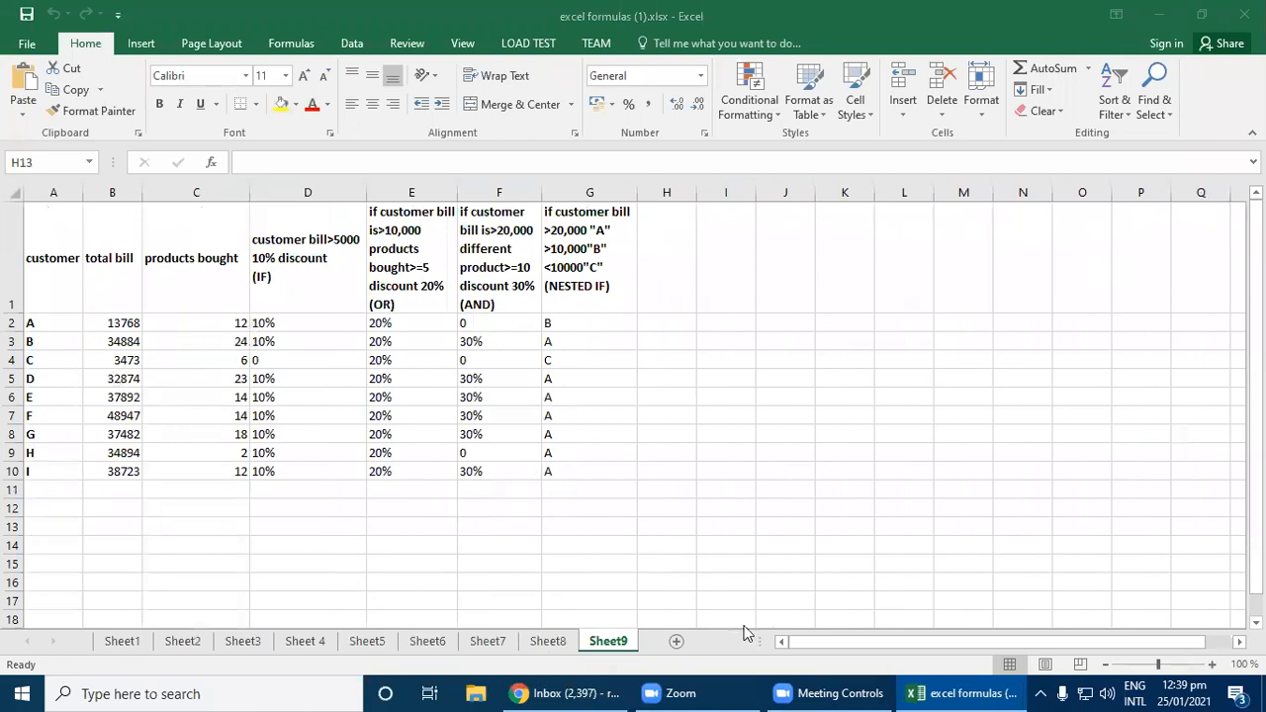
# - Examine the existing IF discount formula in cell D2
pyautogui.moveTo(742, 692)
pyautogui.click(43, 296)
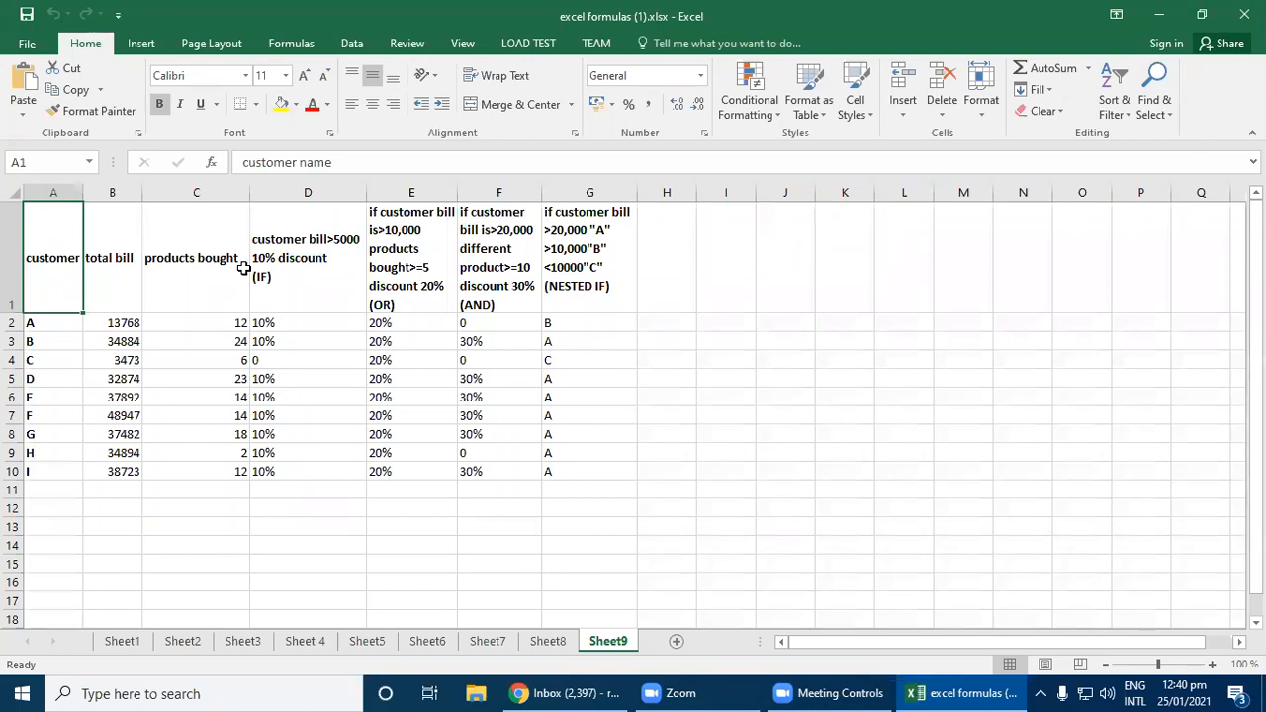
pyautogui.click(270, 323)
pyautogui.doubleClick(270, 322)
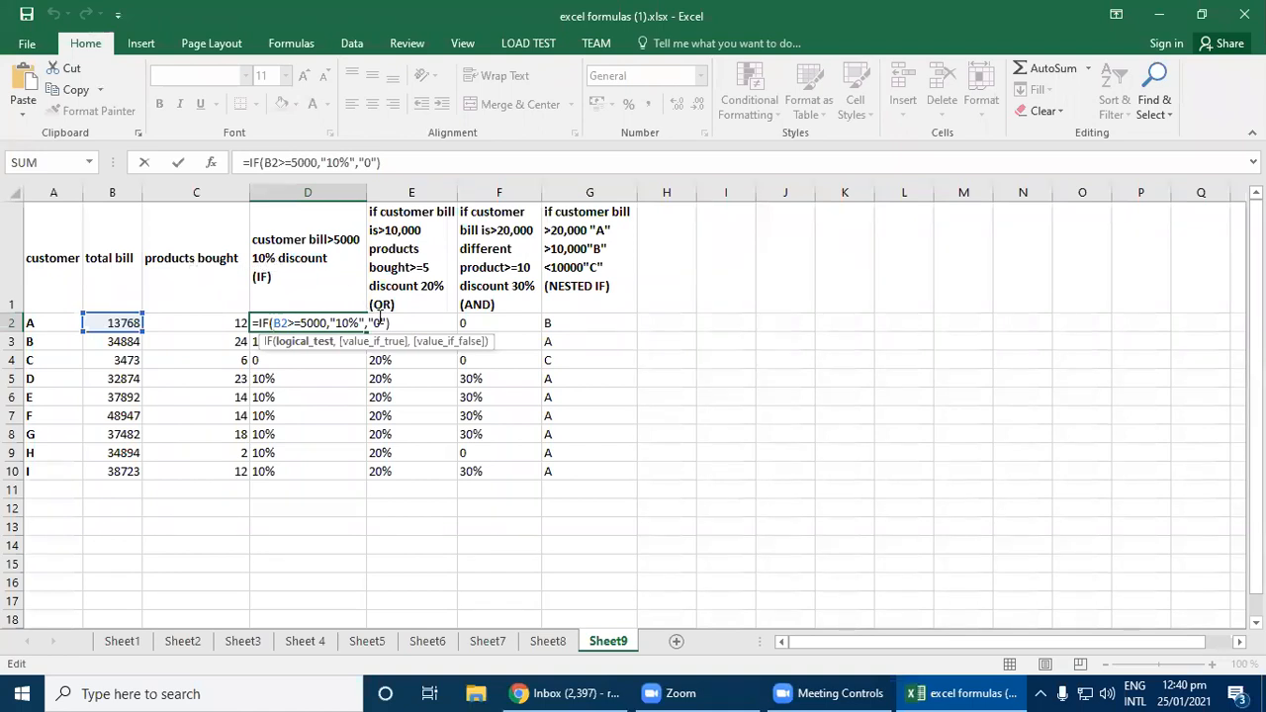
pyautogui.click(380, 453)
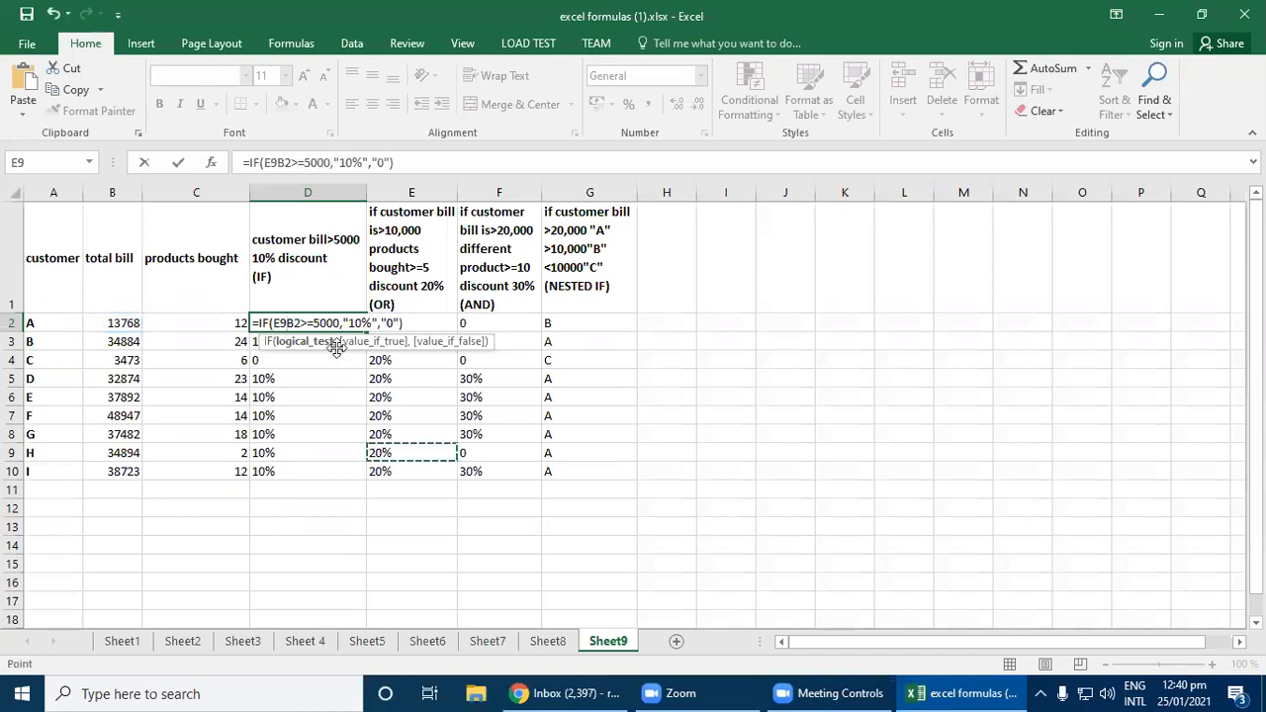
pyautogui.press('BackSpace')
pyautogui.press('Return')
pyautogui.press('Return')
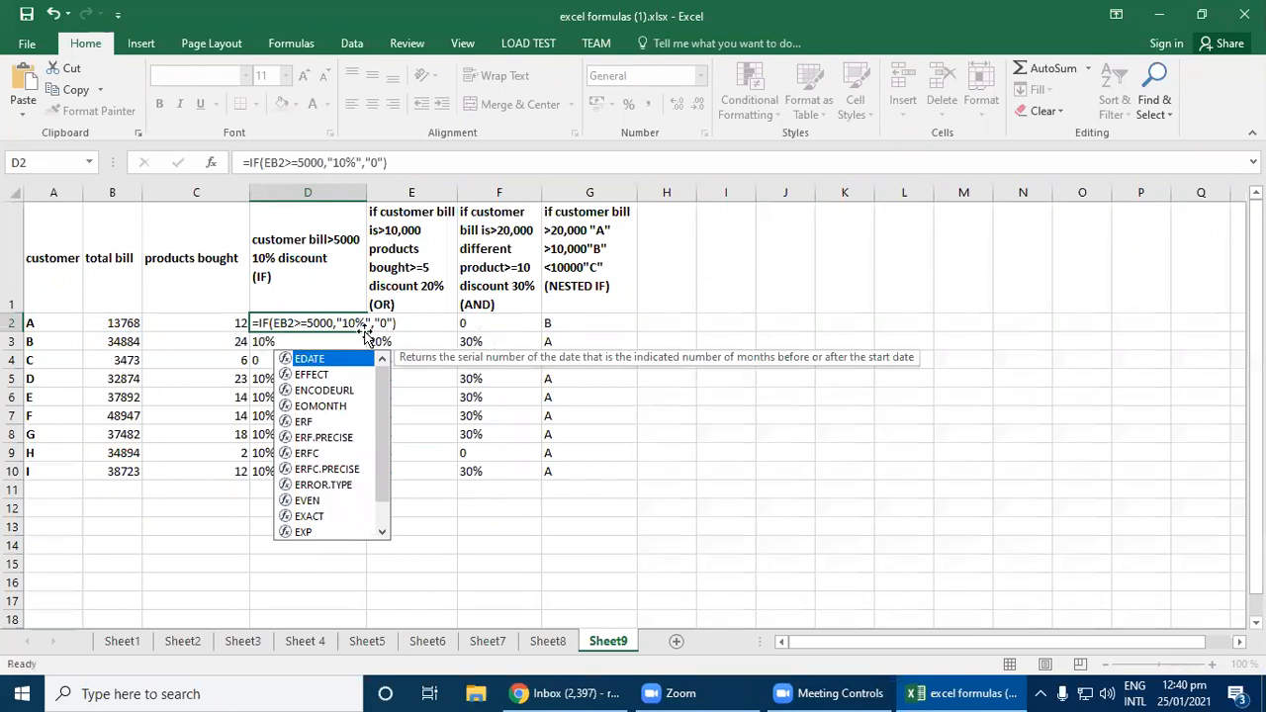
# - Clear the discounts in D2:D10 and enter the formula =IF(B2>5000,"10%","") in D2
pyautogui.moveTo(339, 322); pyautogui.dragTo(314, 466)
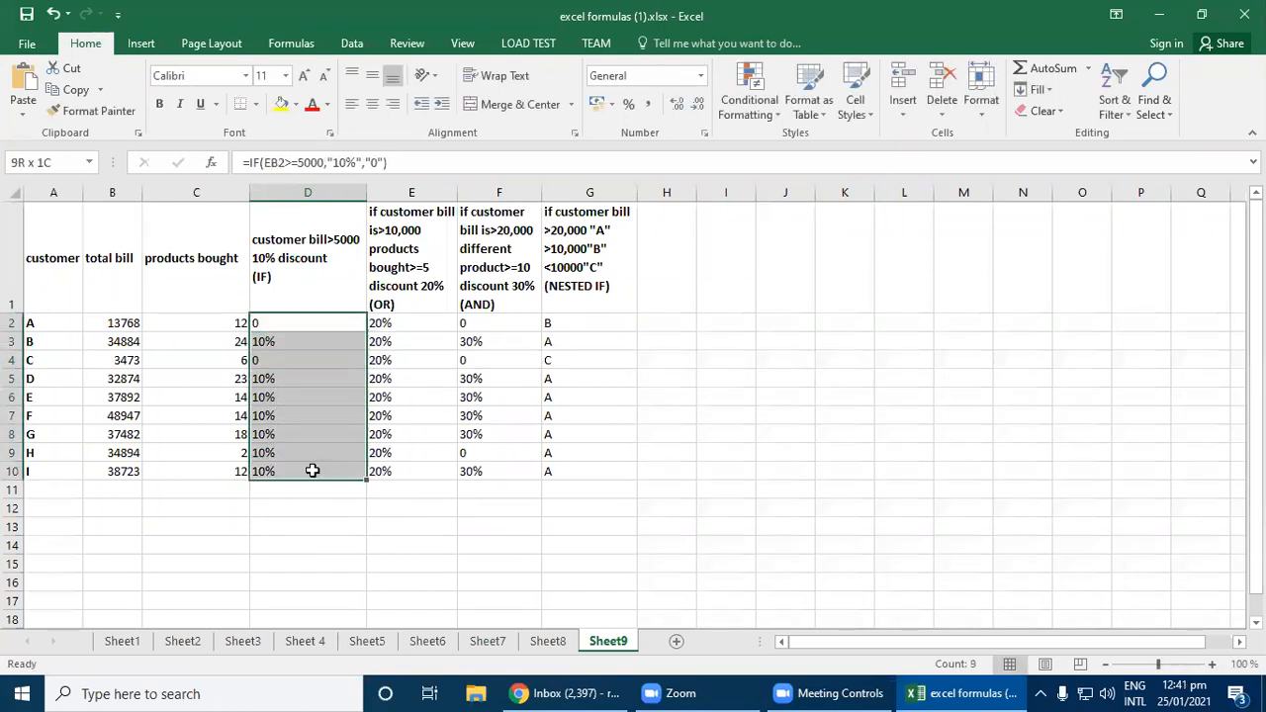
pyautogui.press('Delete')
pyautogui.doubleClick(285, 323)
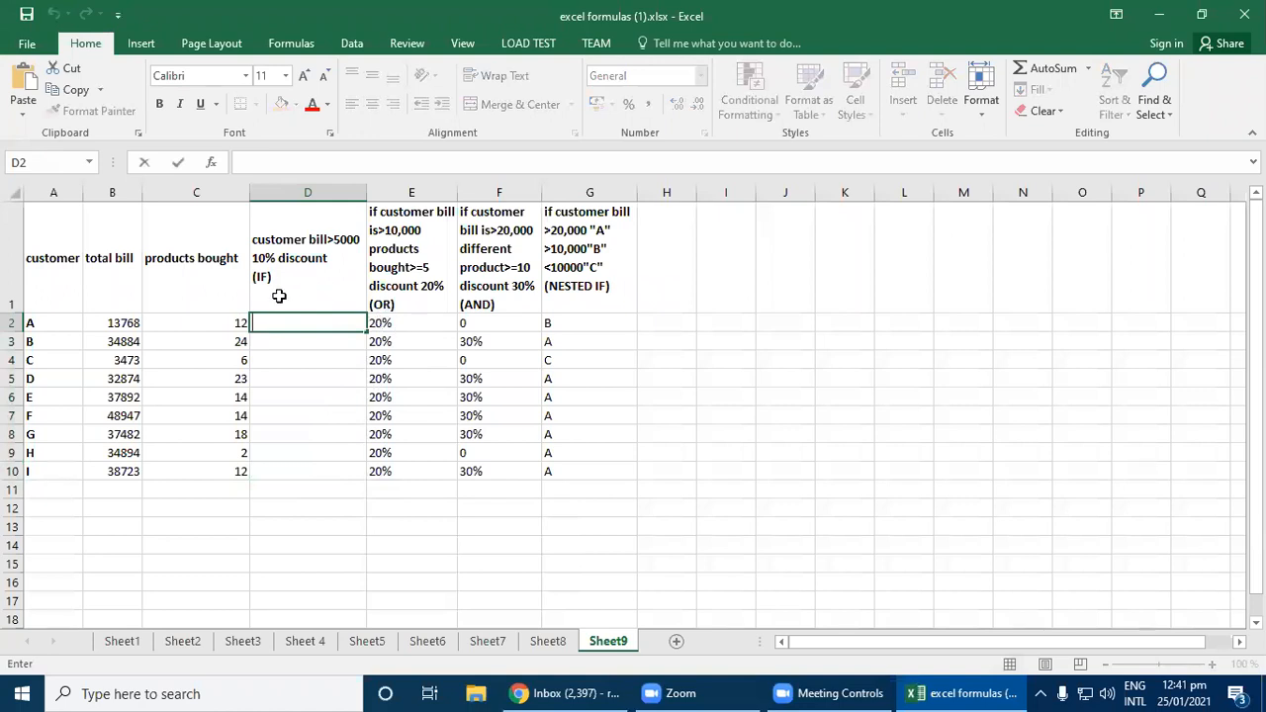
pyautogui.write('=if')
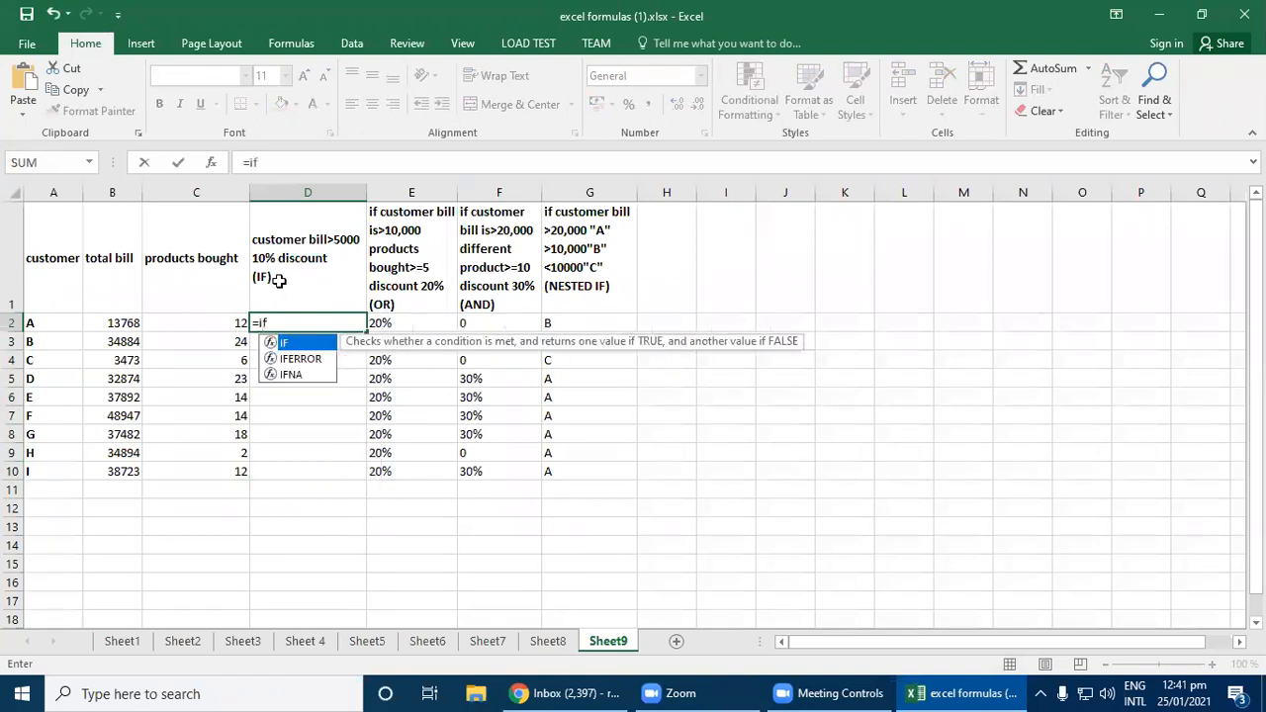
pyautogui.doubleClick(303, 343)
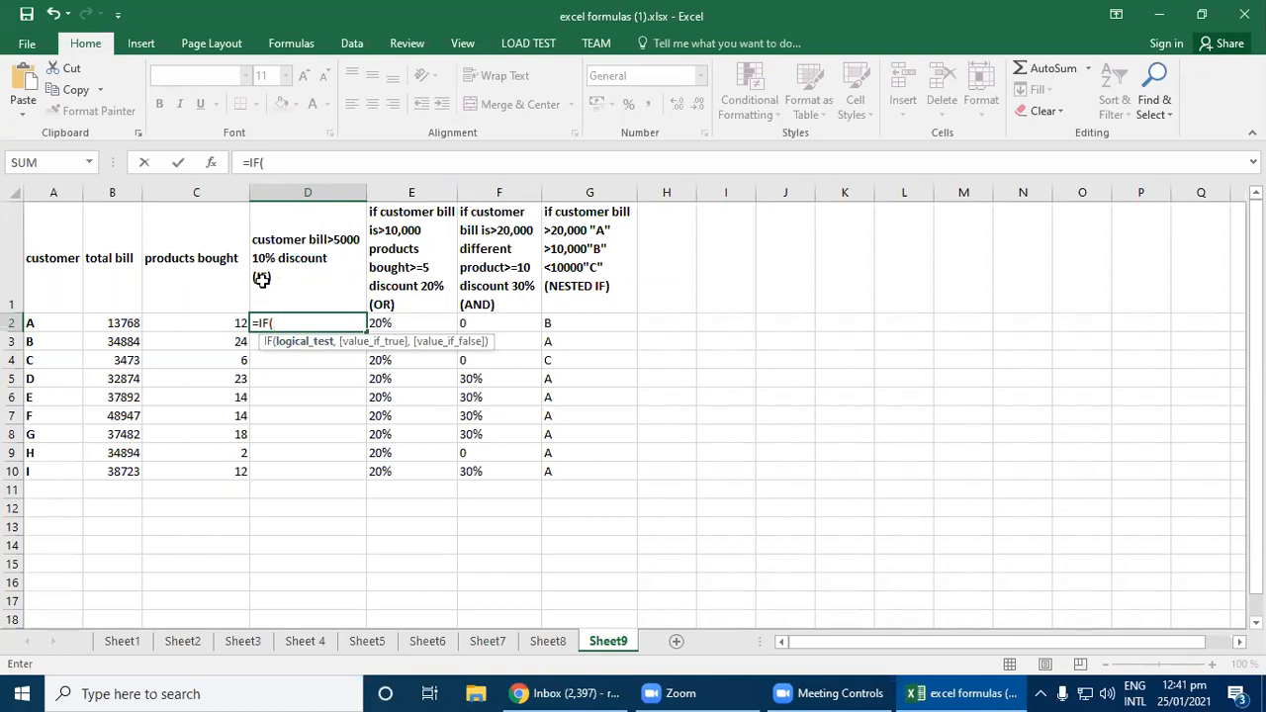
pyautogui.click(109, 327)
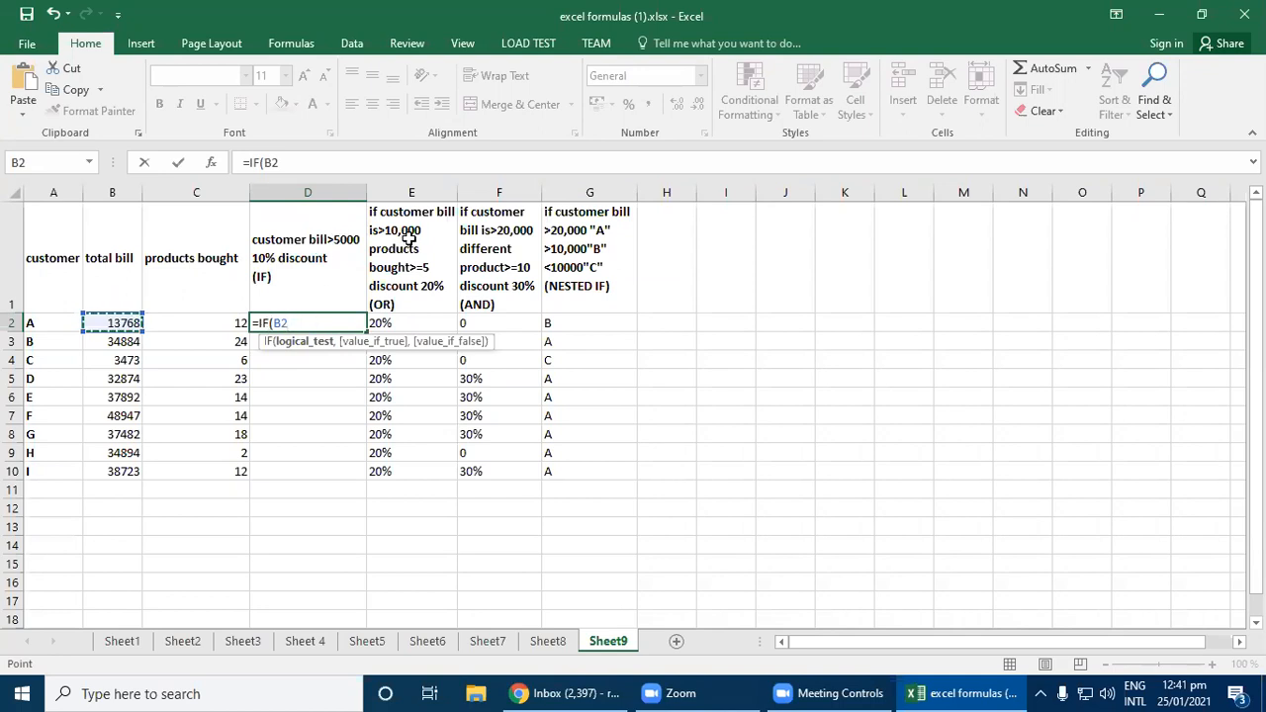
pyautogui.write('>5000')
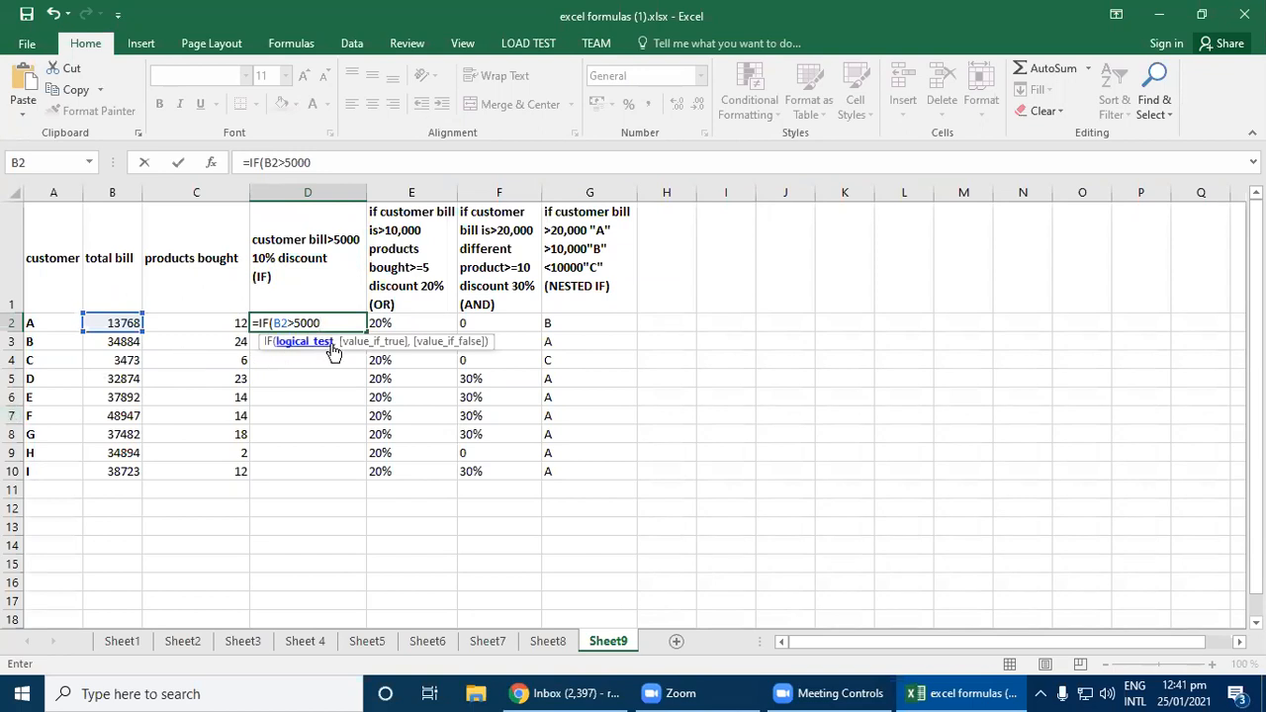
pyautogui.write(',"10')
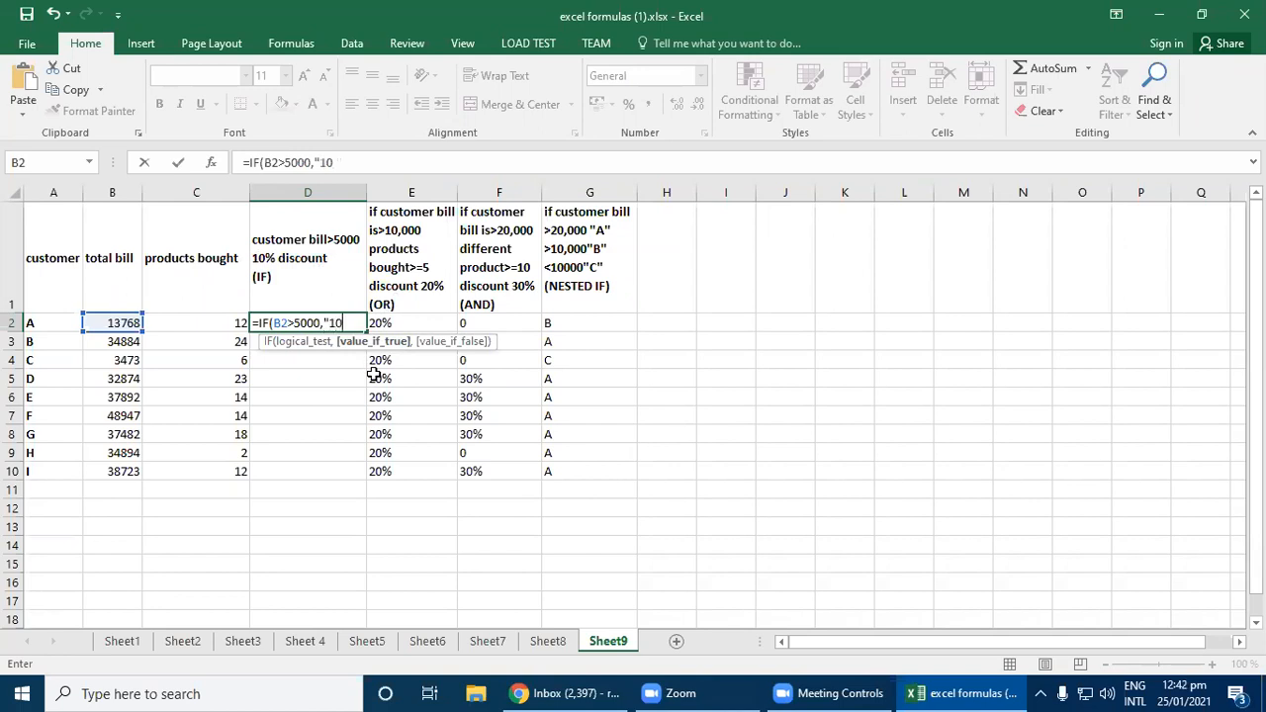
pyautogui.write('%",')
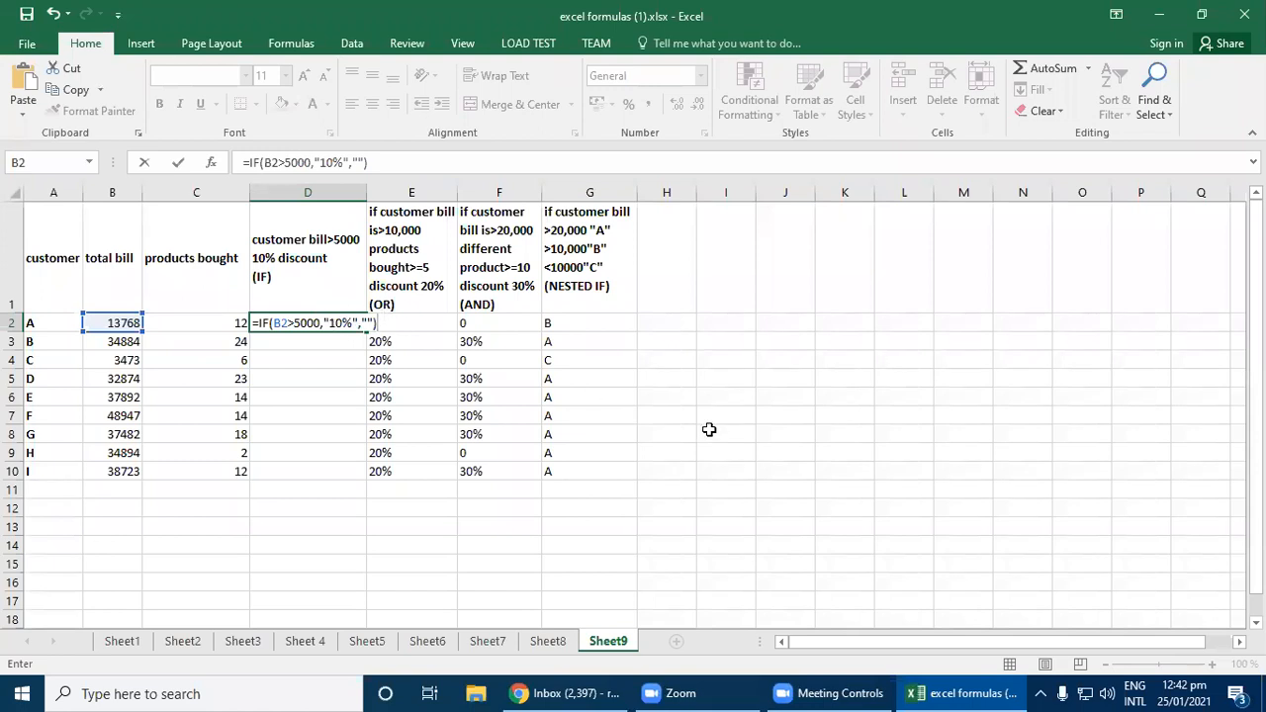
pyautogui.press('Return')
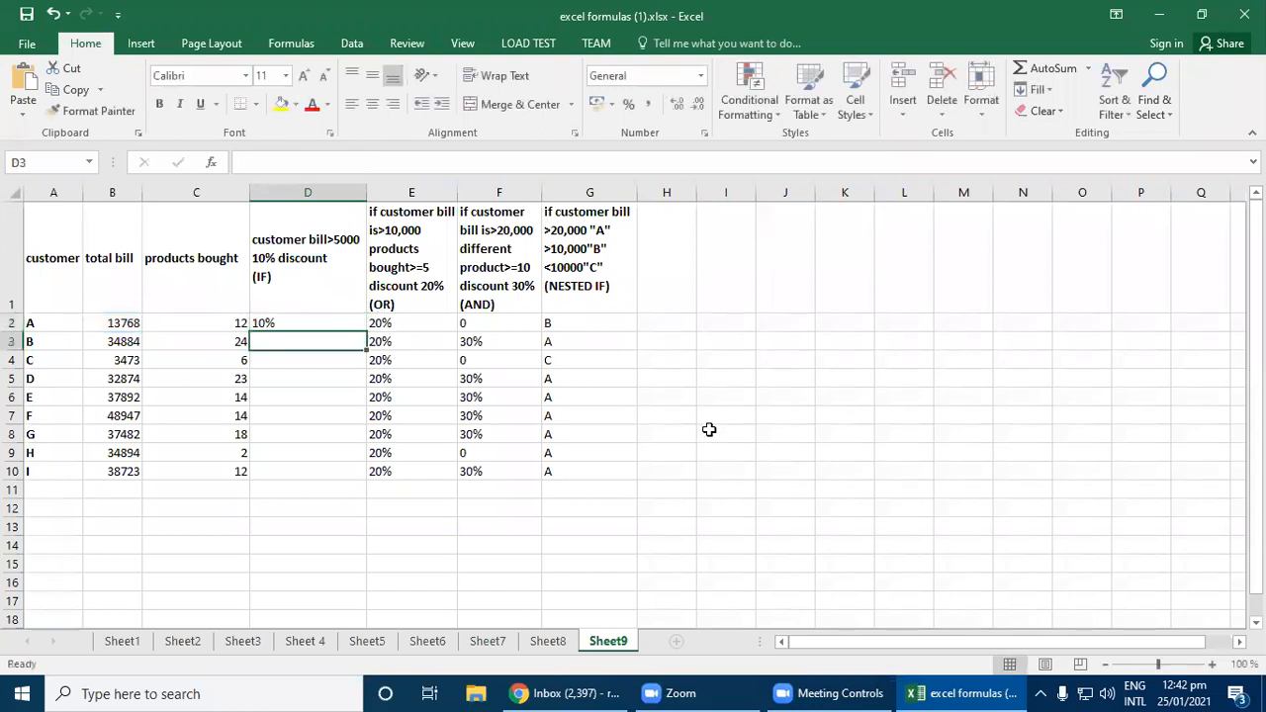
# - Fill the D2 formula down to D10 and check customer C's discount against the total bill
pyautogui.click(308, 325)
pyautogui.moveTo(365, 333); pyautogui.dragTo(343, 483)
pyautogui.click(359, 491)
pyautogui.click(328, 360)
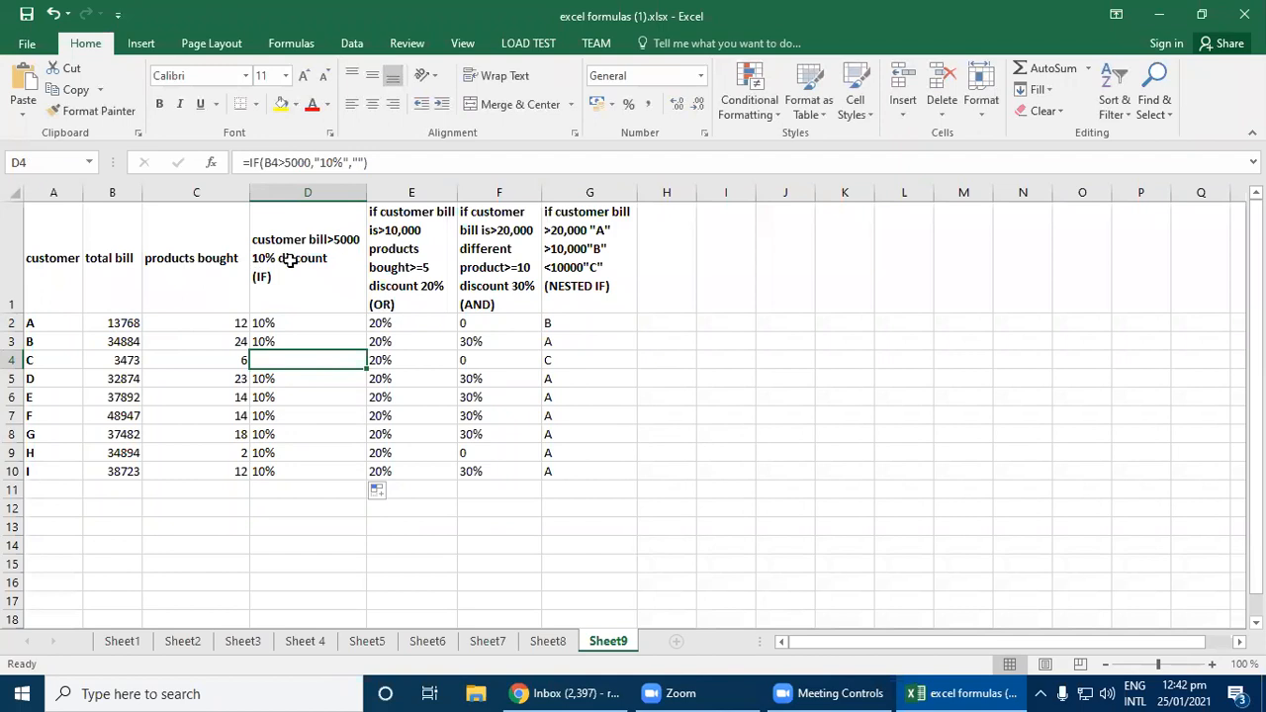
pyautogui.click(116, 360)
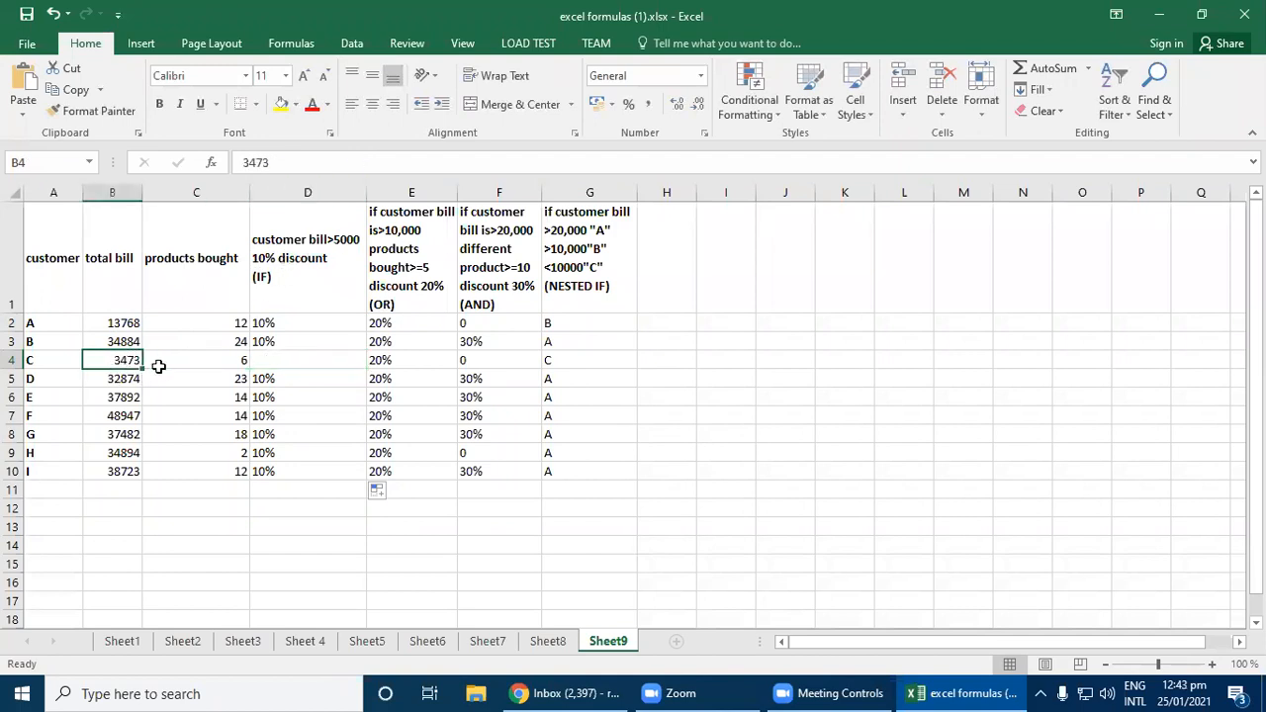
pyautogui.click(274, 358)
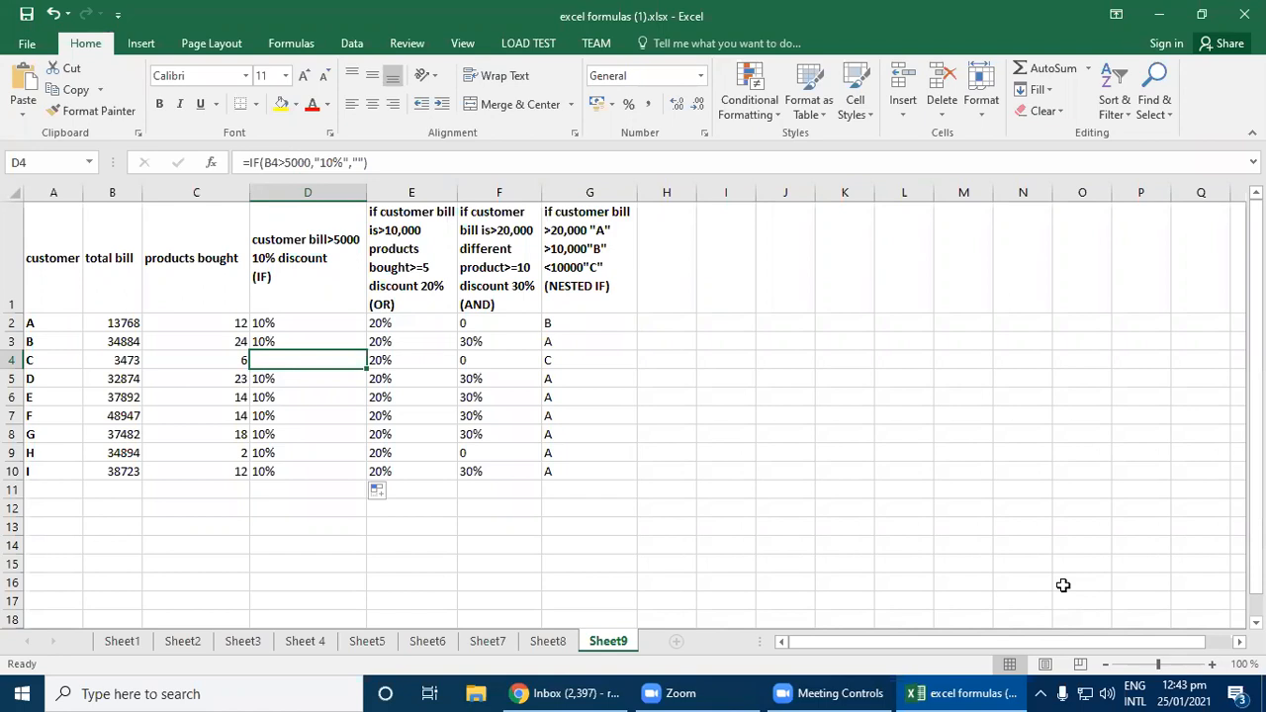
# - Clear the existing OR discount results from E2:E10
pyautogui.moveTo(403, 319); pyautogui.dragTo(420, 473)
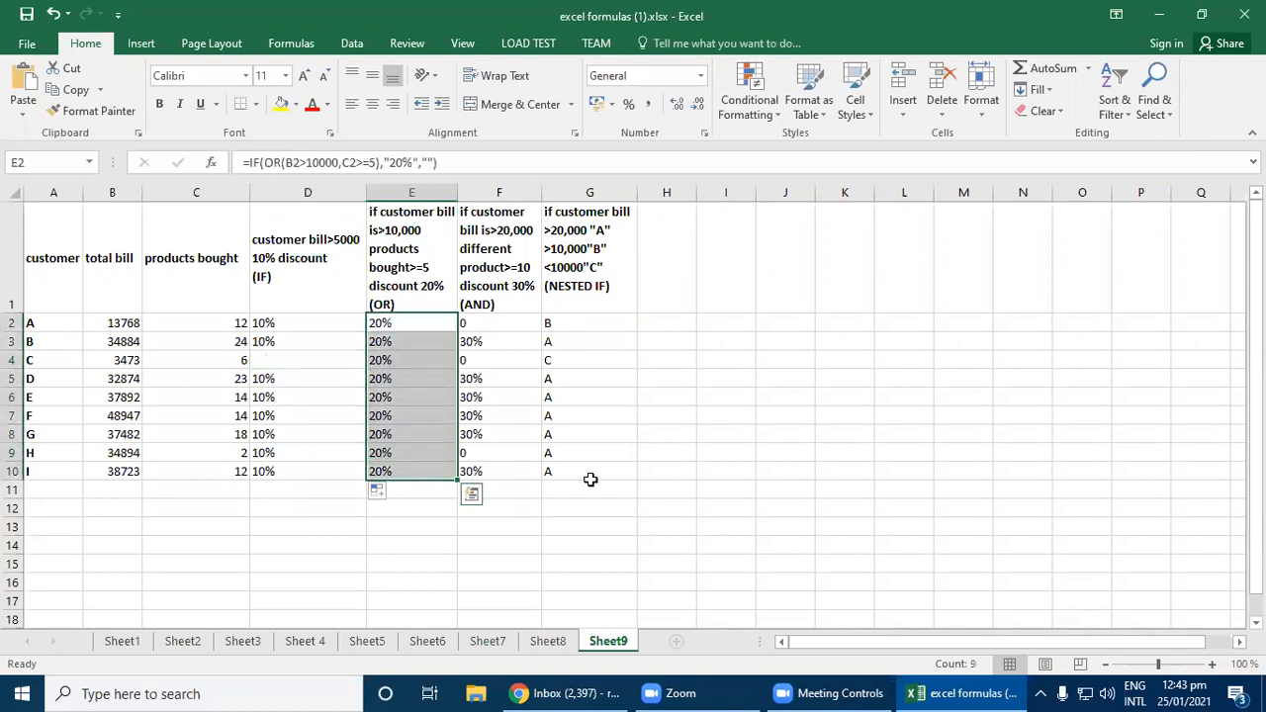
pyautogui.press('Delete')
pyautogui.click(415, 320)
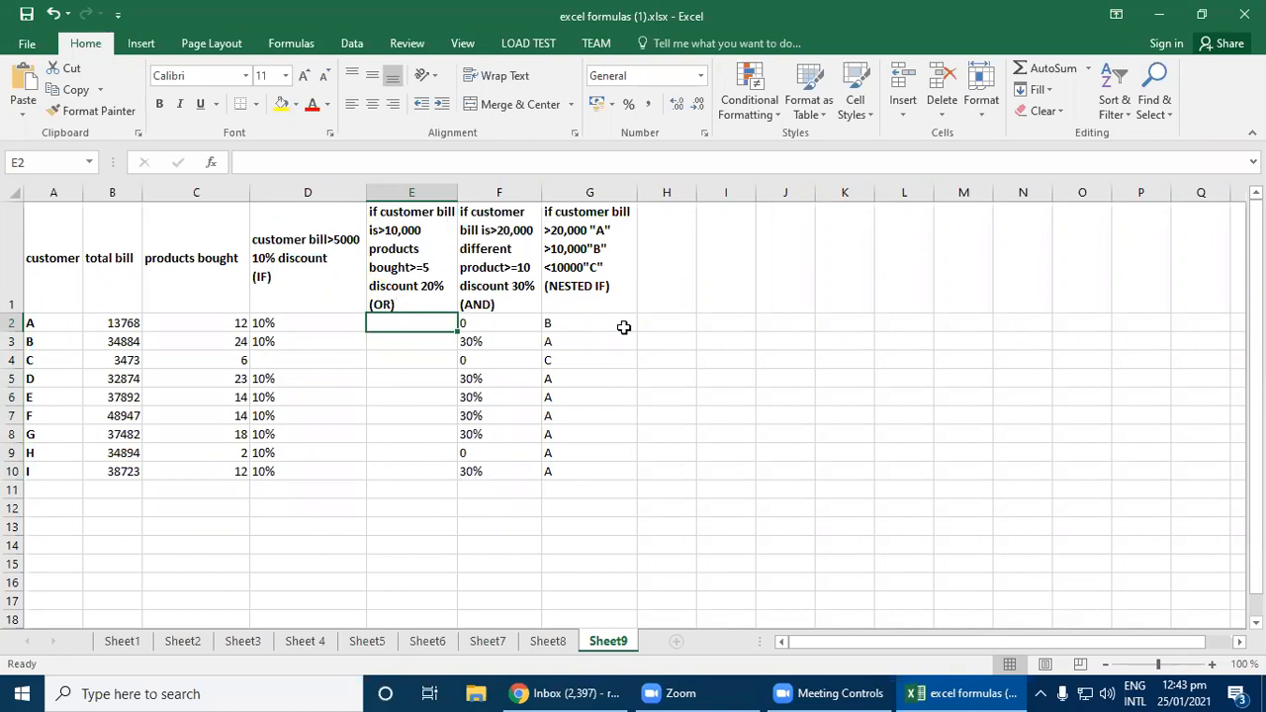
# - Examine and compare the OR discount condition in E1 with the AND discount condition in F1
pyautogui.click(438, 255)
pyautogui.click(495, 270)
pyautogui.click(407, 260)
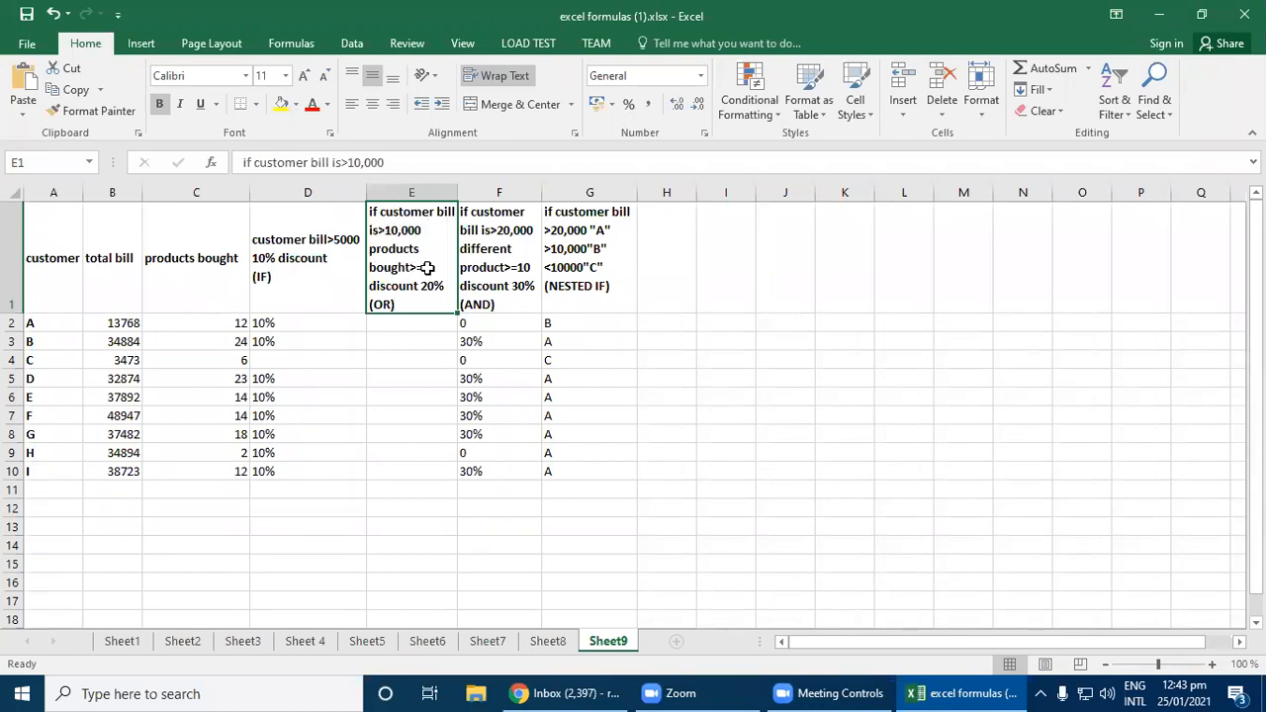
pyautogui.click(495, 241)
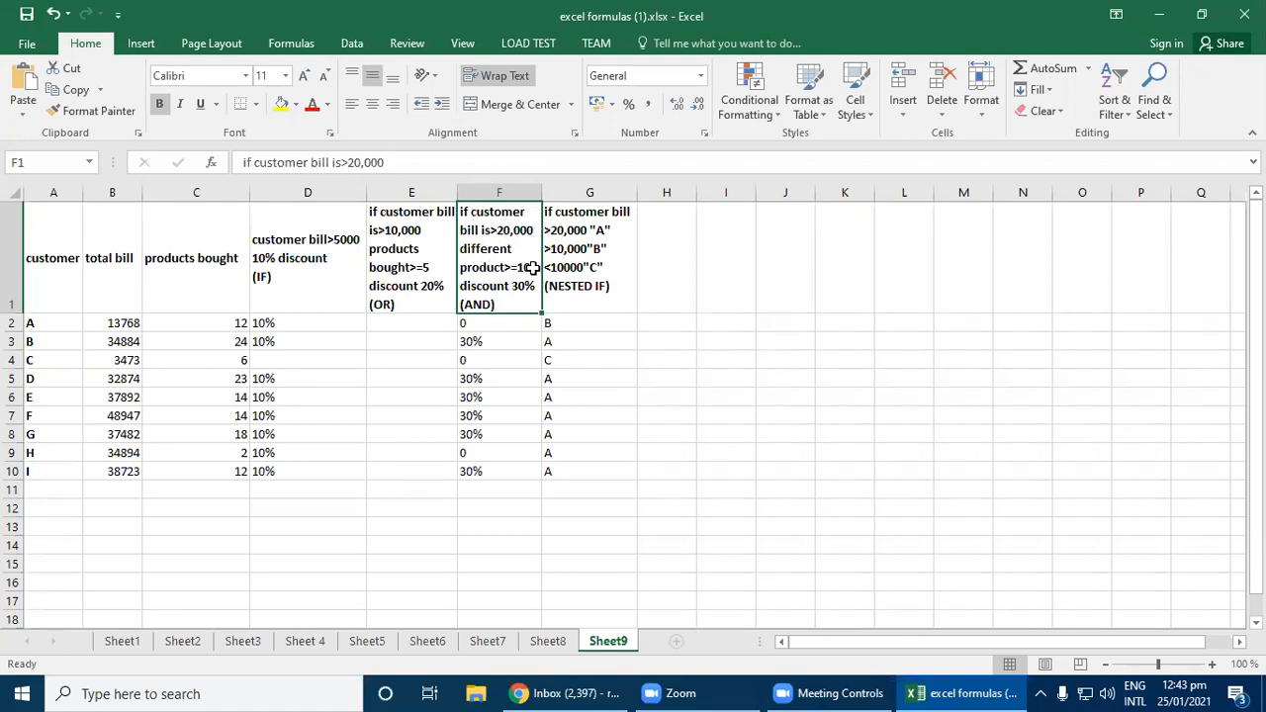
pyautogui.click(420, 227)
pyautogui.click(482, 223)
pyautogui.click(442, 235)
pyautogui.click(474, 229)
pyautogui.click(409, 245)
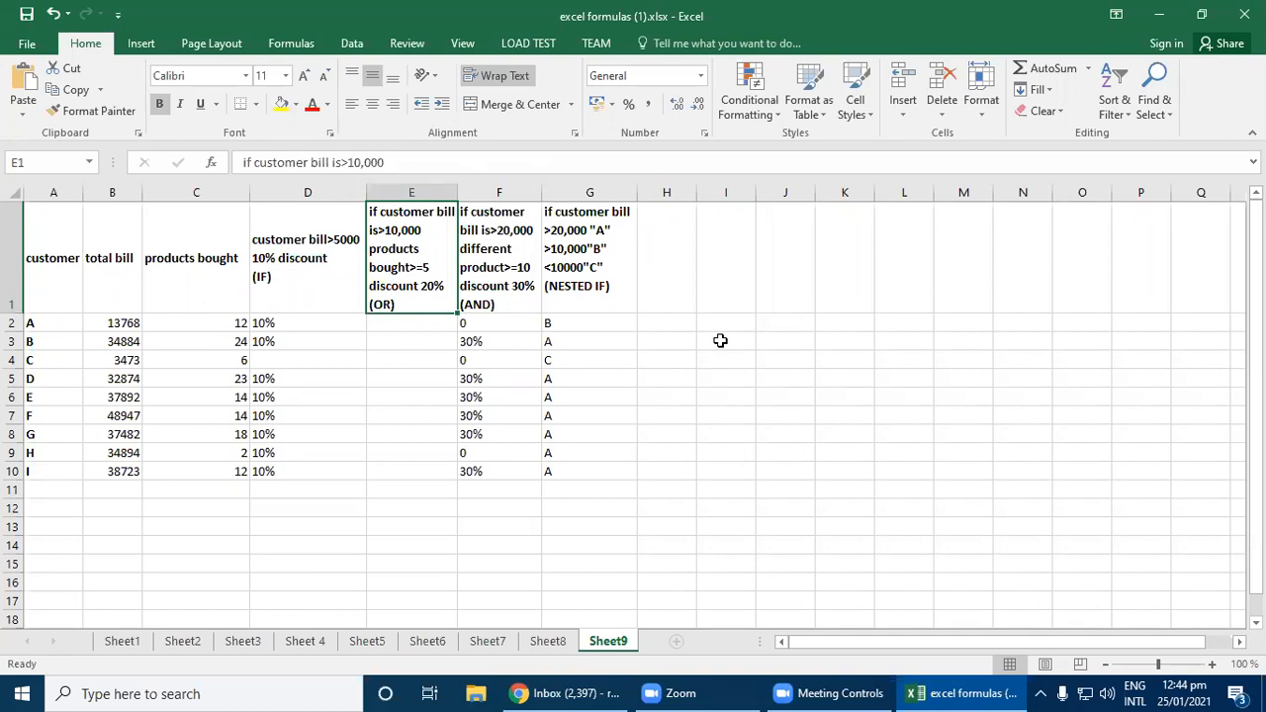
# - Begin an IF formula in E2 with the logical test OR(B2>10000,C2>=5)
pyautogui.doubleClick(397, 325)
pyautogui.write('=if')
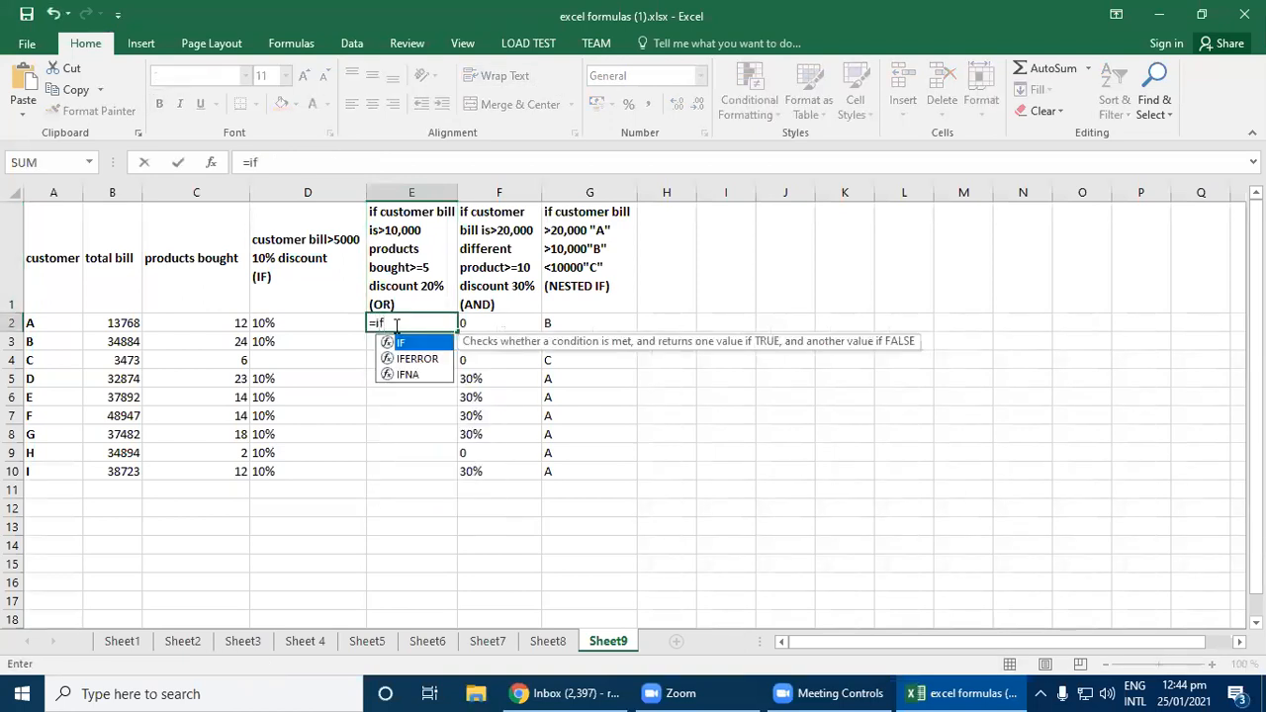
pyautogui.press('Tab')
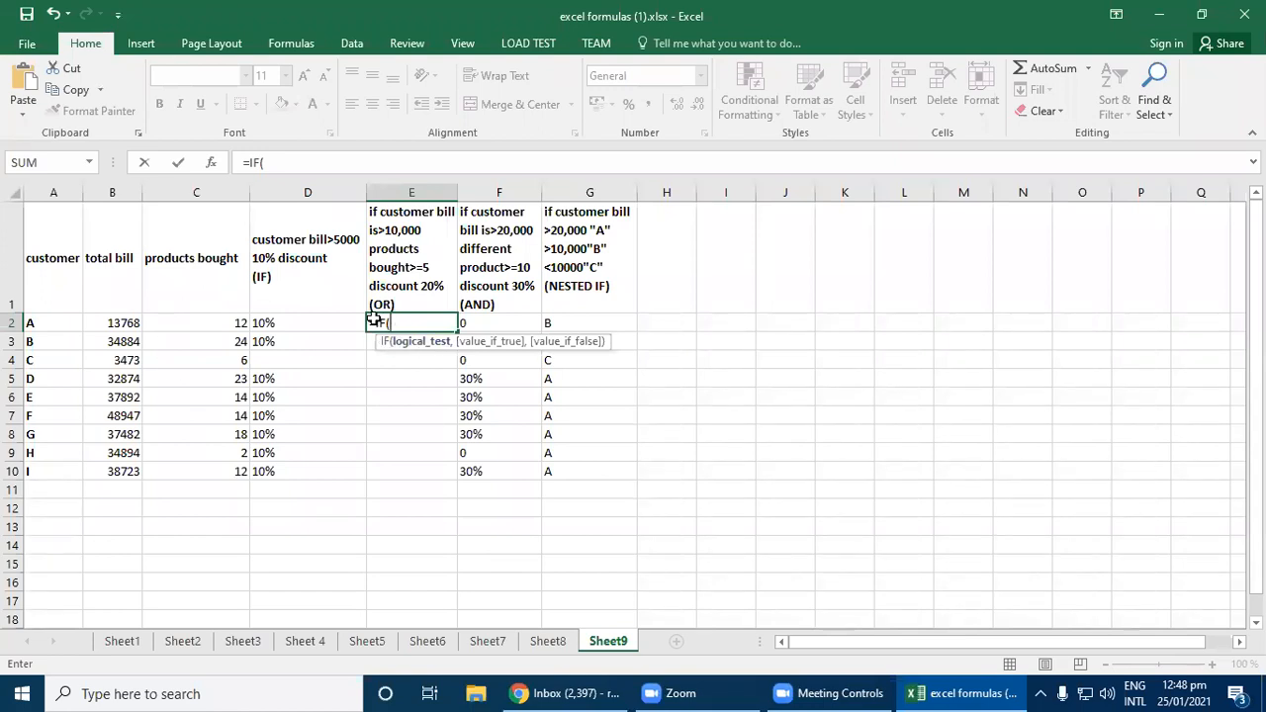
pyautogui.write('or')
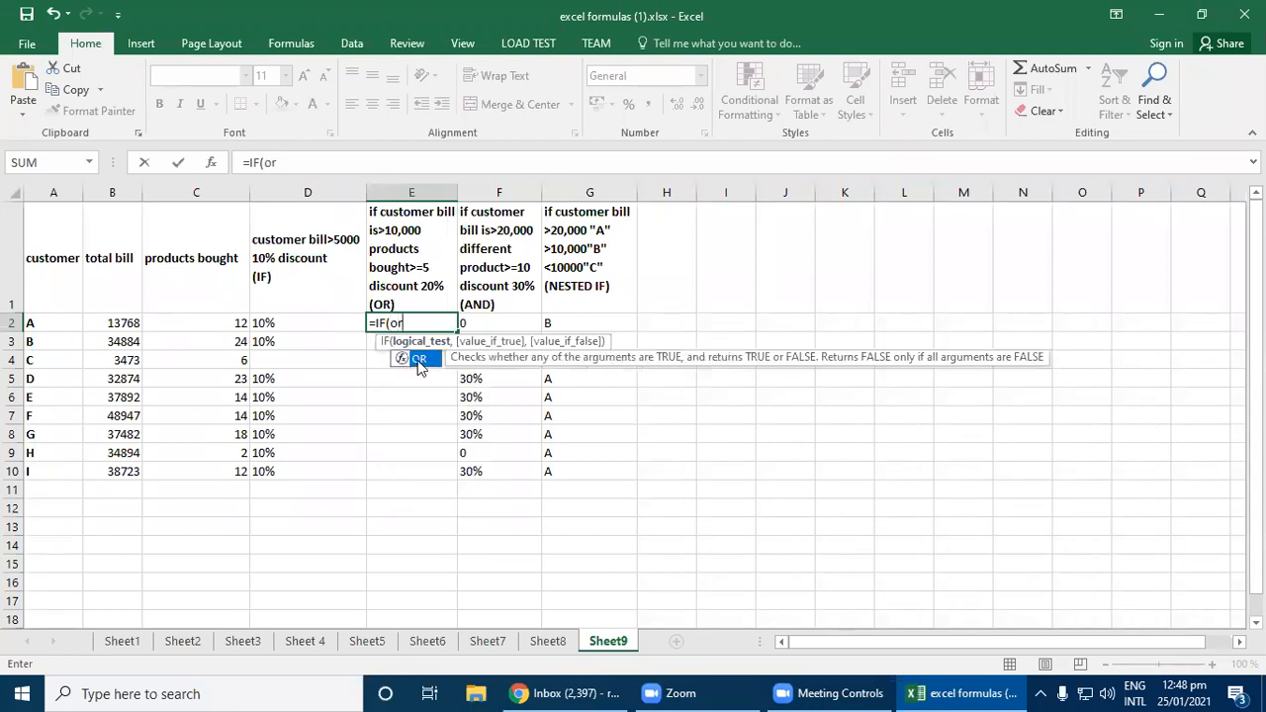
pyautogui.doubleClick(419, 366)
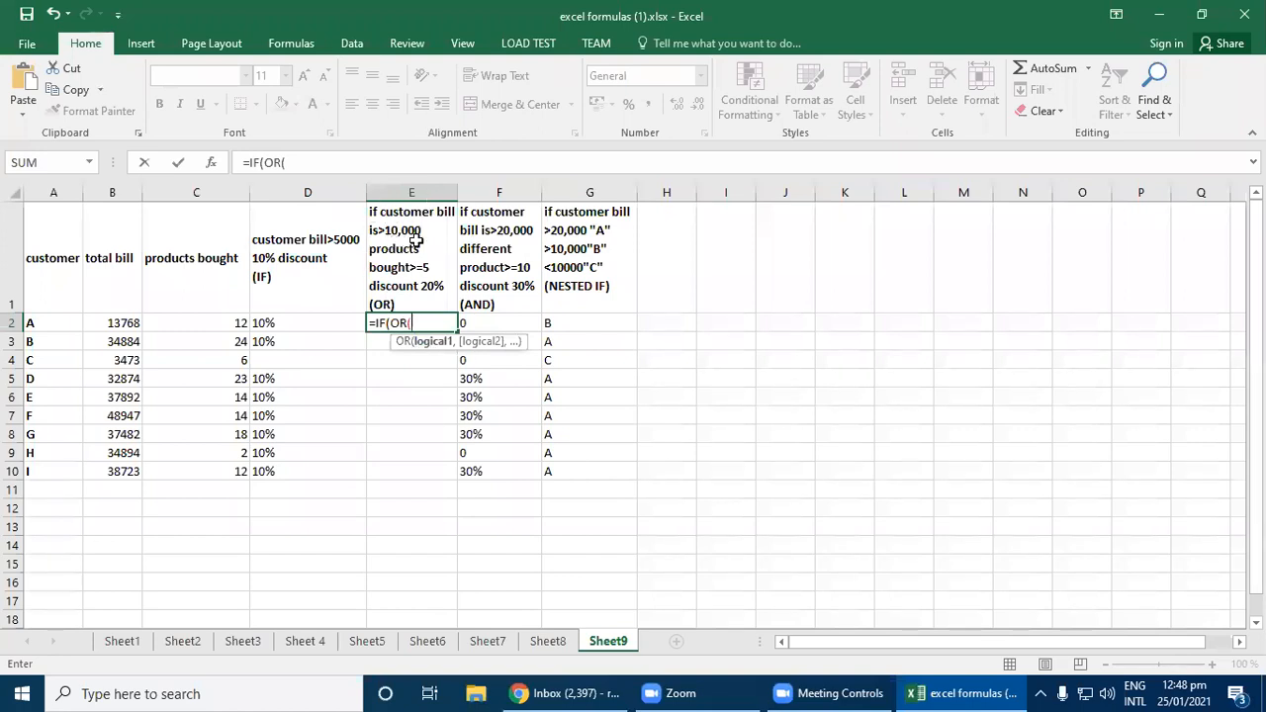
pyautogui.click(119, 323)
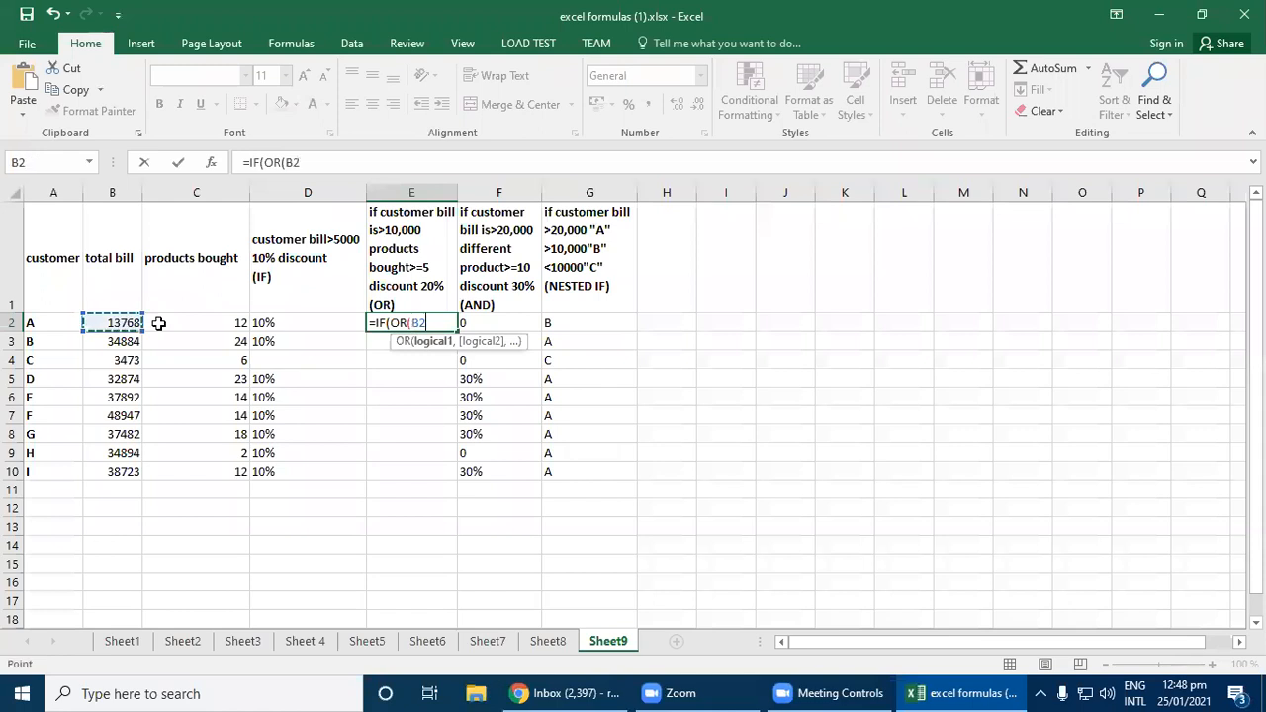
pyautogui.write('>10000')
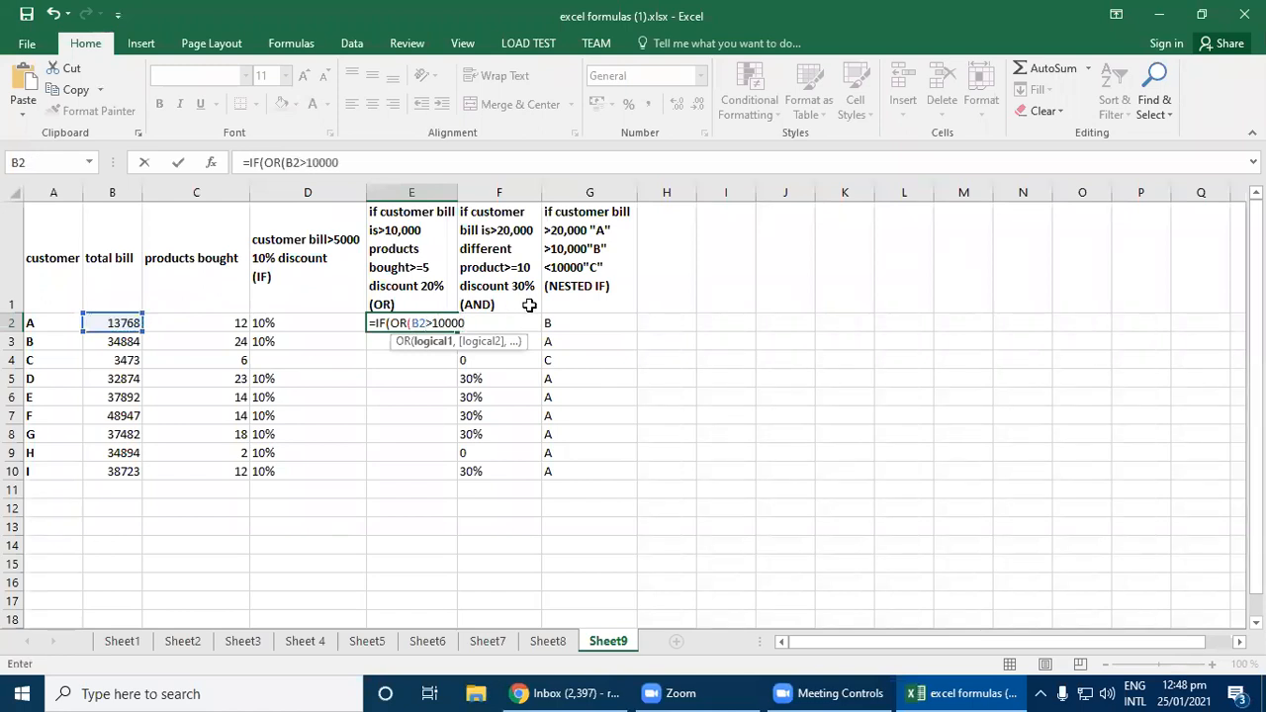
pyautogui.write(',')
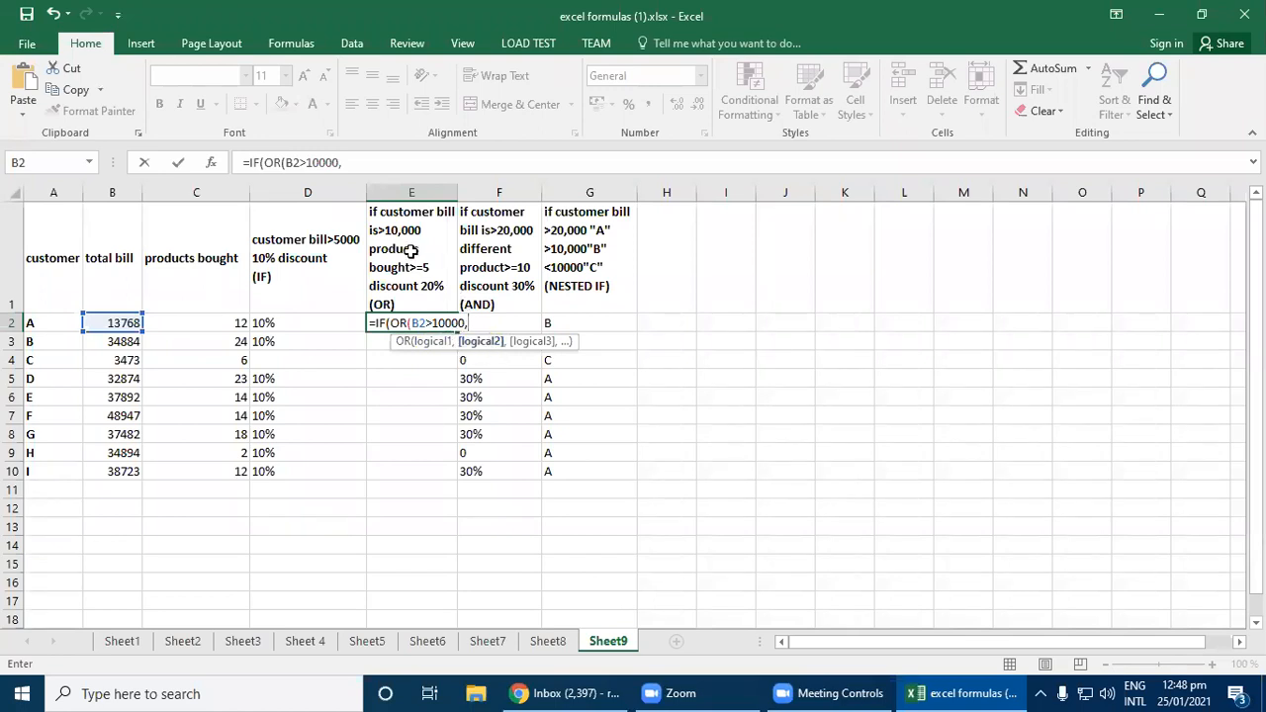
pyautogui.click(213, 325)
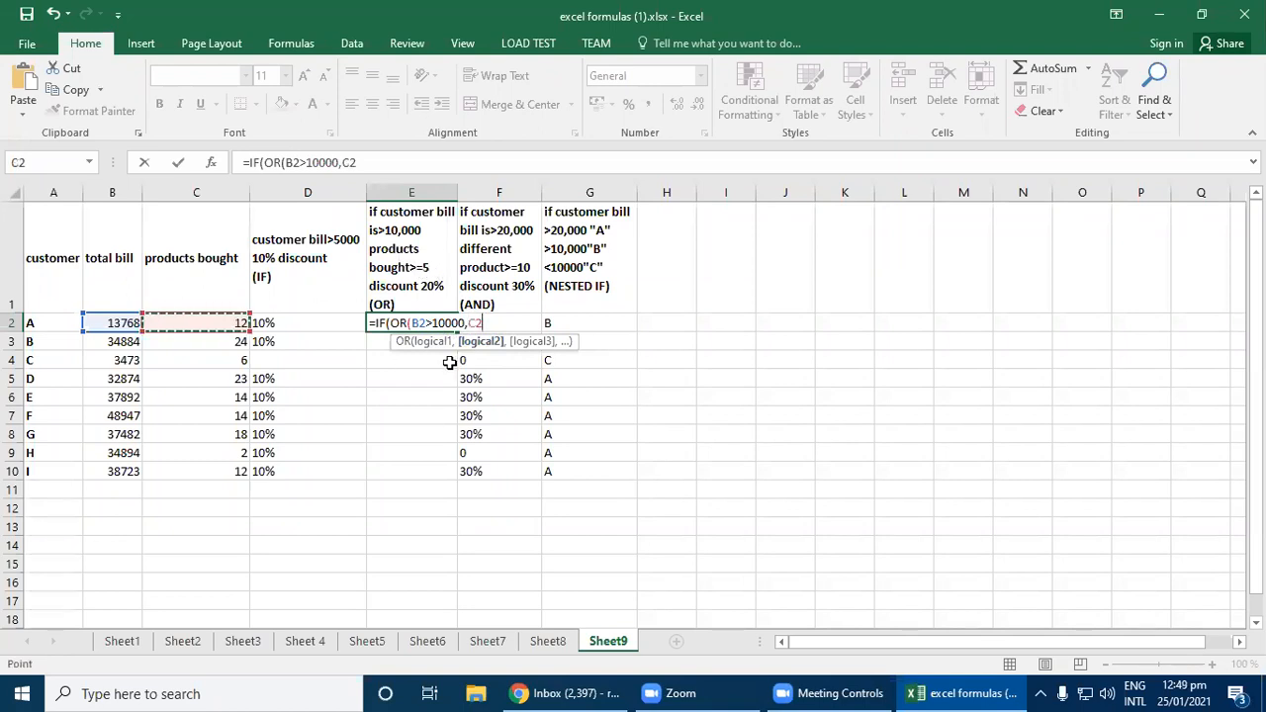
pyautogui.write('>=')
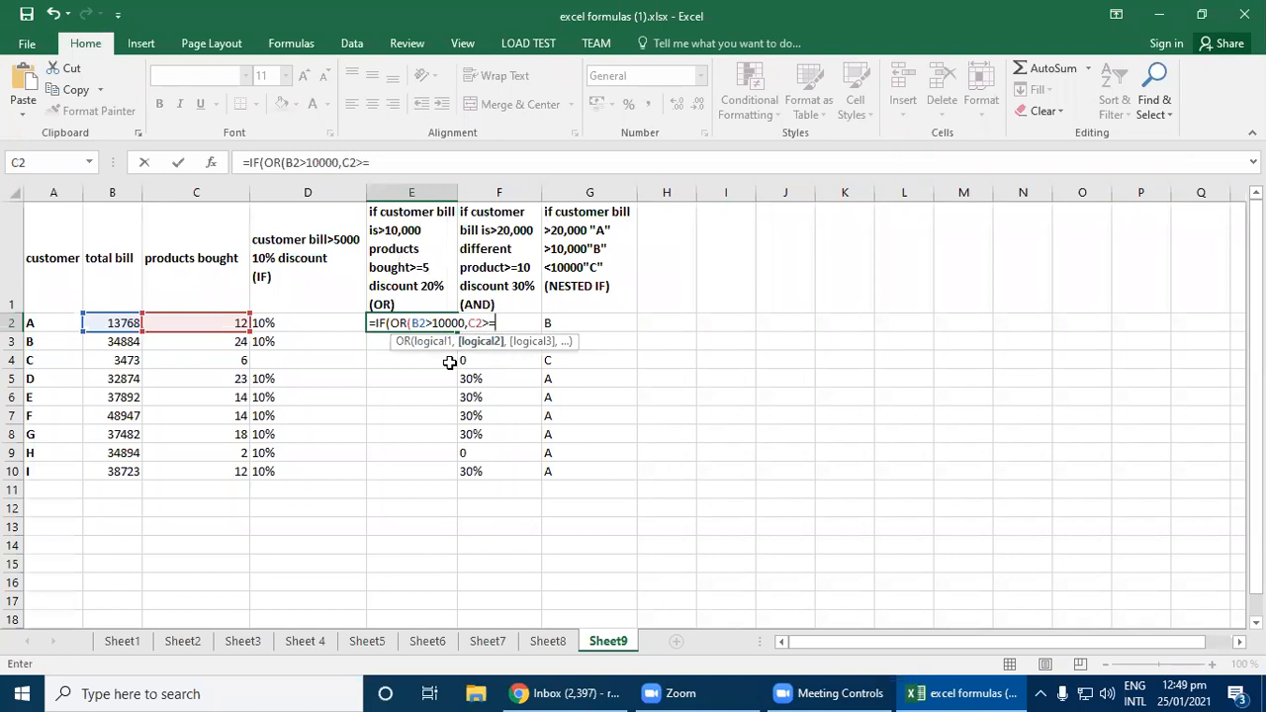
pyautogui.write('5)')
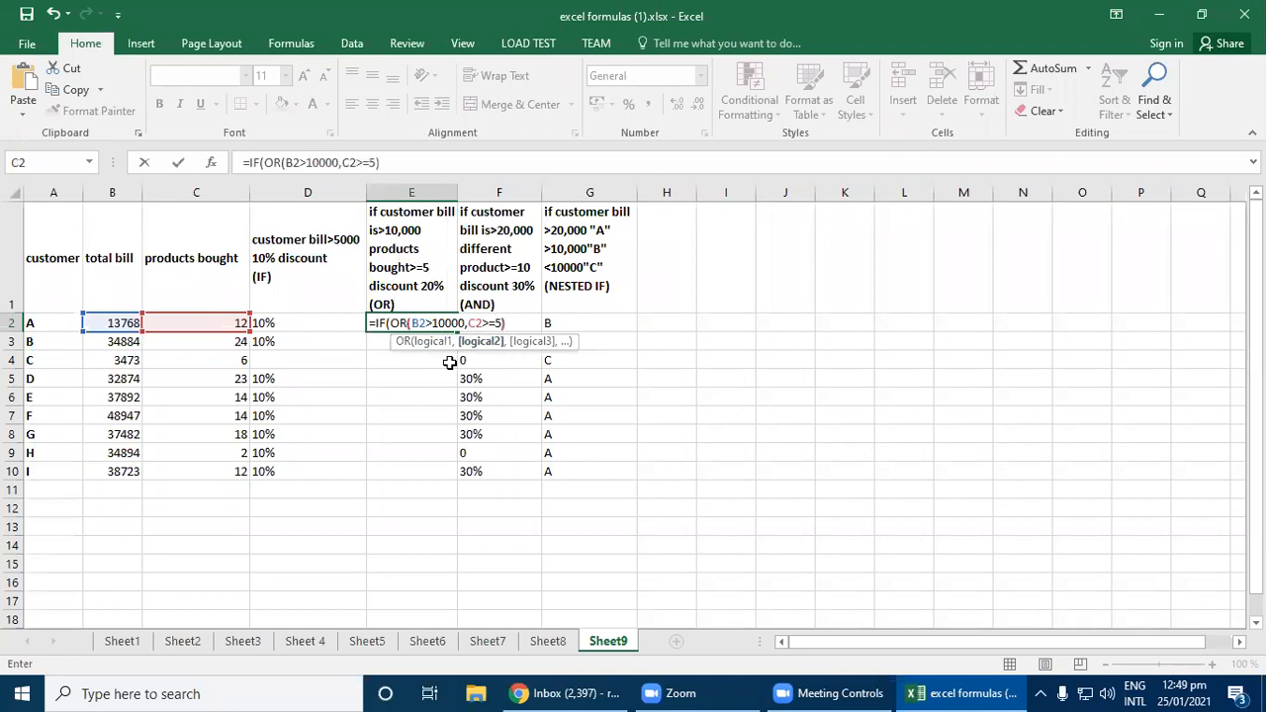
# - Complete the IF formula in E2 with "20%" as the value if true and "0" as the value if false
pyautogui.click(411, 322)
pyautogui.write(',')
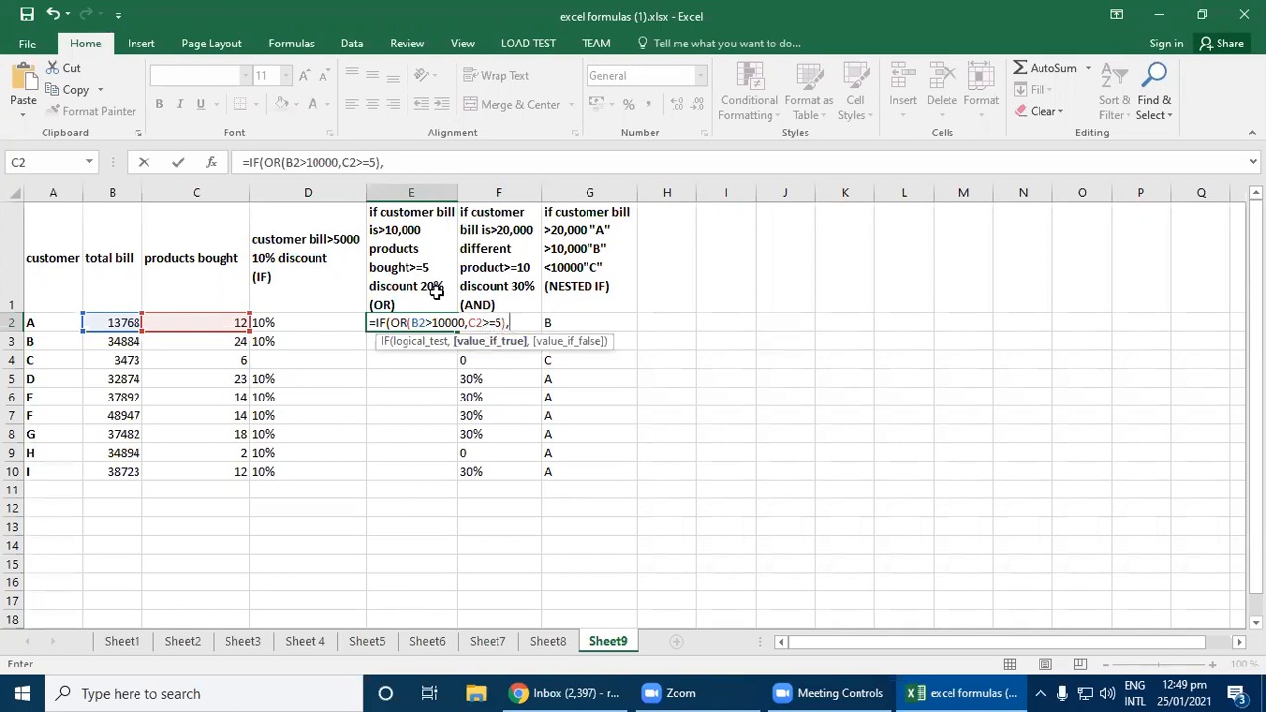
pyautogui.write('""')
pyautogui.write('20%')
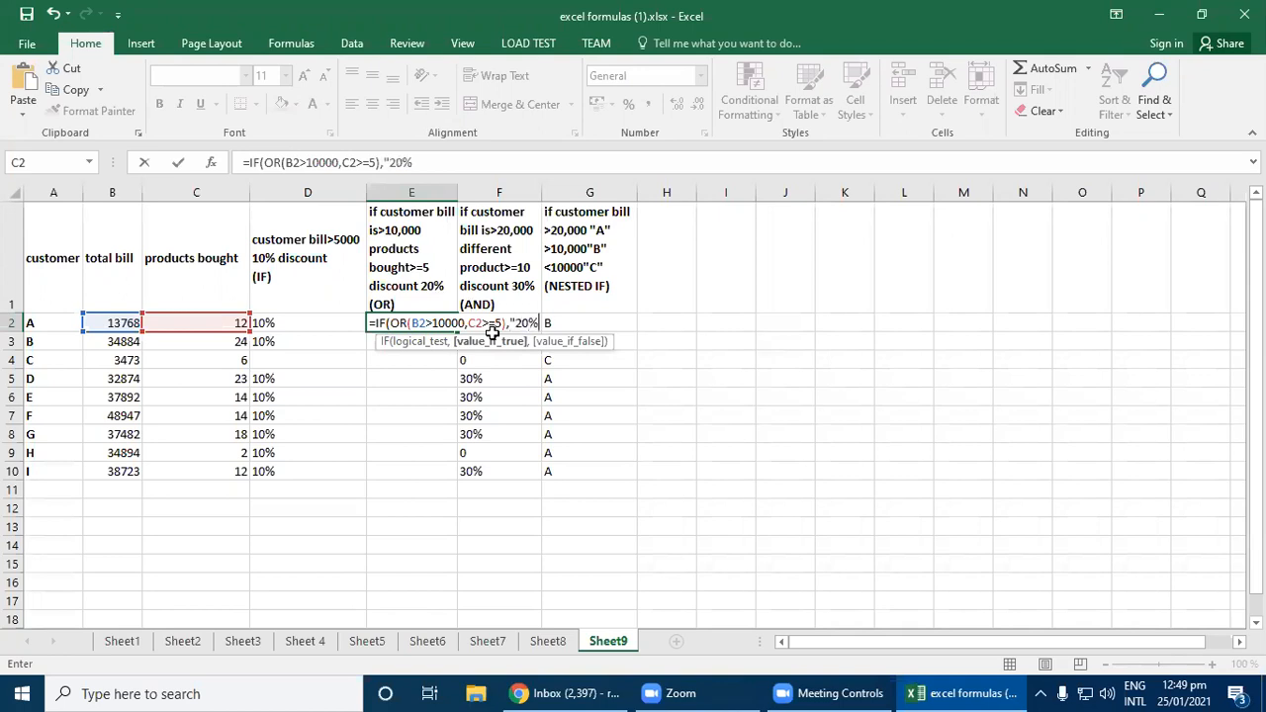
pyautogui.write('"')
pyautogui.write(',')
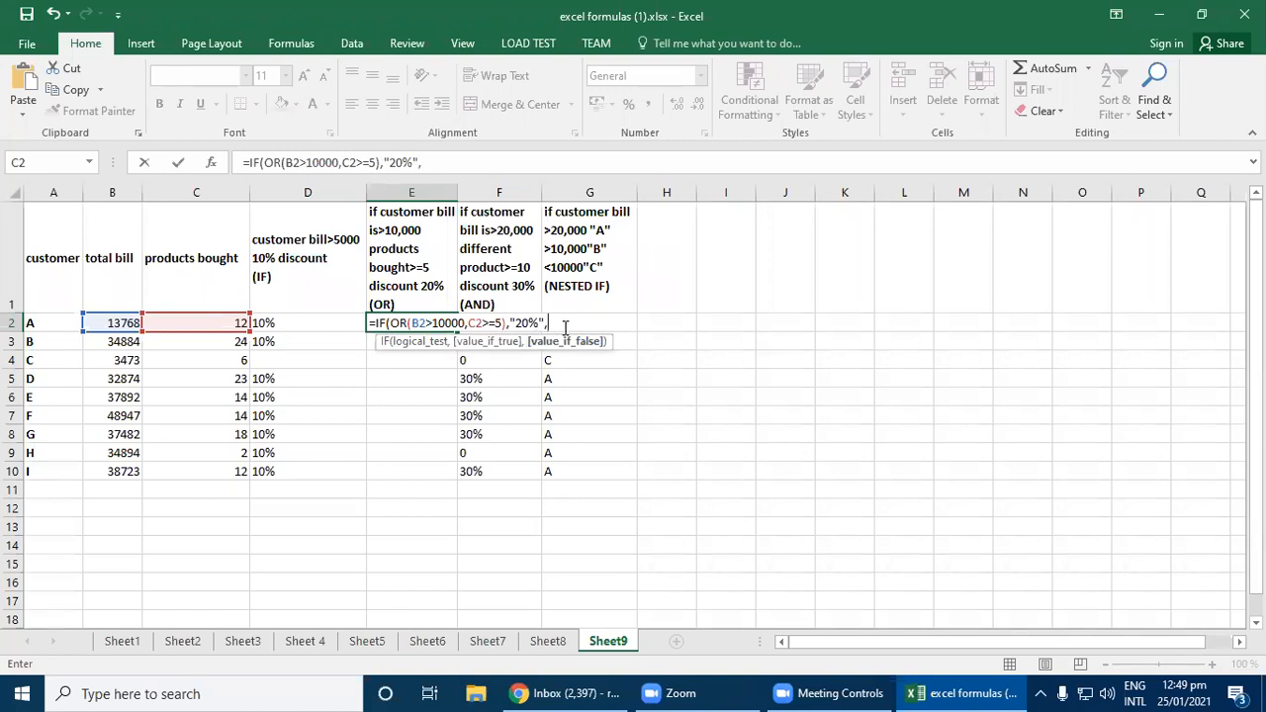
pyautogui.write('","')
pyautogui.write('0""')
pyautogui.write(')')
pyautogui.write(')')
pyautogui.press('Return')
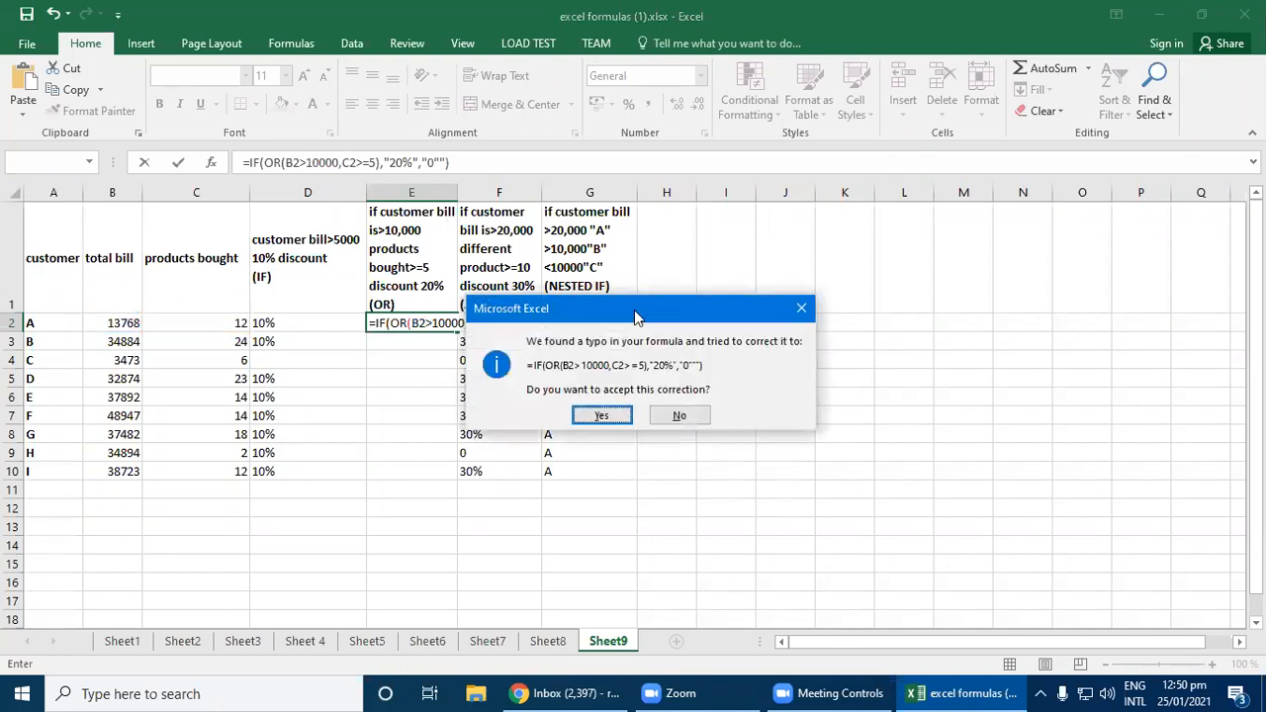
# - Dismiss the proposed correction, remove the extra quotation mark after "0" in the E2 formula and enter it
pyautogui.moveTo(637, 316); pyautogui.dragTo(572, 330)
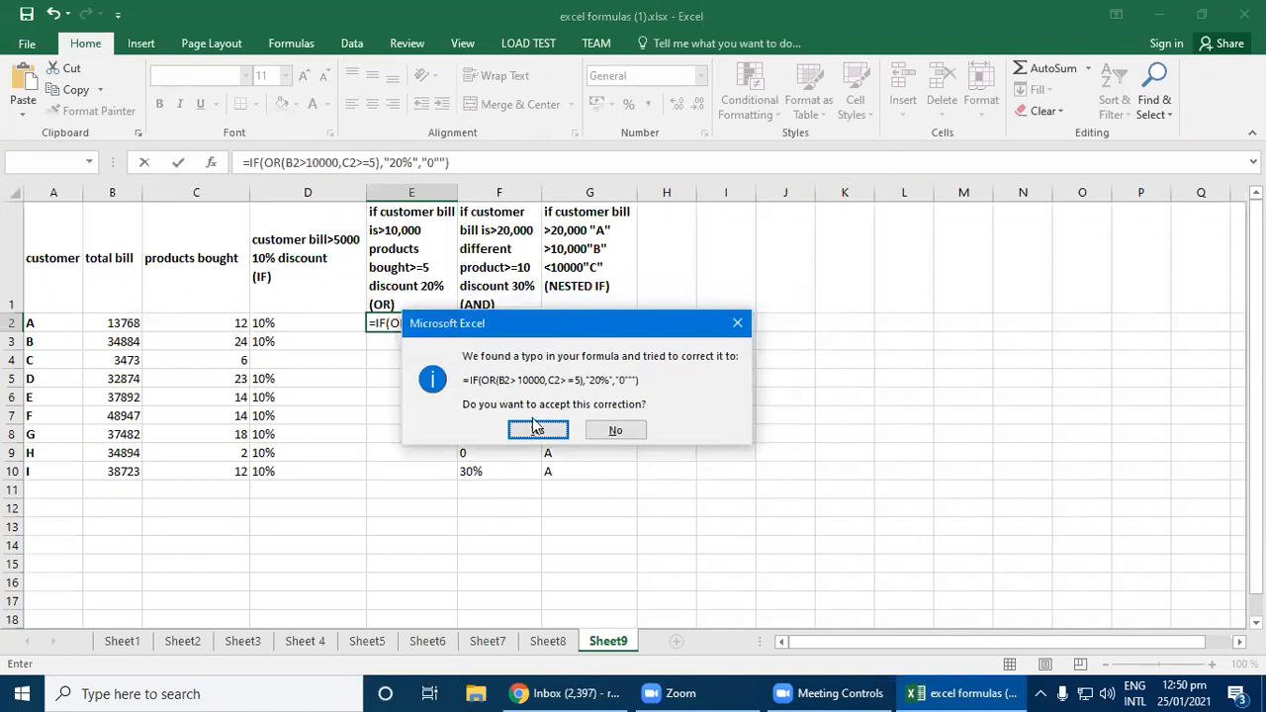
pyautogui.click(737, 322)
pyautogui.click(604, 445)
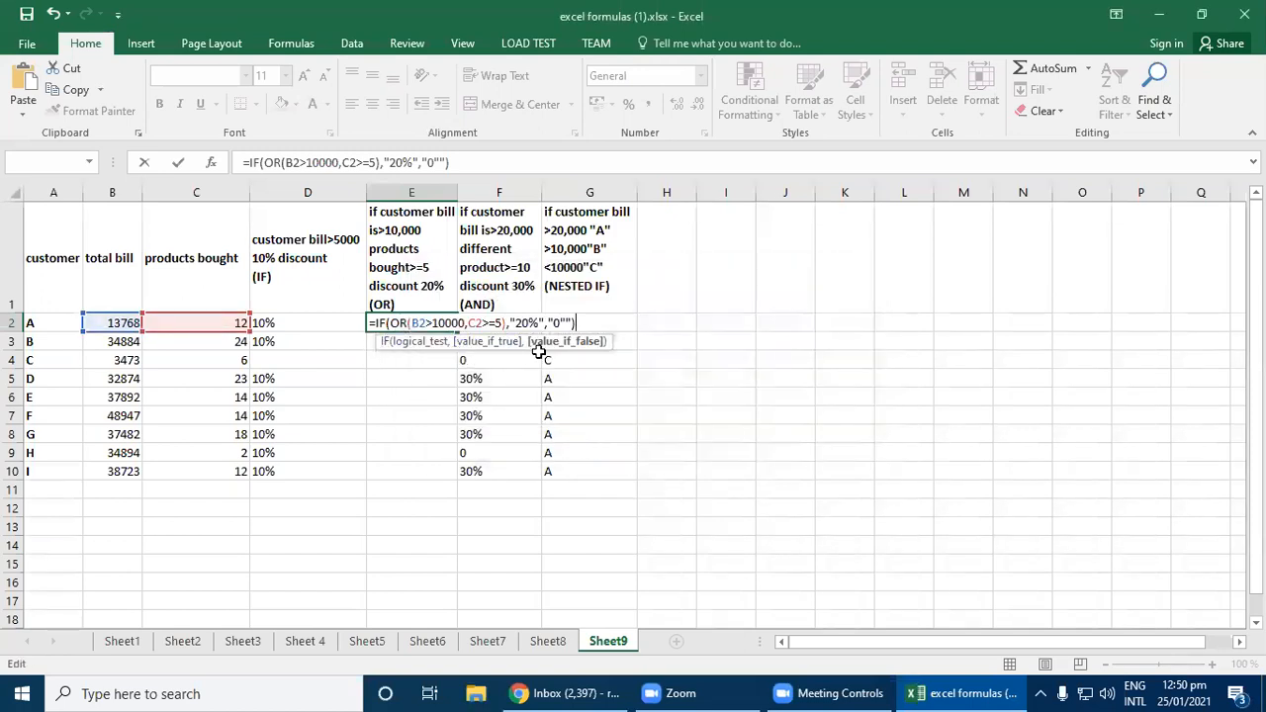
pyautogui.click(570, 322)
pyautogui.press('BackSpace')
pyautogui.press('Return')
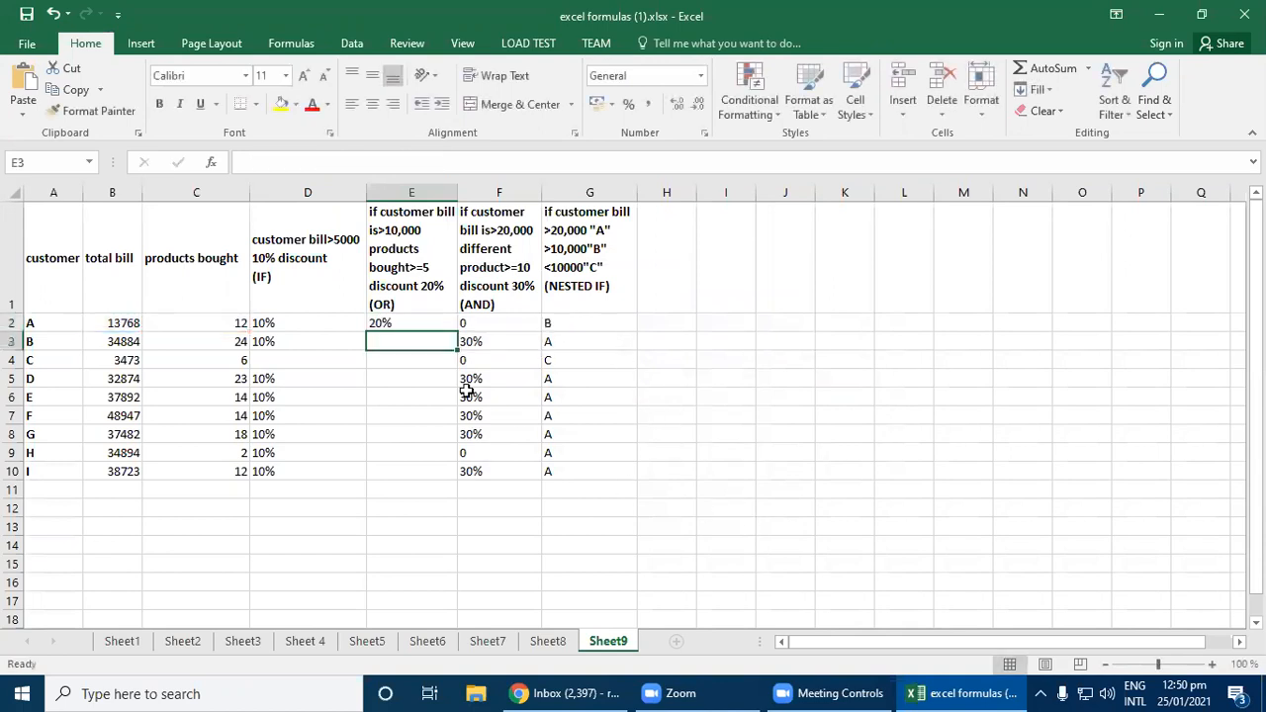
# - Fill the E2 formula down to E10
pyautogui.click(427, 326)
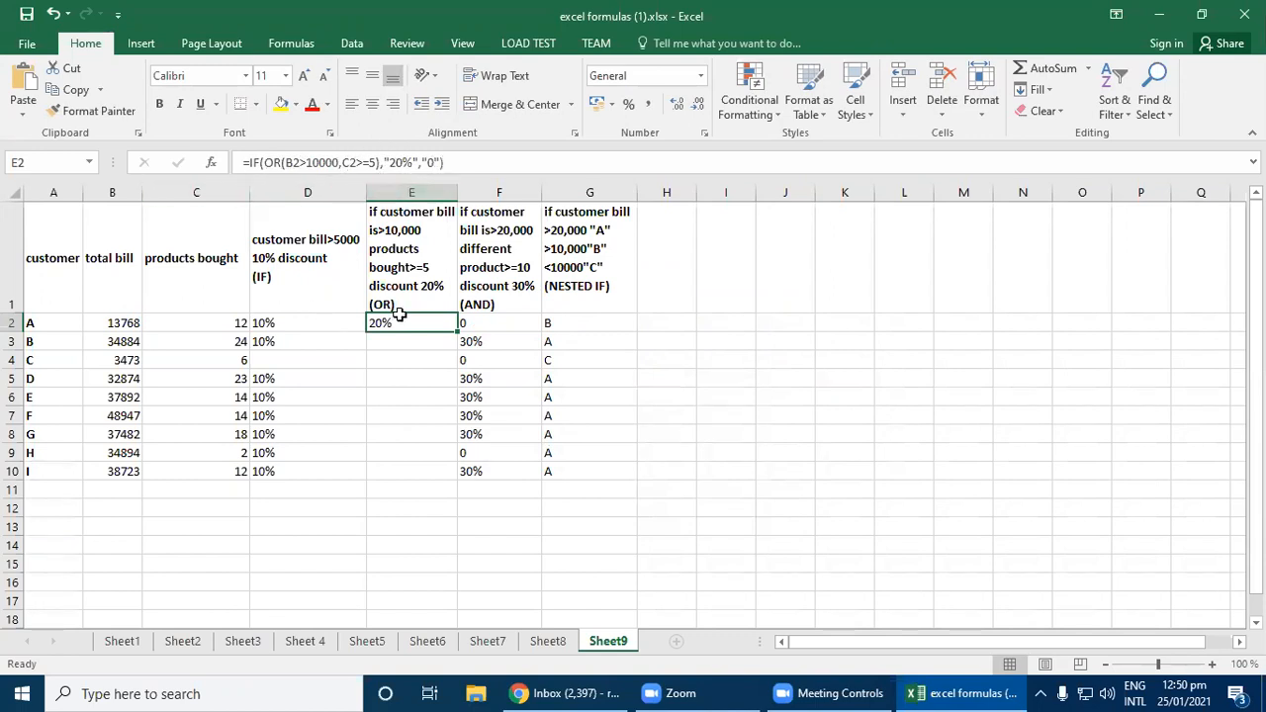
pyautogui.moveTo(456, 329); pyautogui.dragTo(459, 483)
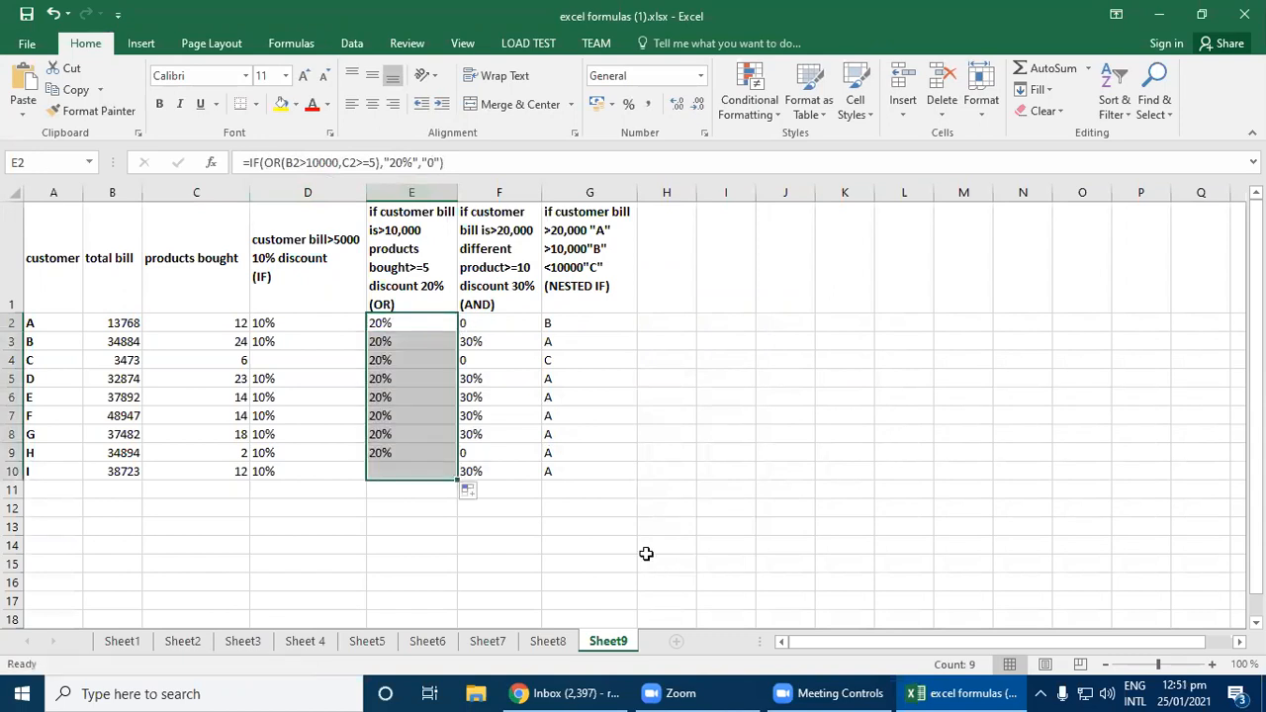
pyautogui.click(421, 527)
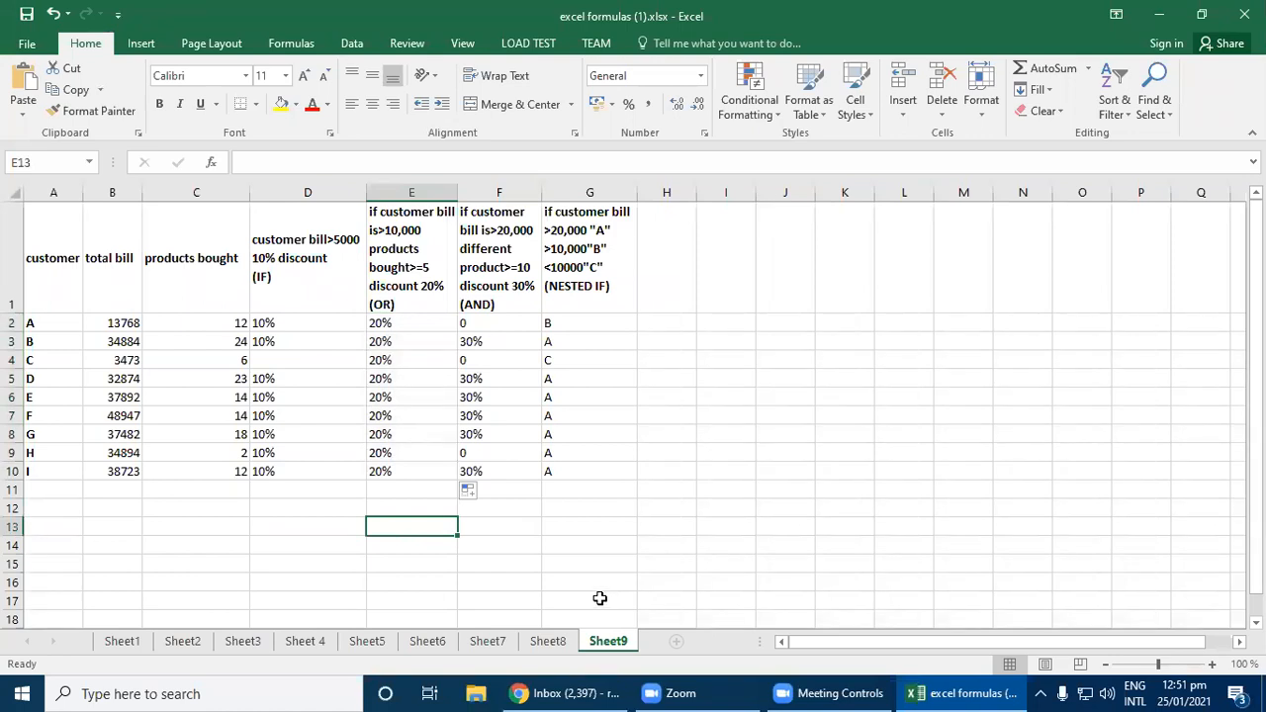
# - Review the AND formula in F2 and clear the existing discount results from F2:F10
pyautogui.doubleClick(486, 320)
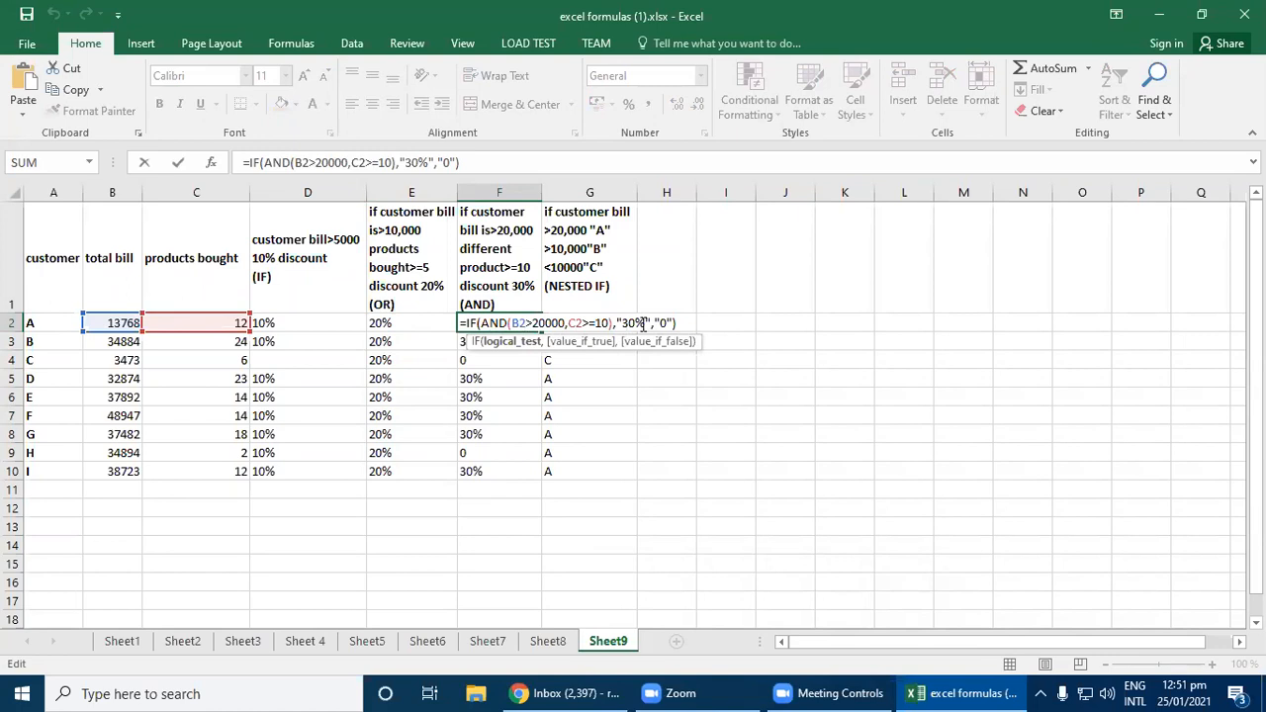
pyautogui.click(486, 413)
pyautogui.moveTo(489, 322); pyautogui.dragTo(503, 472)
pyautogui.press('Delete')
# - Begin an IF formula in F2 with the logical test AND(B2>20000,C2>=10)
pyautogui.click(493, 324)
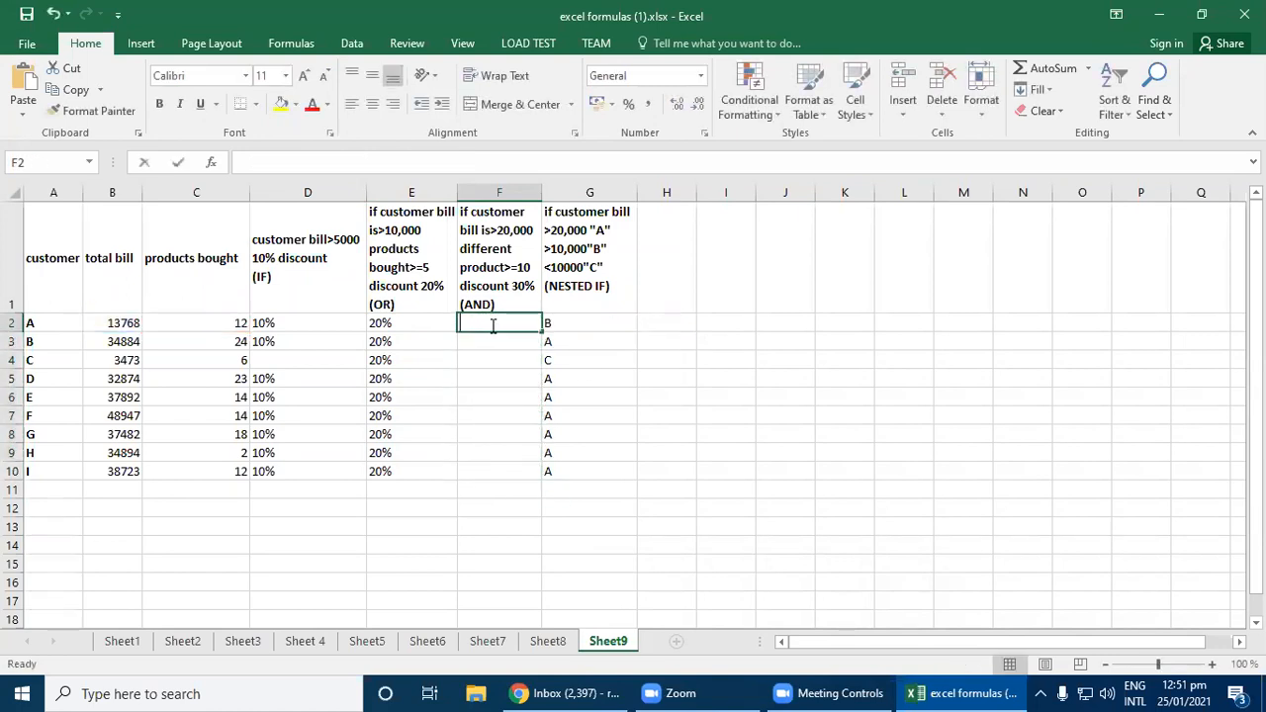
pyautogui.write('=')
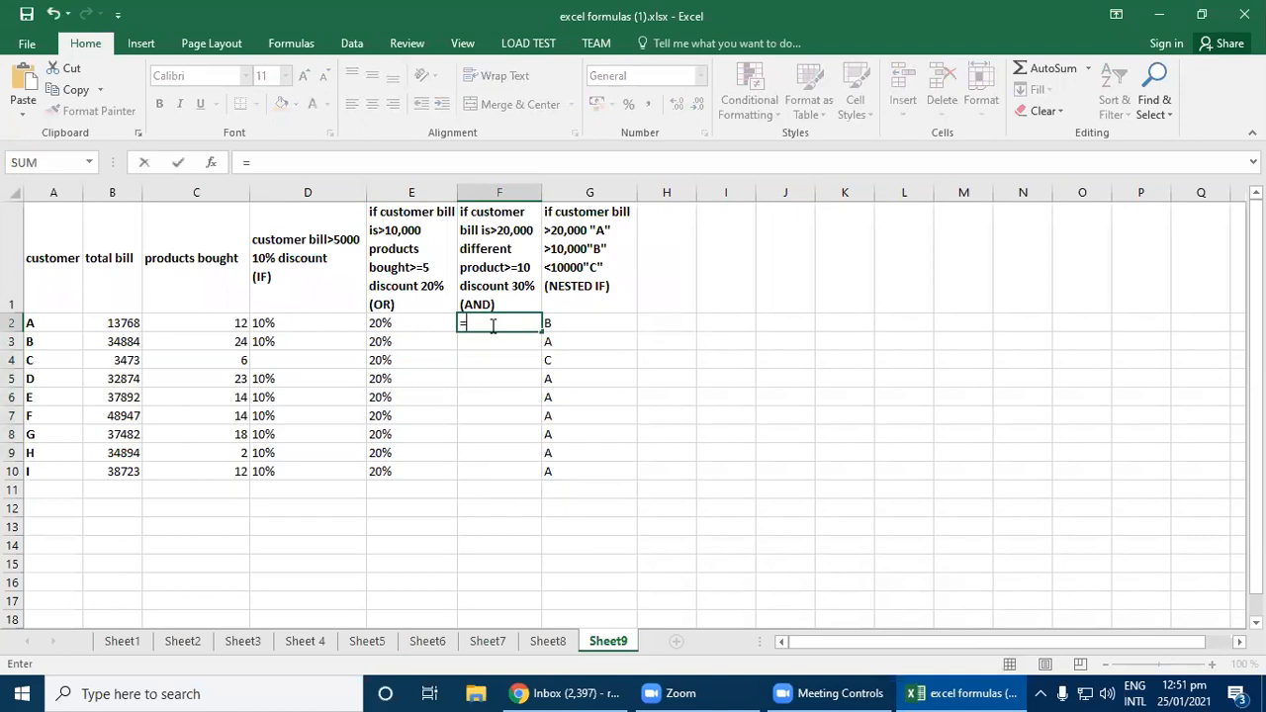
pyautogui.write('if')
pyautogui.press('Tab')
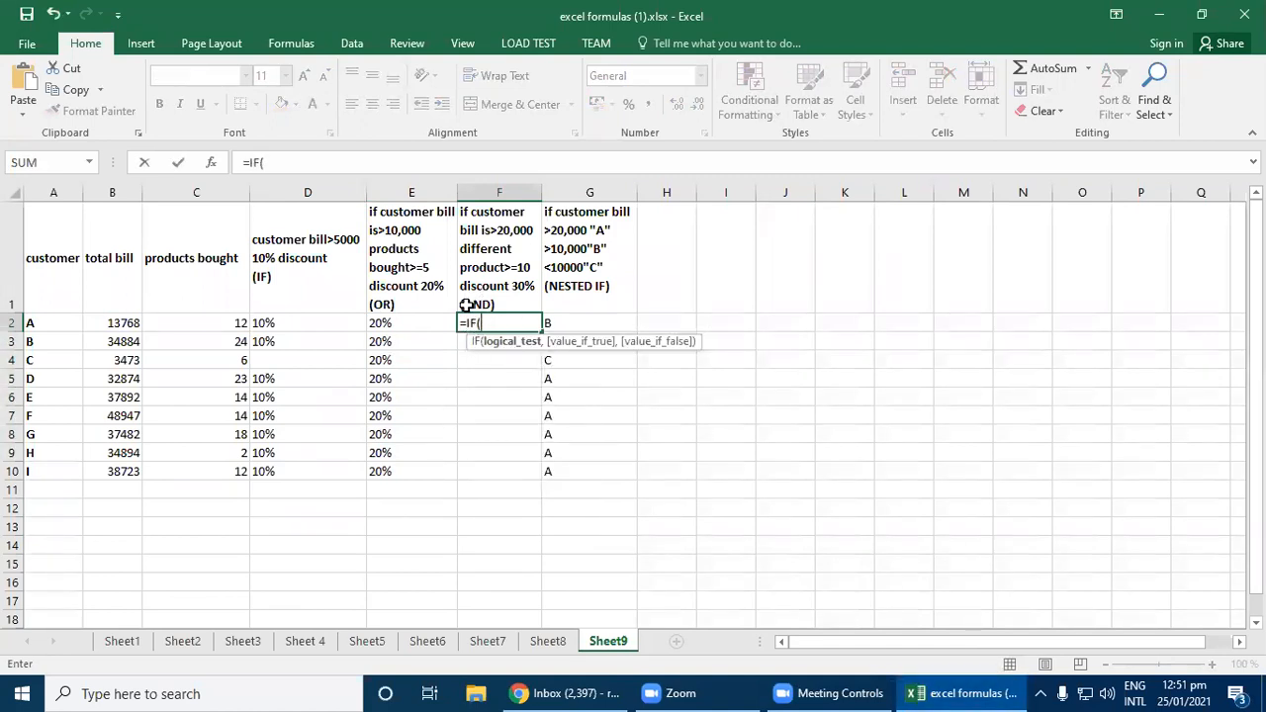
pyautogui.write('and')
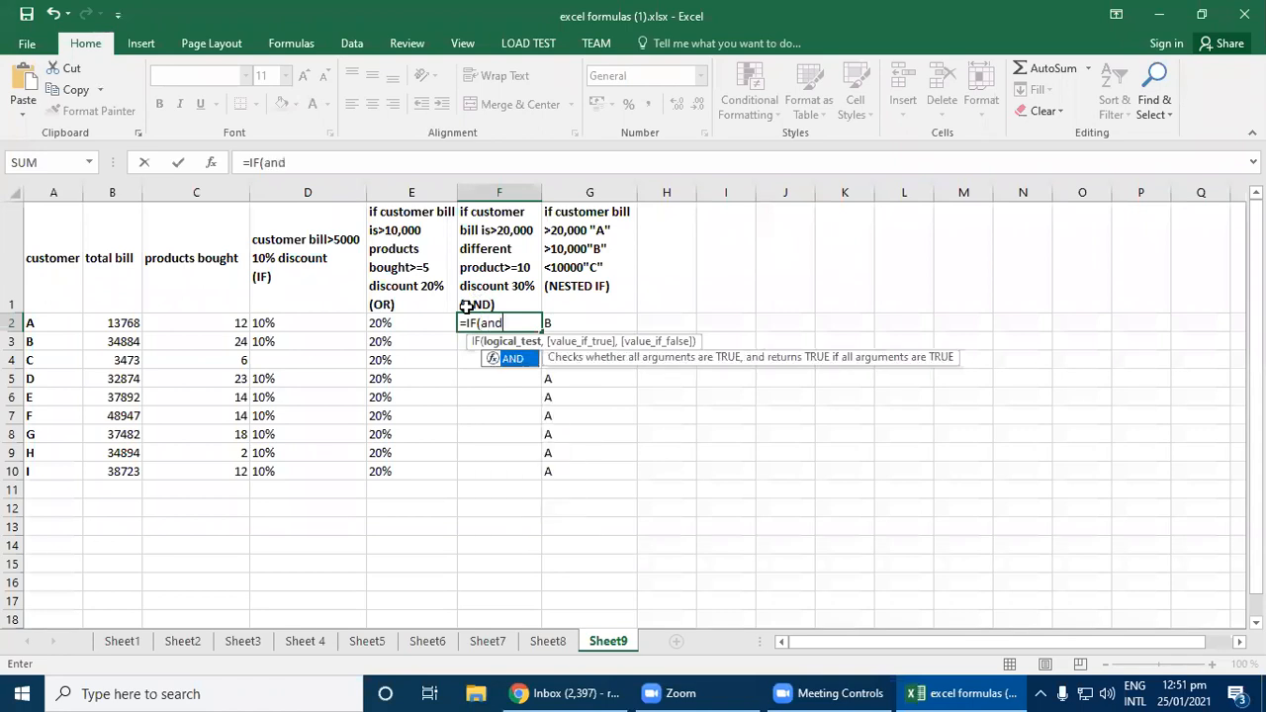
pyautogui.doubleClick(512, 359)
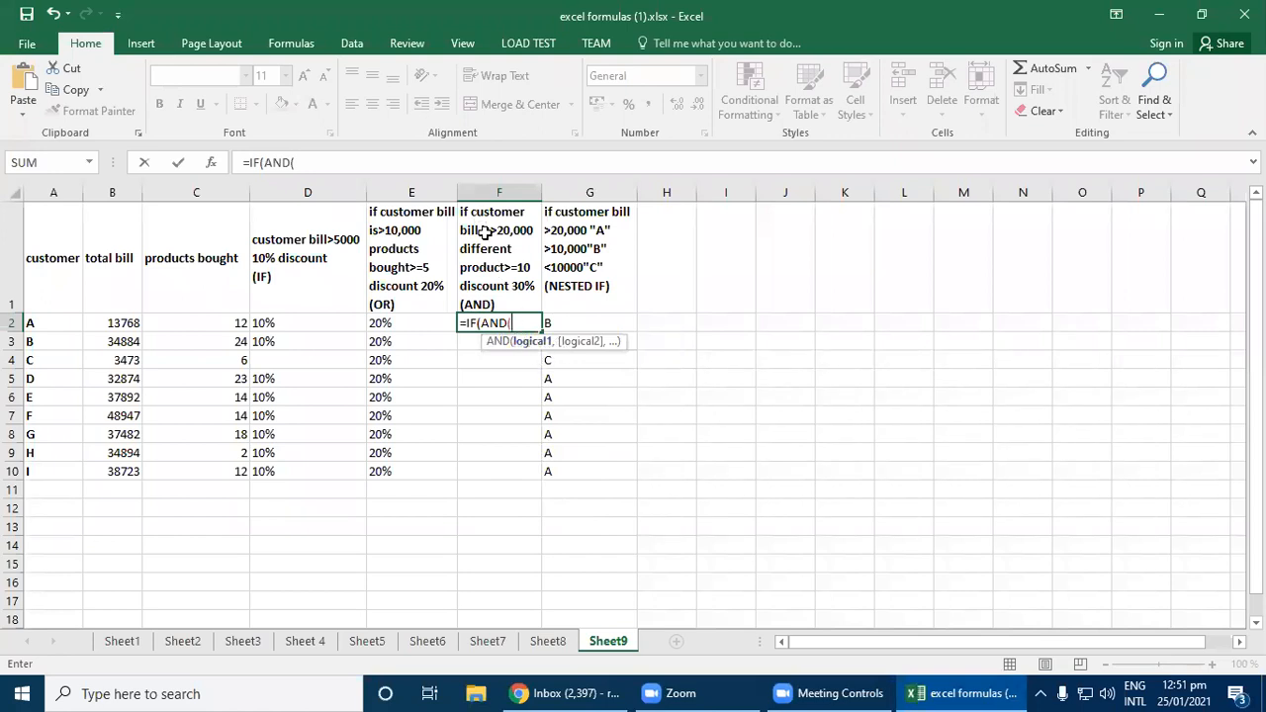
pyautogui.click(113, 322)
pyautogui.write('>2000')
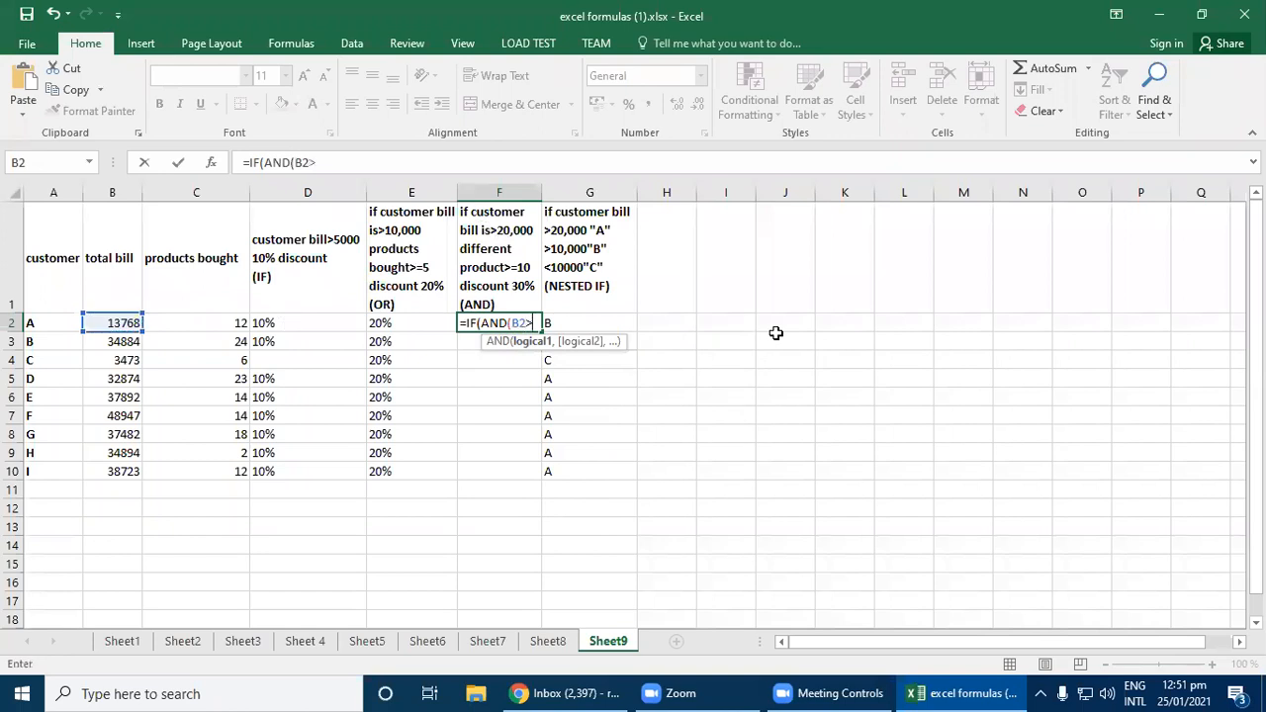
pyautogui.write('0,')
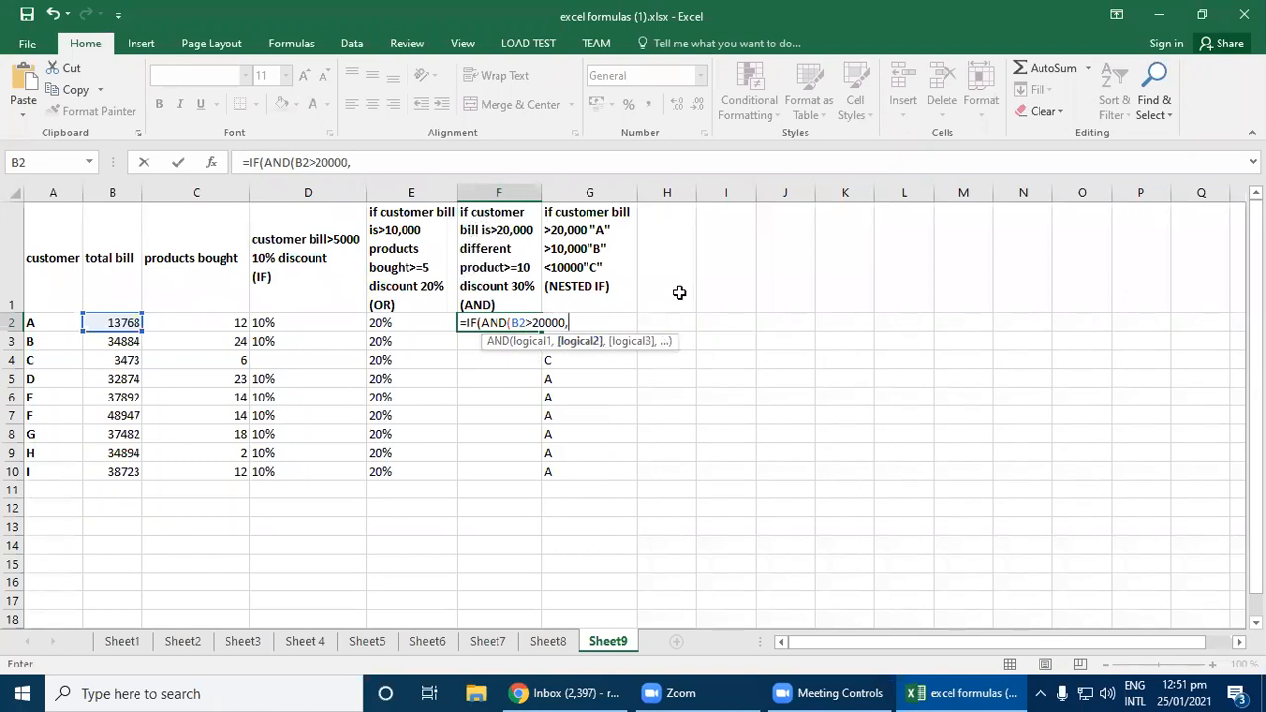
pyautogui.click(183, 323)
pyautogui.write('>=10')
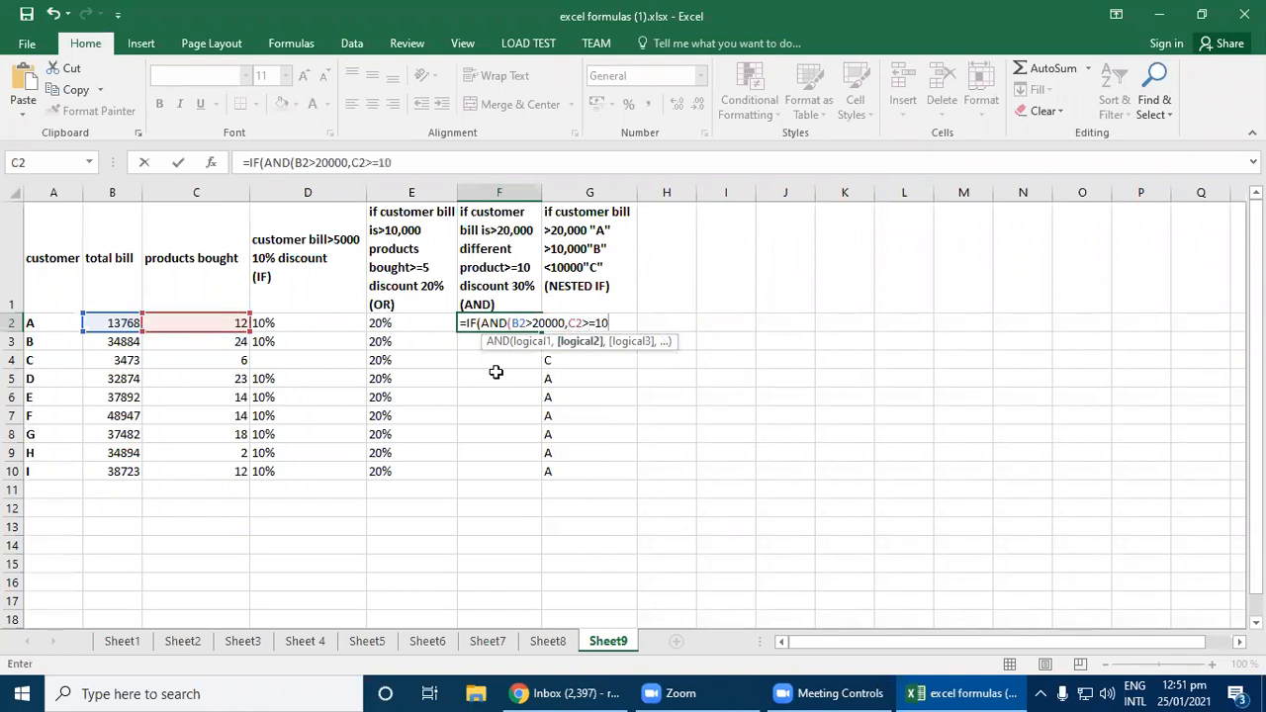
pyautogui.write(')')
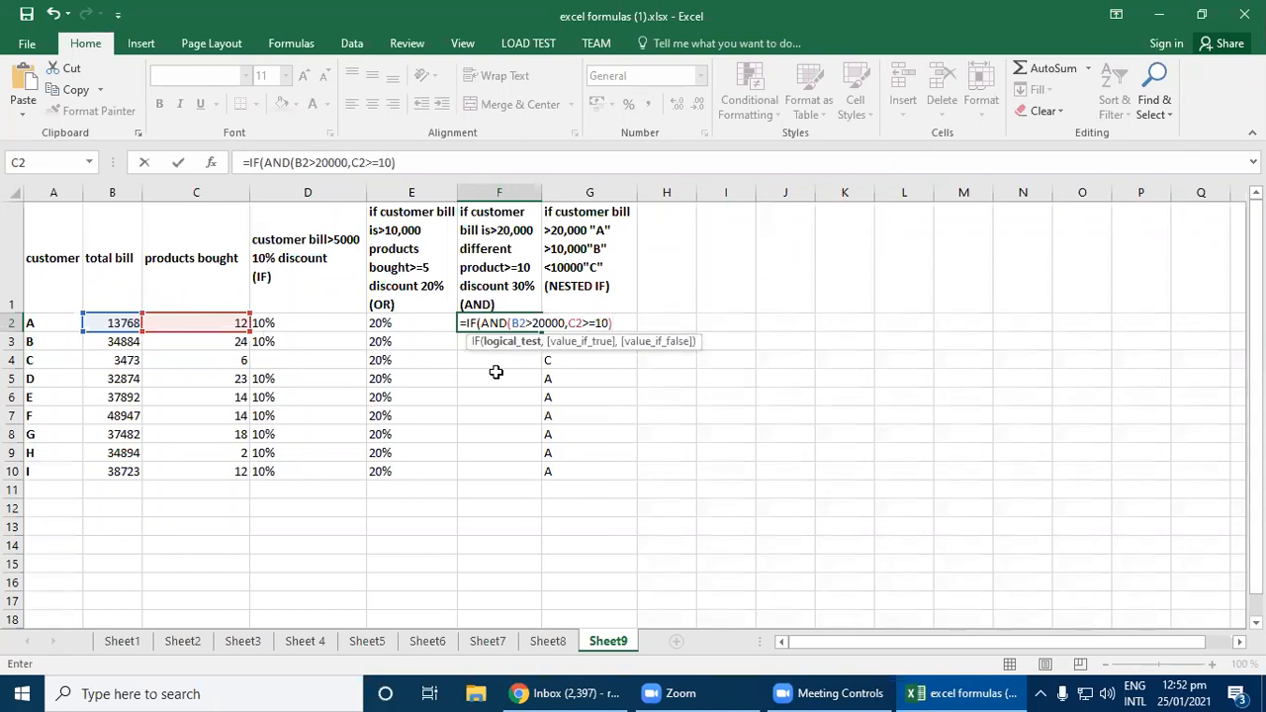
# - Finish the F2 formula with "30%" as the value if true and "0" as the value if false
pyautogui.write(',')
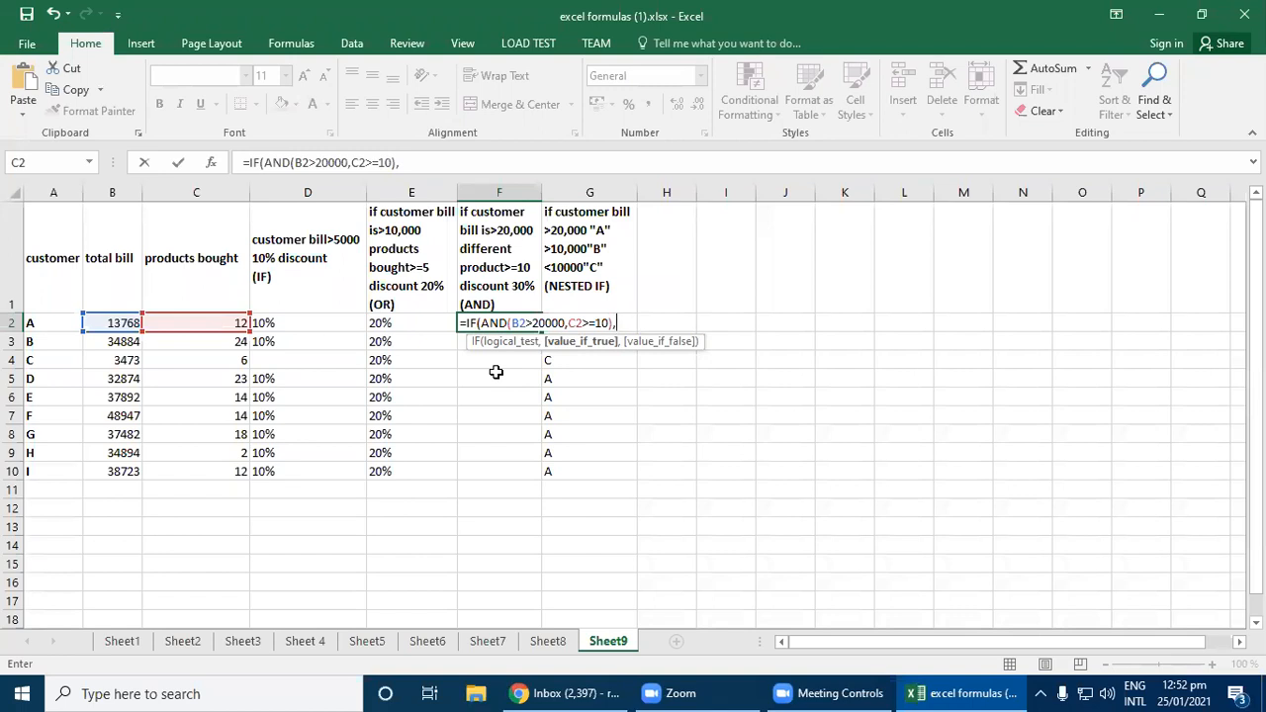
pyautogui.write('"30%",')
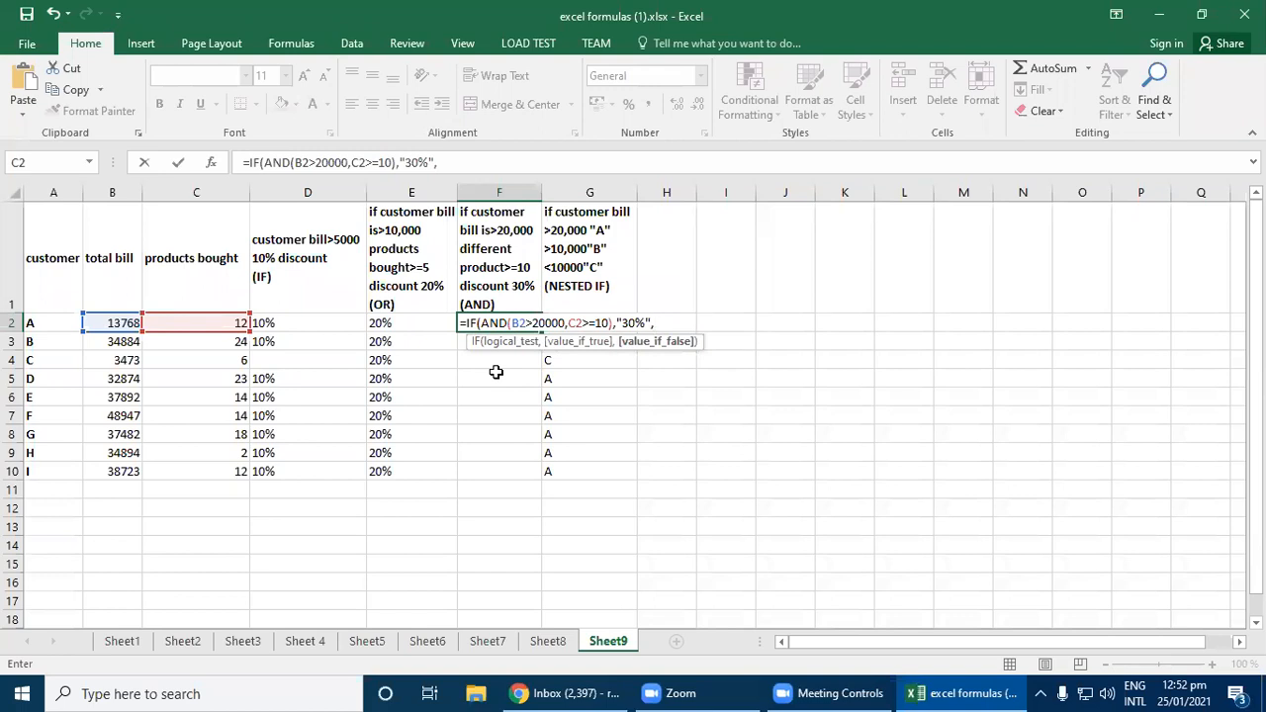
pyautogui.write('","0"')
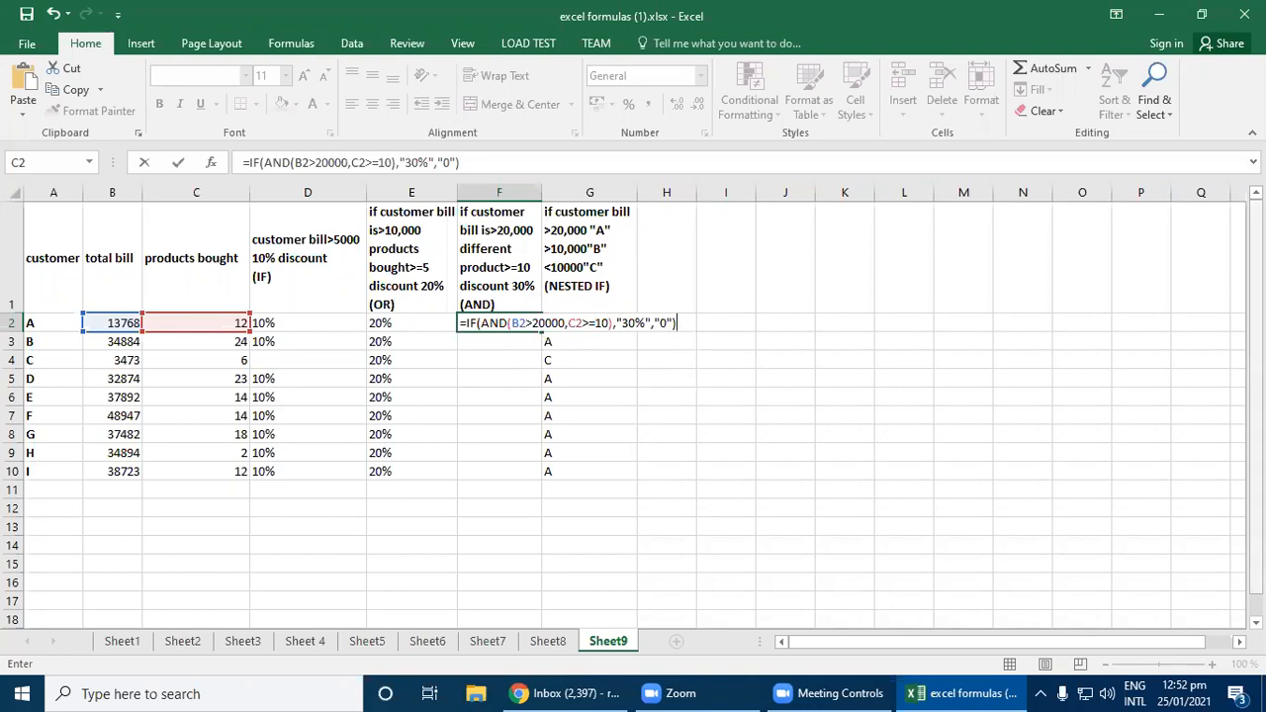
pyautogui.press('Return')
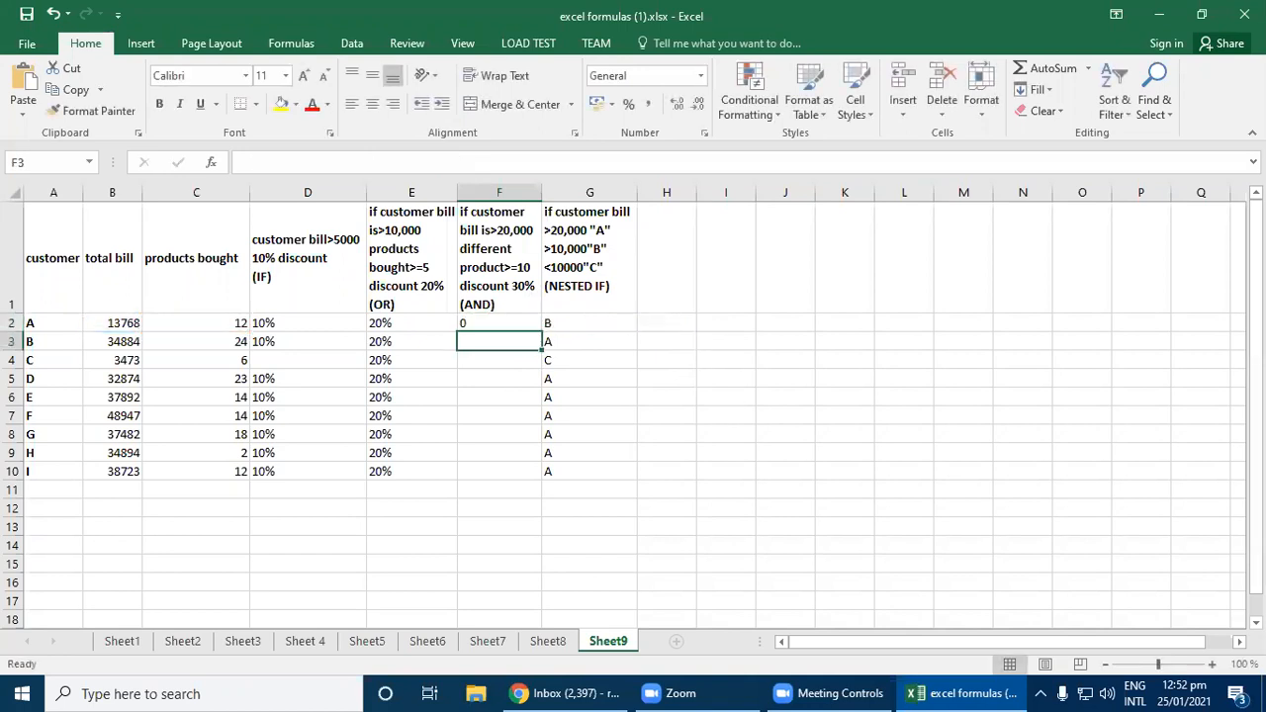
# - Fill the F2 formula down to F10
pyautogui.click(476, 326)
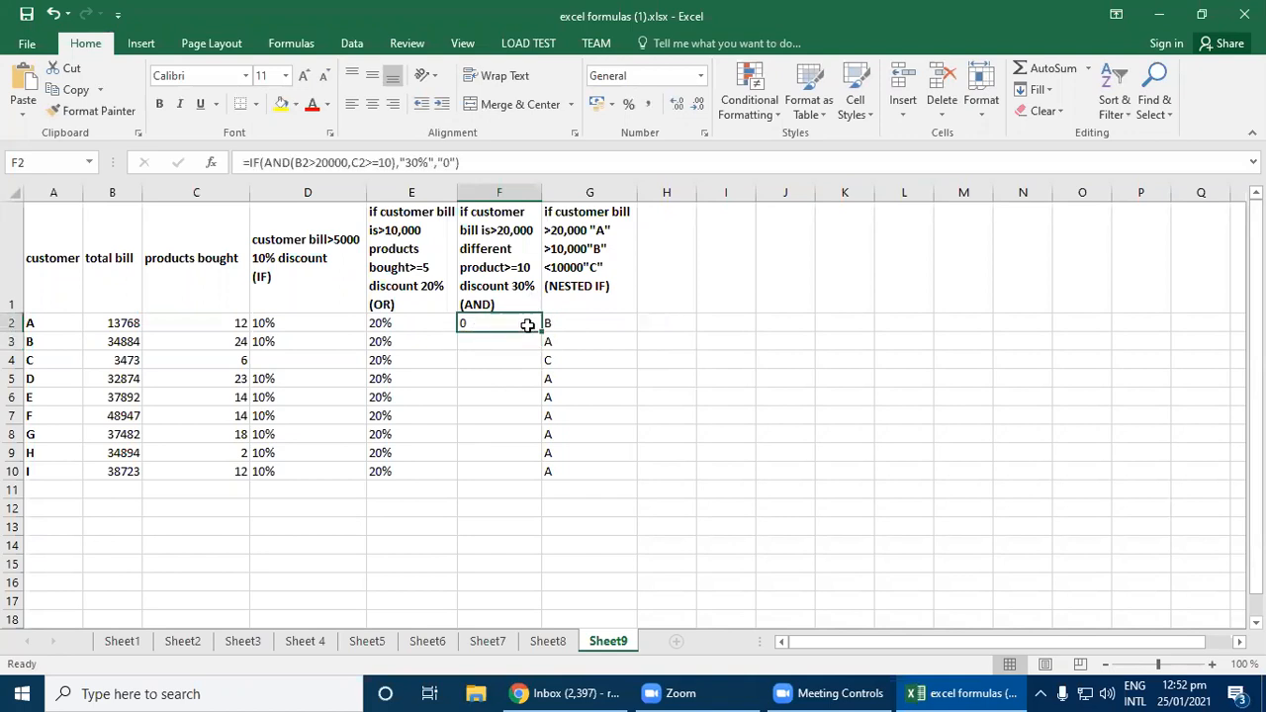
pyautogui.moveTo(541, 330); pyautogui.dragTo(508, 474)
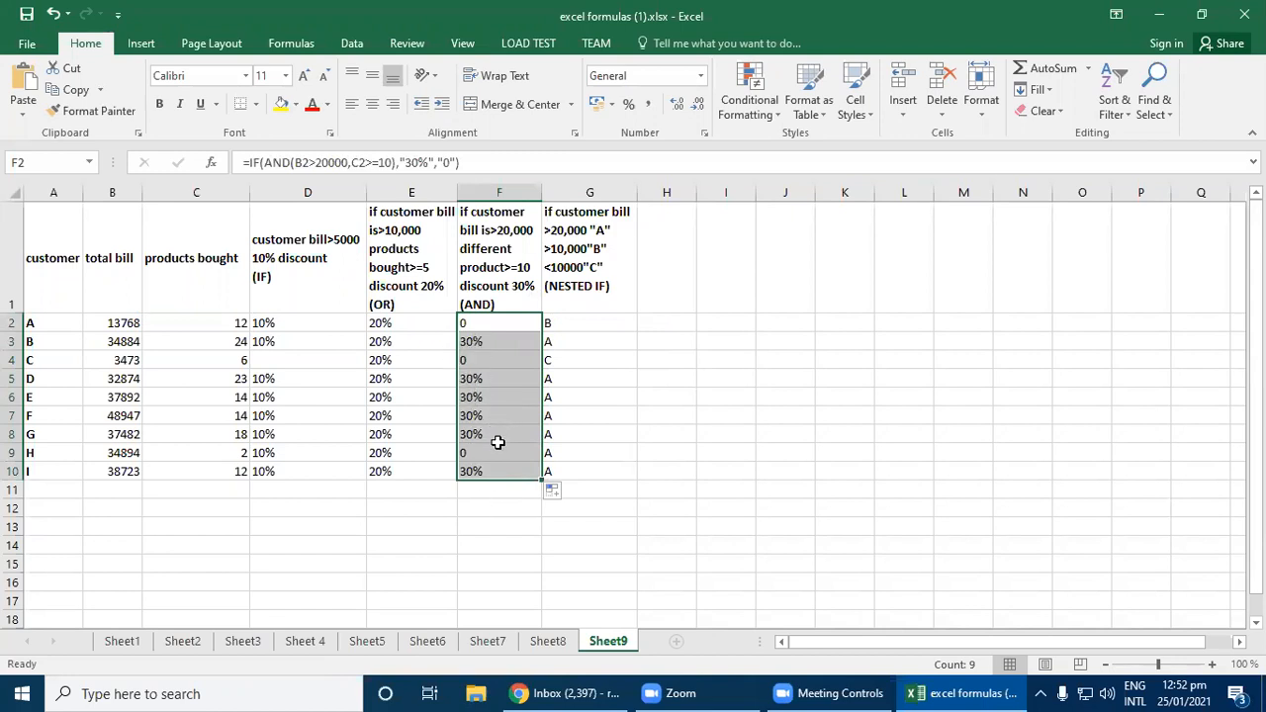
pyautogui.click(532, 550)
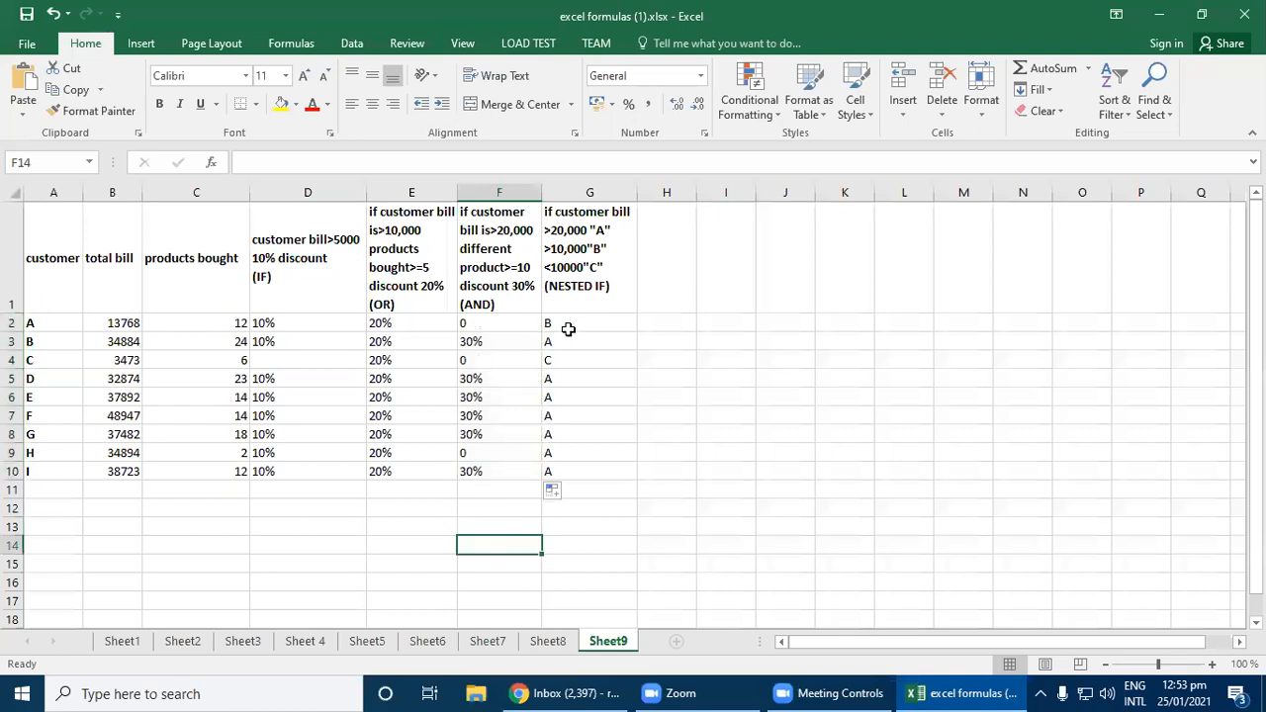
# - Clear the existing nested IF grades from G2:G10
pyautogui.moveTo(573, 327); pyautogui.dragTo(570, 472)
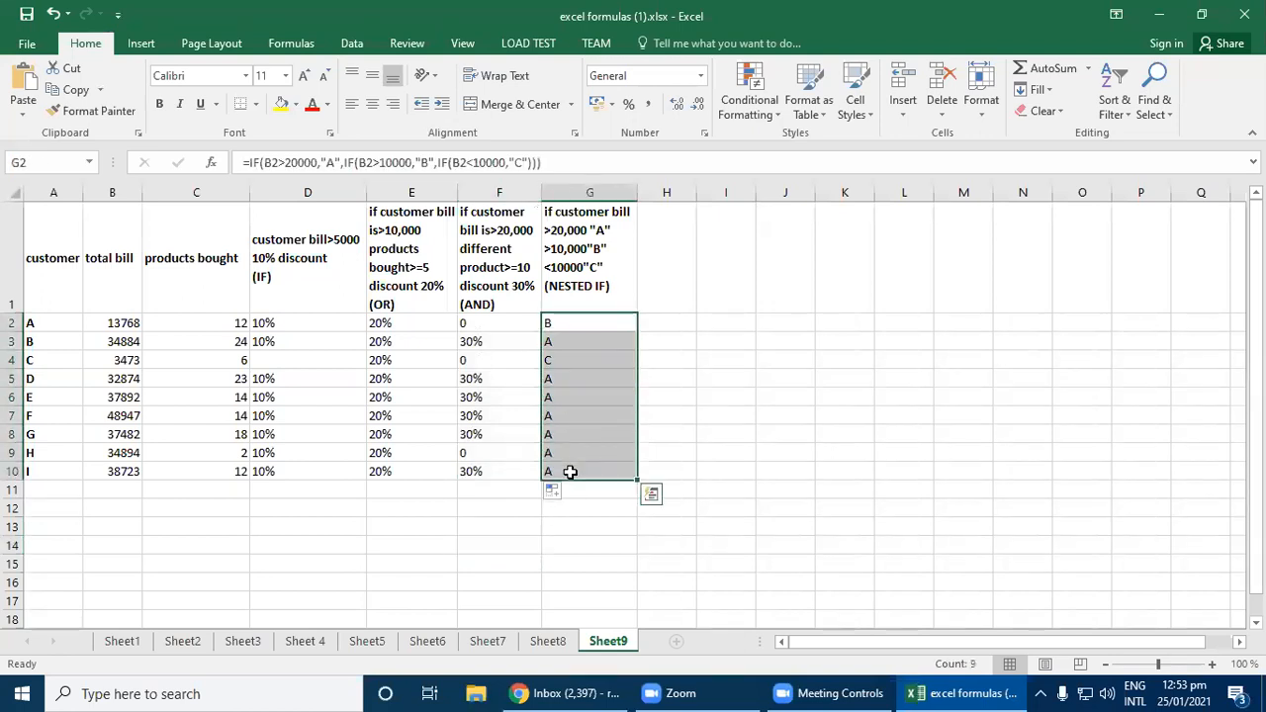
pyautogui.press('Delete')
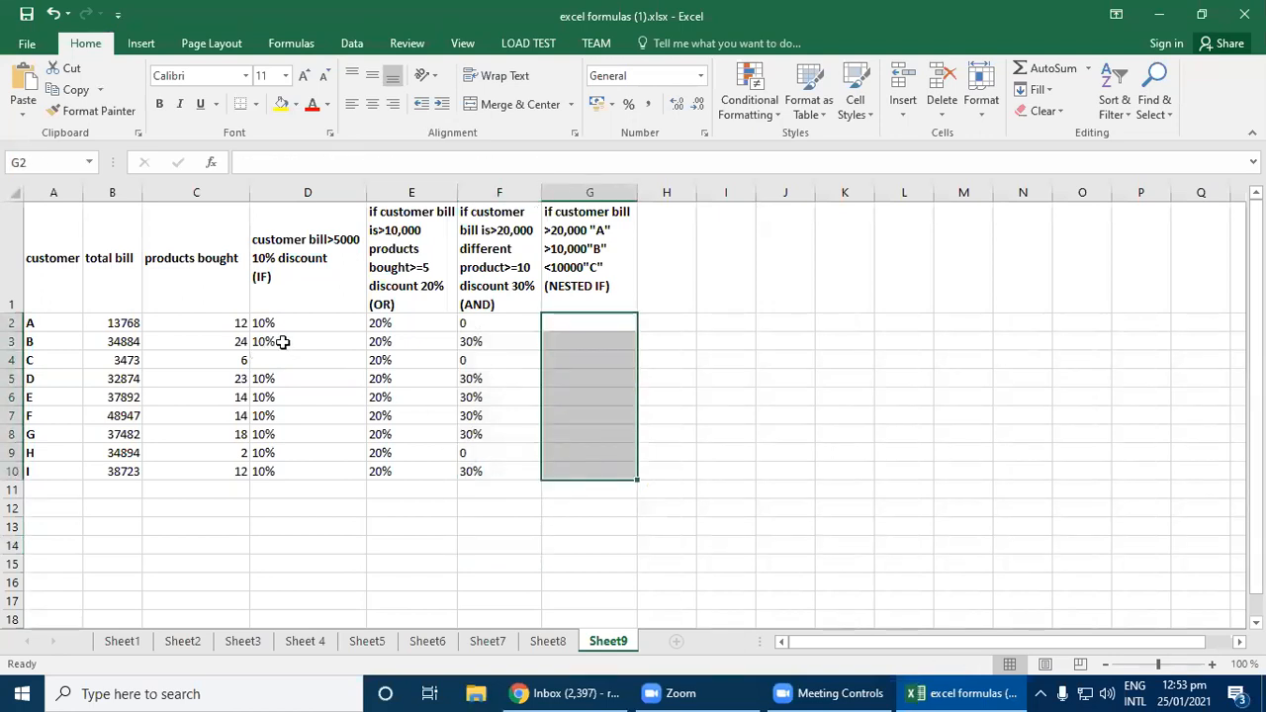
# - Begin an IF formula in G2 with the logical test B2>20000 and "A" as the value if true
pyautogui.click(562, 323)
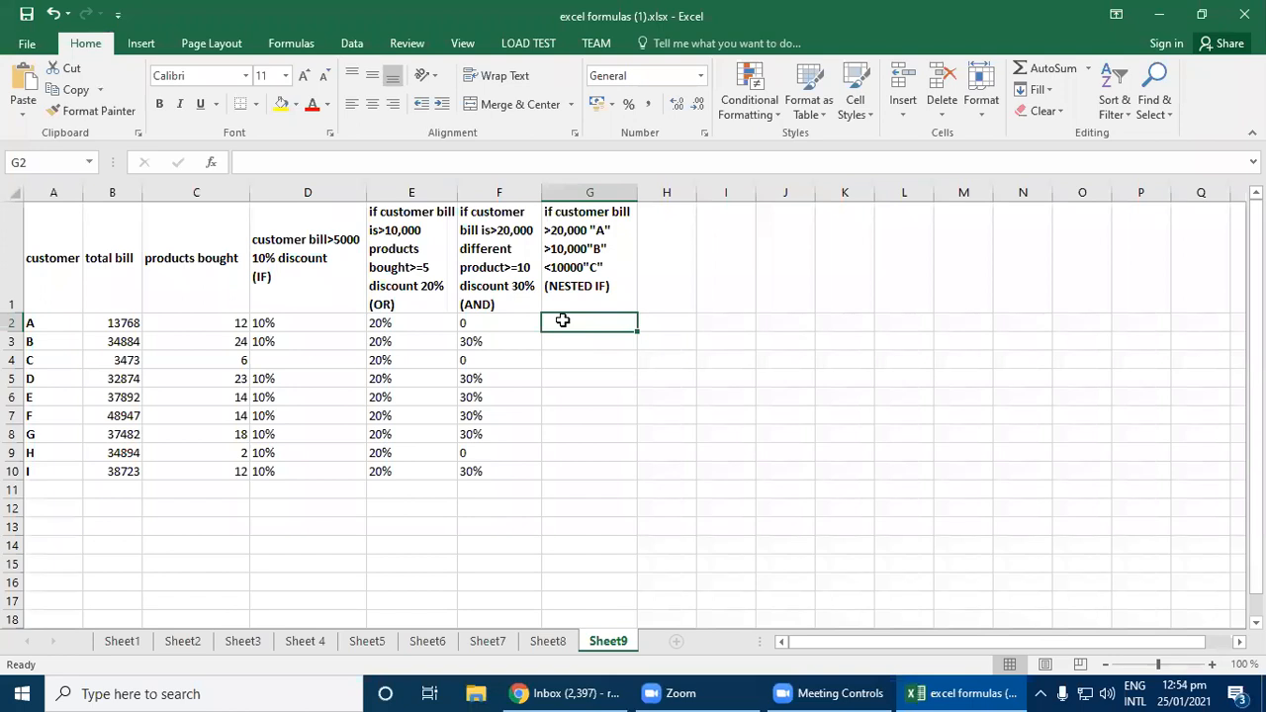
pyautogui.write('=if')
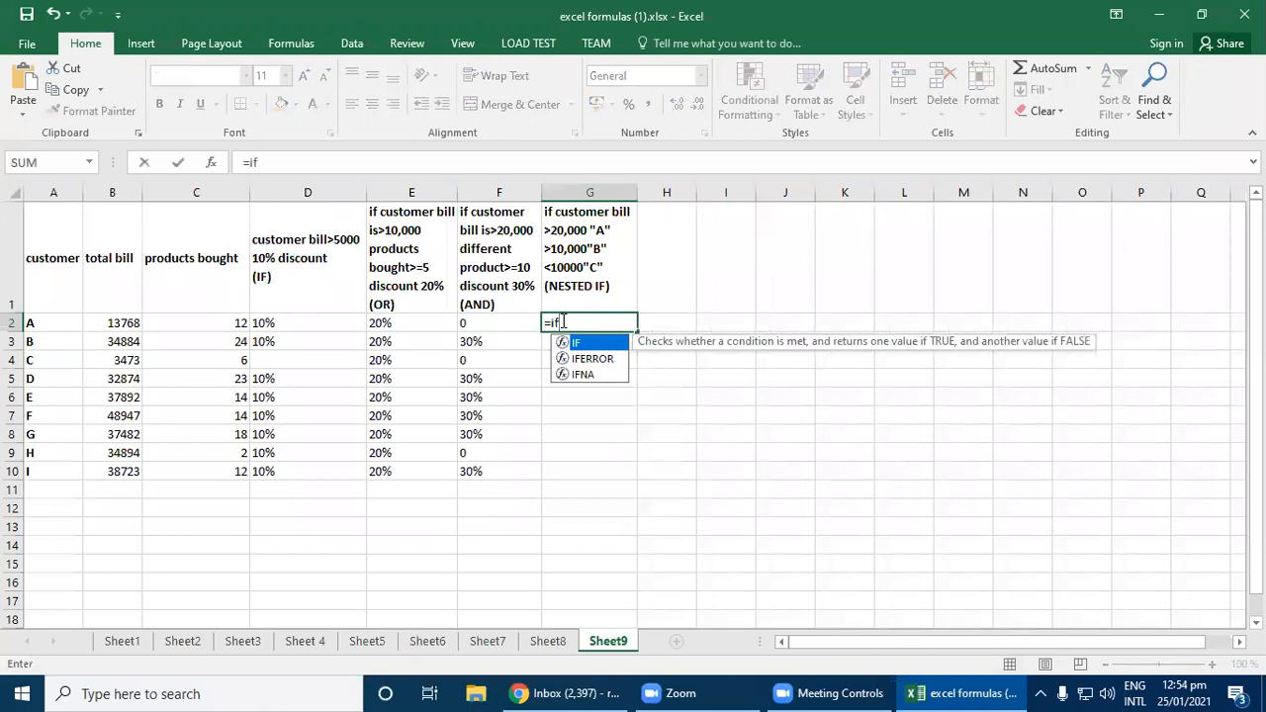
pyautogui.doubleClick(590, 340)
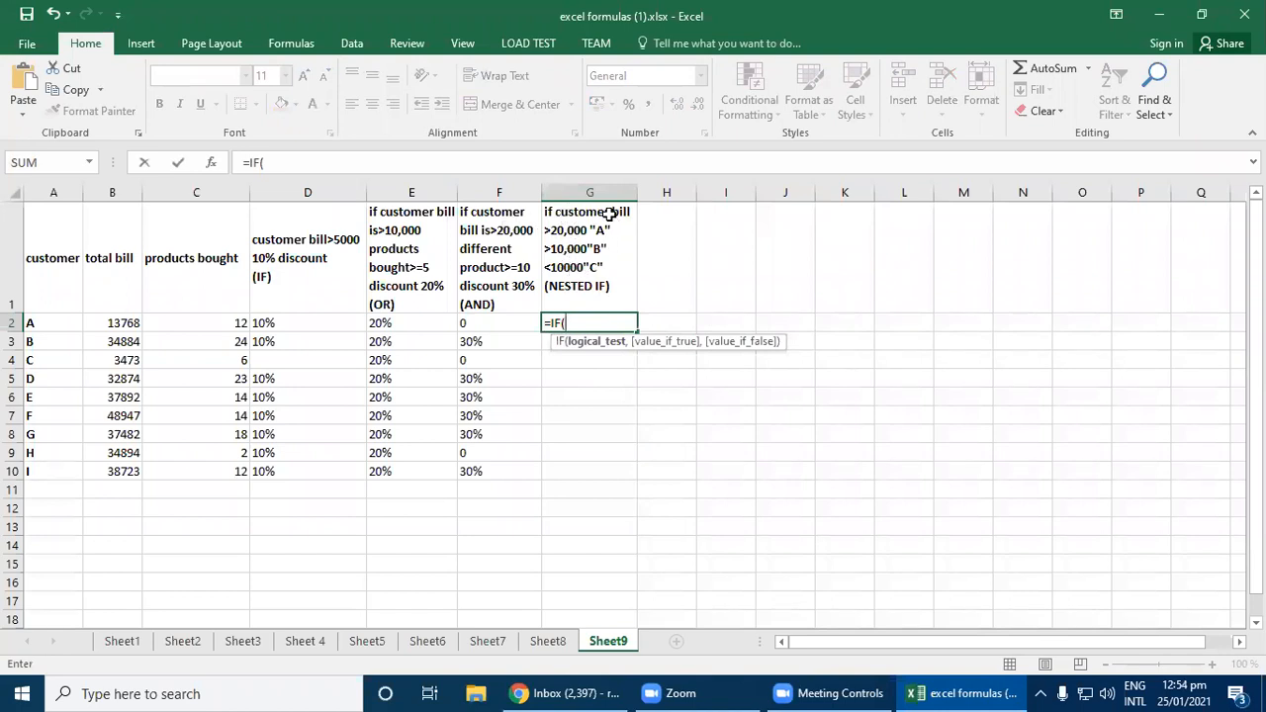
pyautogui.click(111, 322)
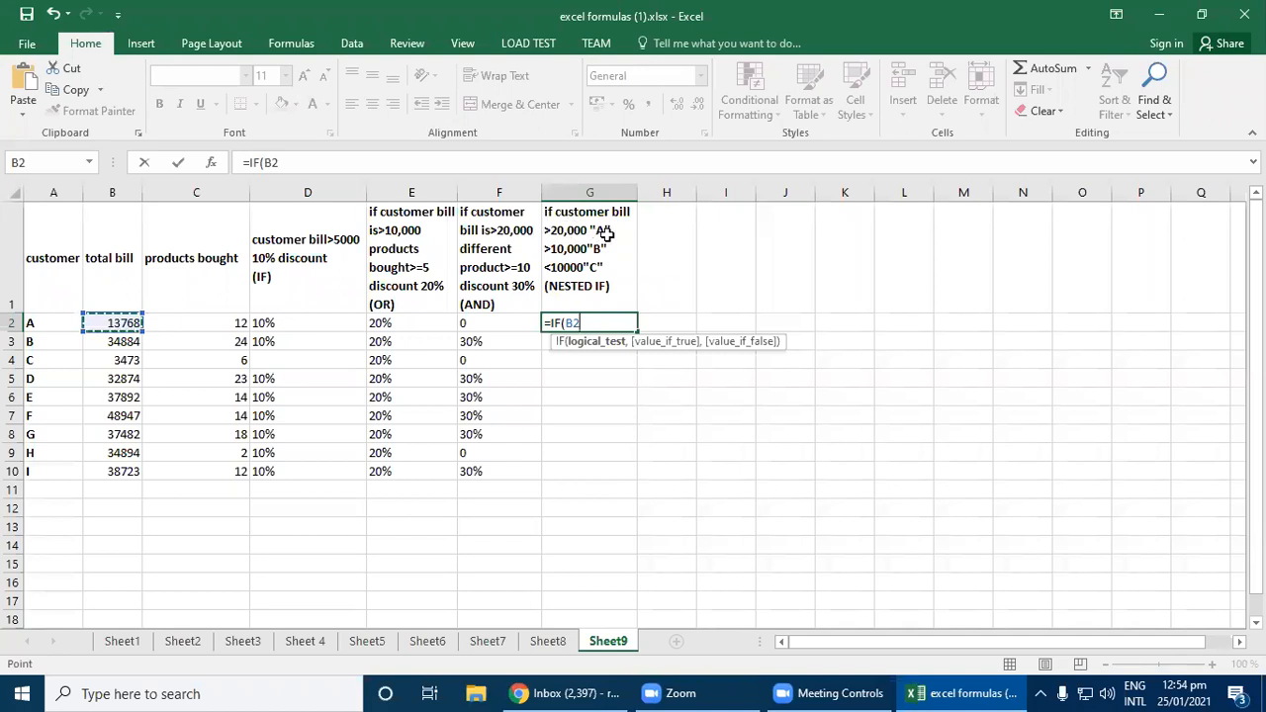
pyautogui.write('>20000,')
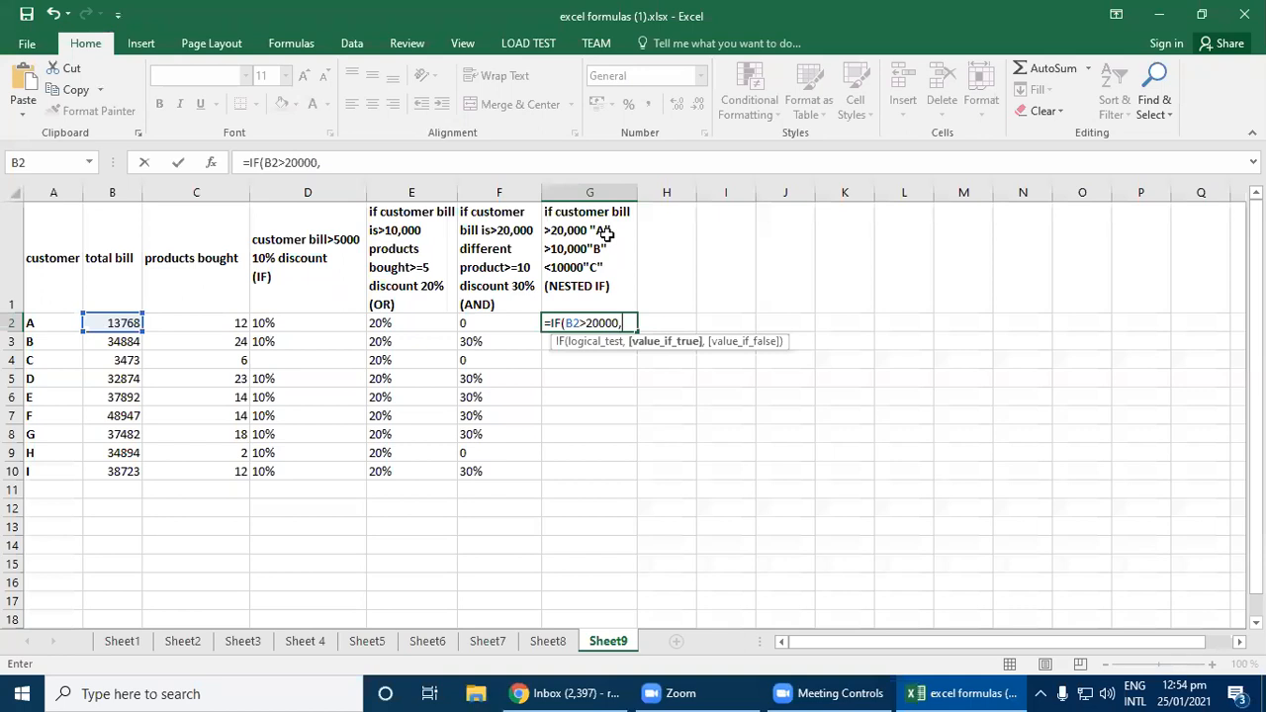
pyautogui.write('"A""')
pyautogui.press('BackSpace')
# - Nest a second IF as the value if false in G2, testing B2>10000 and returning "B" if true
pyautogui.write(',if')
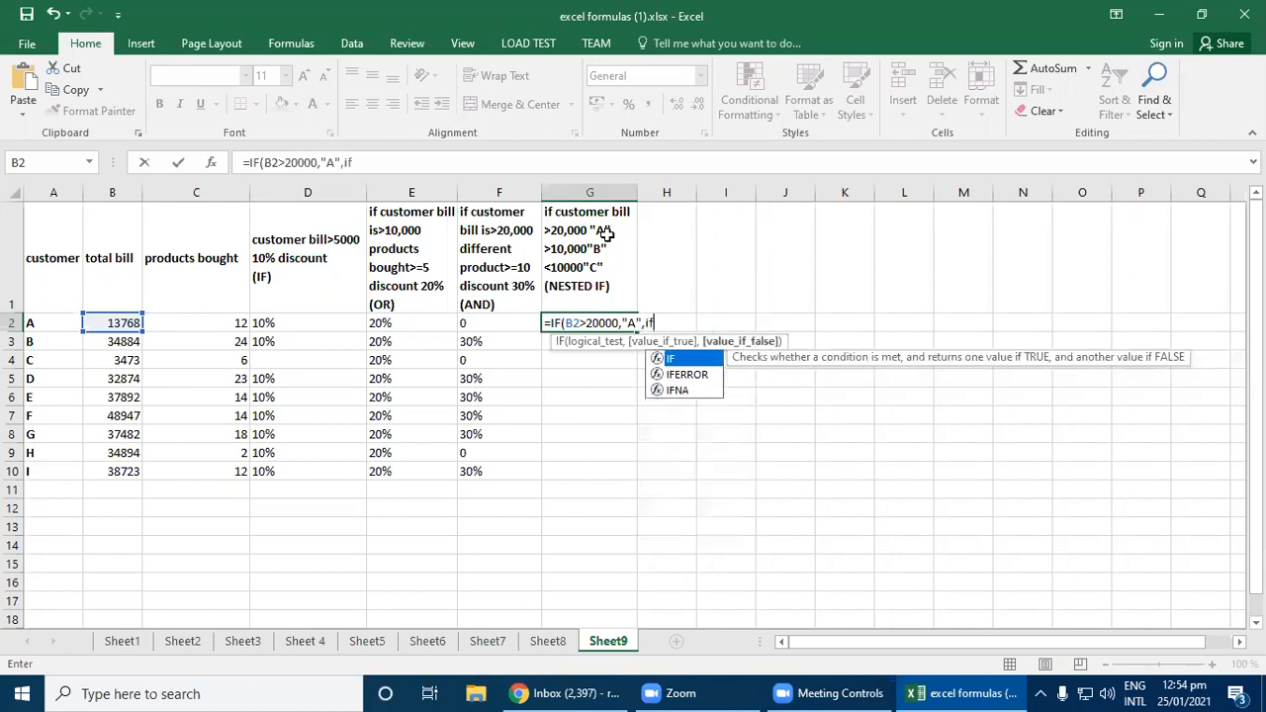
pyautogui.doubleClick(689, 360)
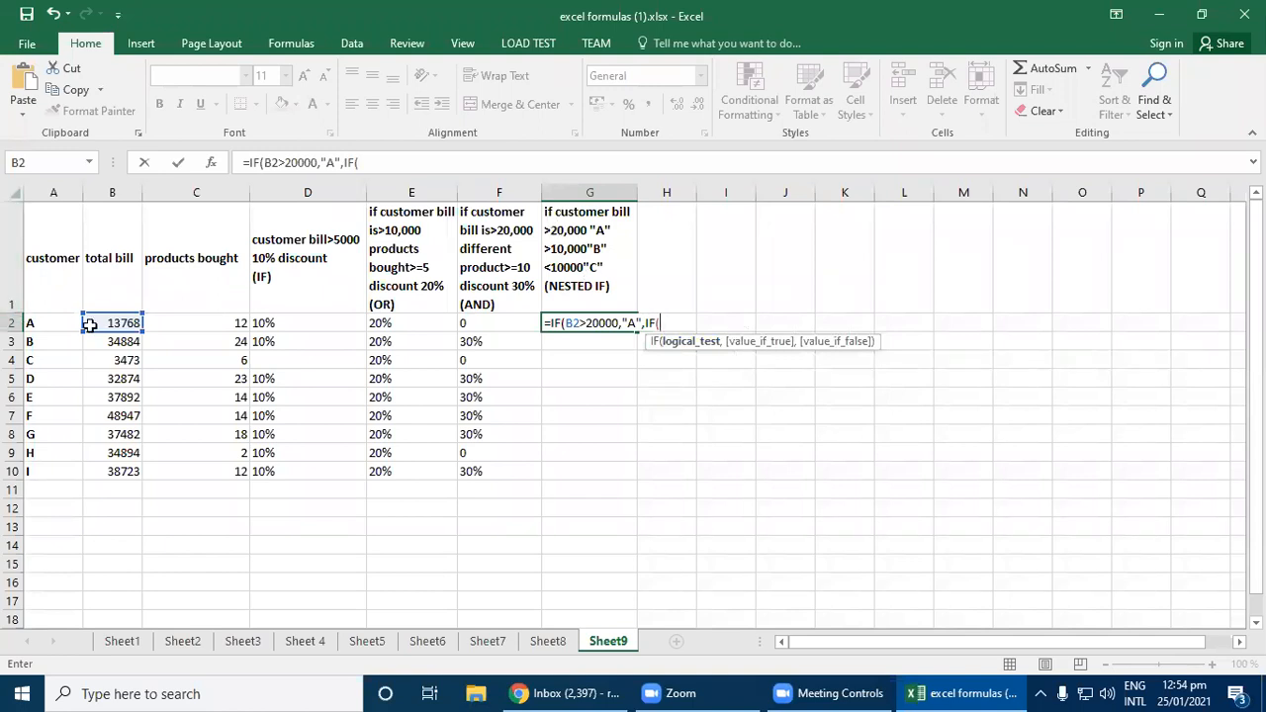
pyautogui.click(112, 322)
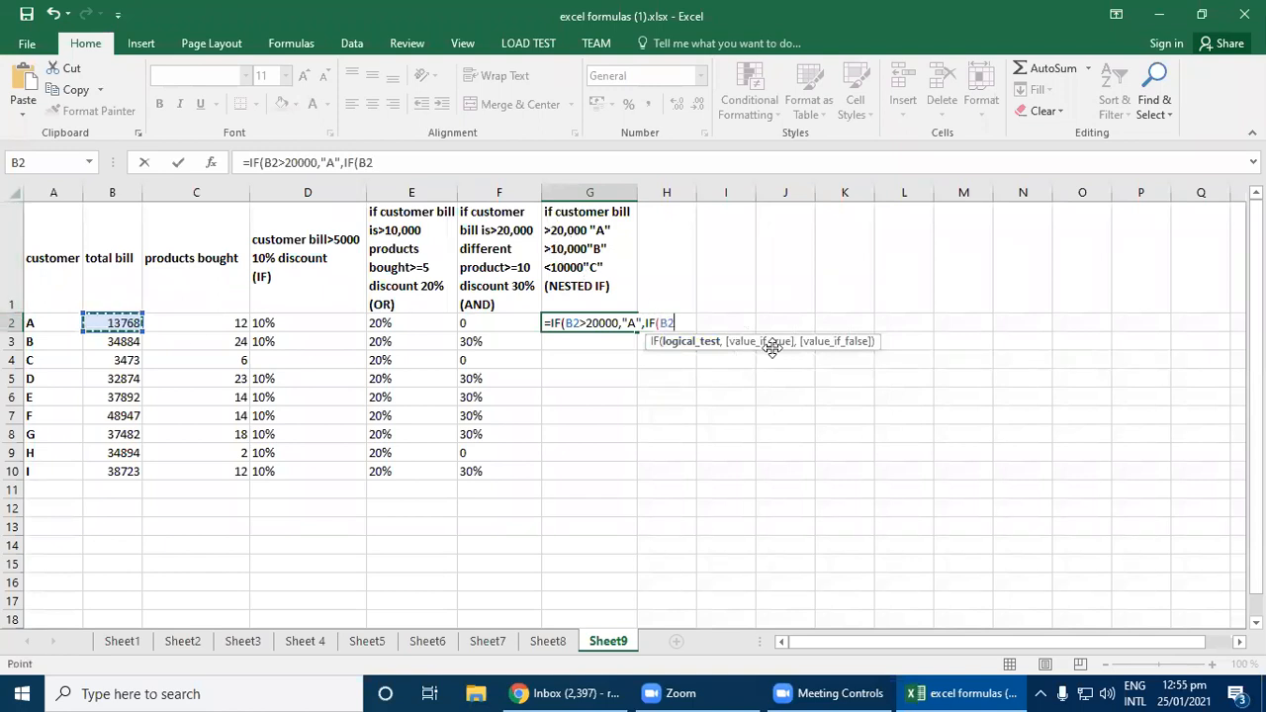
pyautogui.write('>10000')
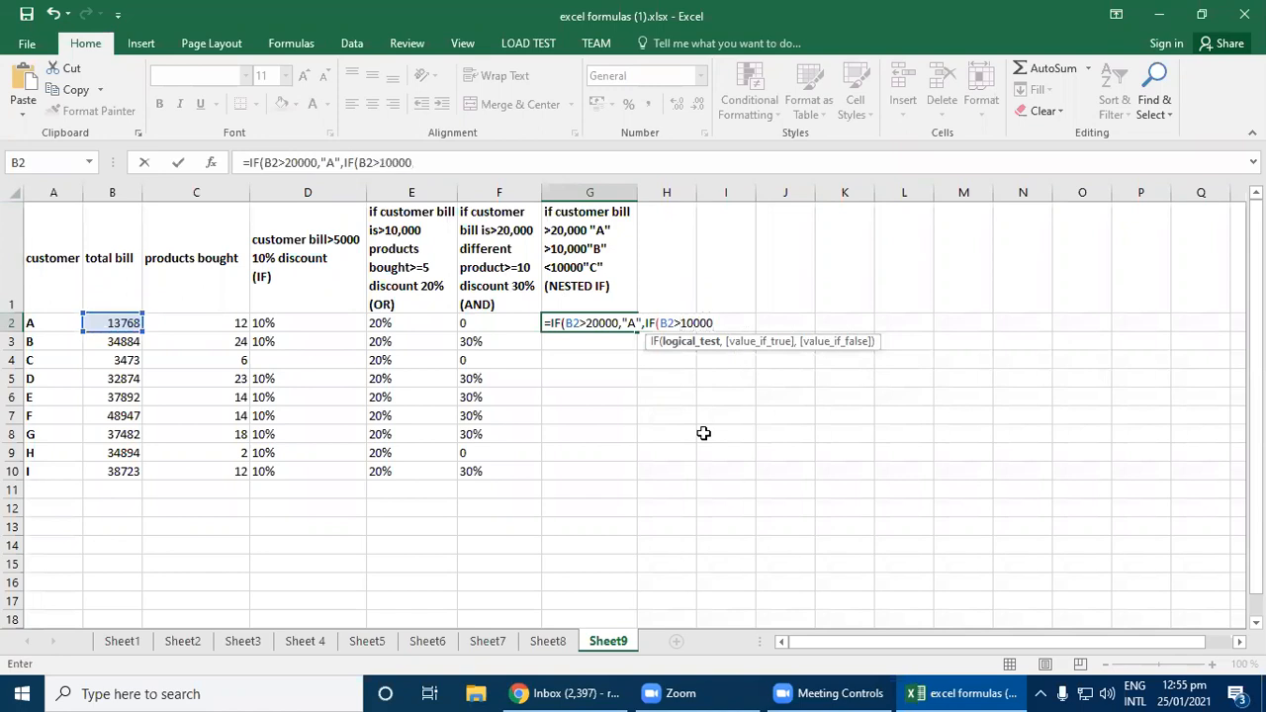
pyautogui.write(',')
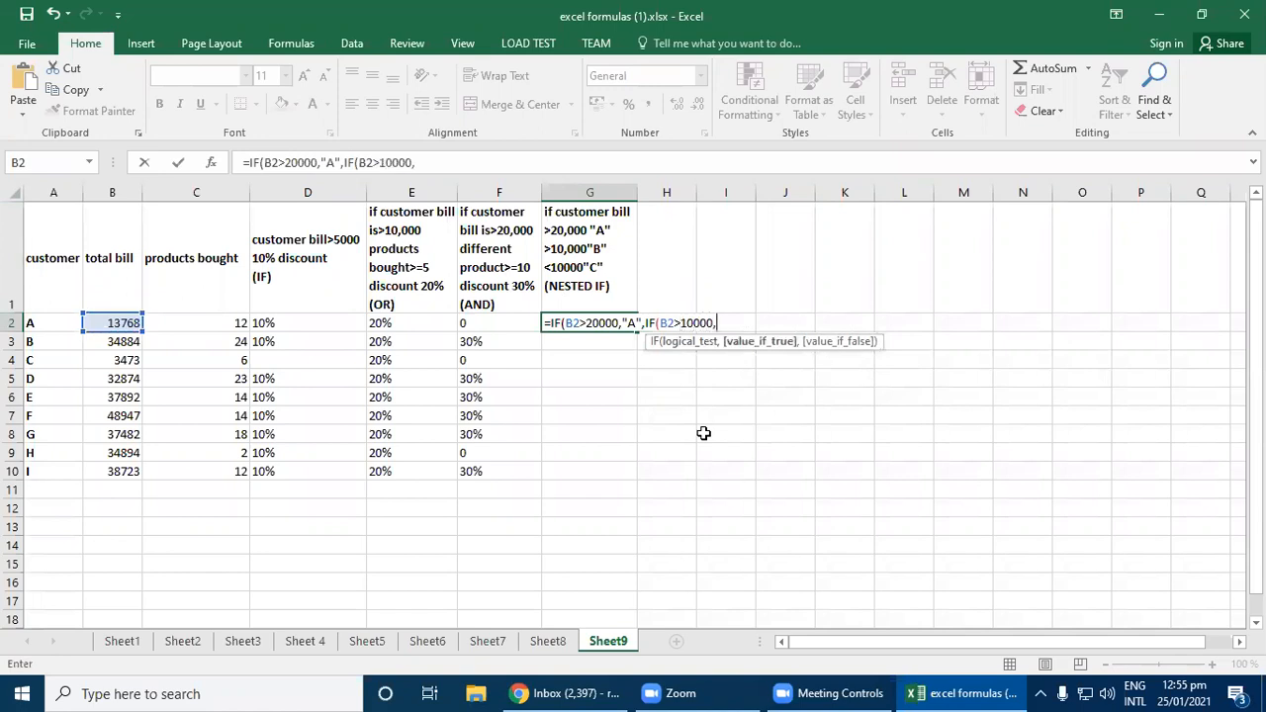
pyautogui.write('"B",')
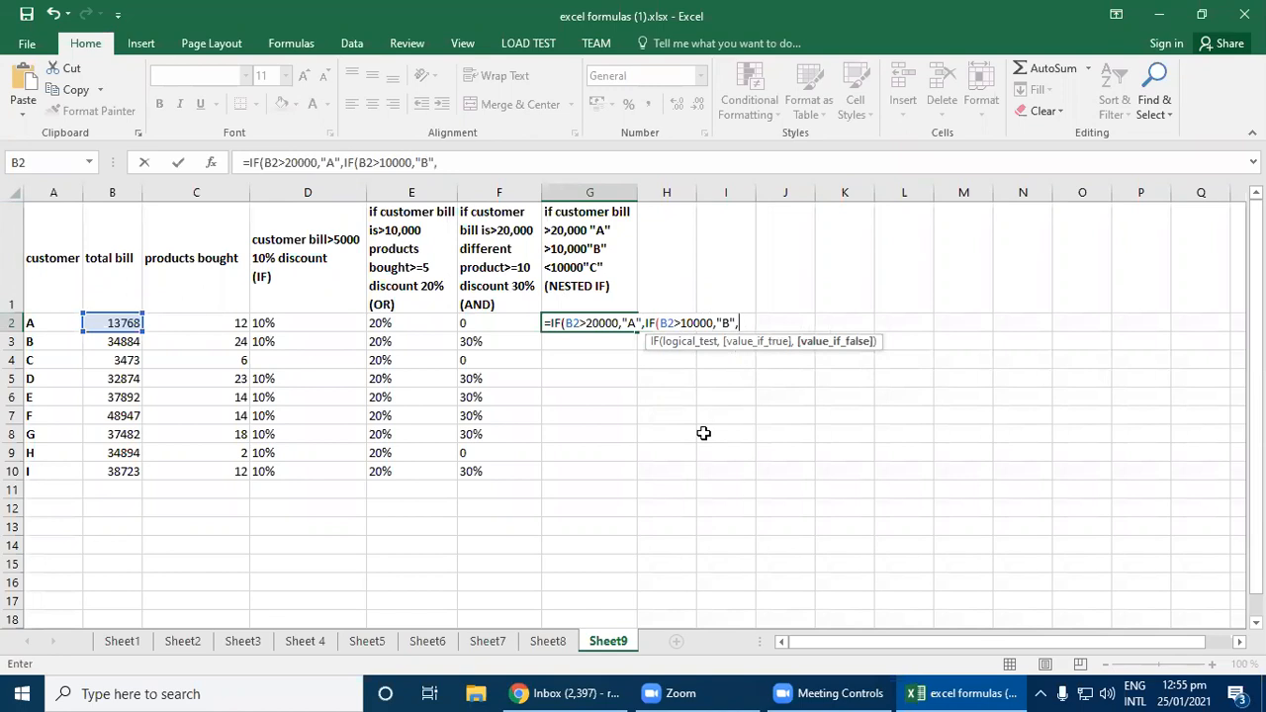
# - Nest a third IF testing B2<10000 and returning "C", close all the brackets, and enter the G2 formula
pyautogui.write('if')
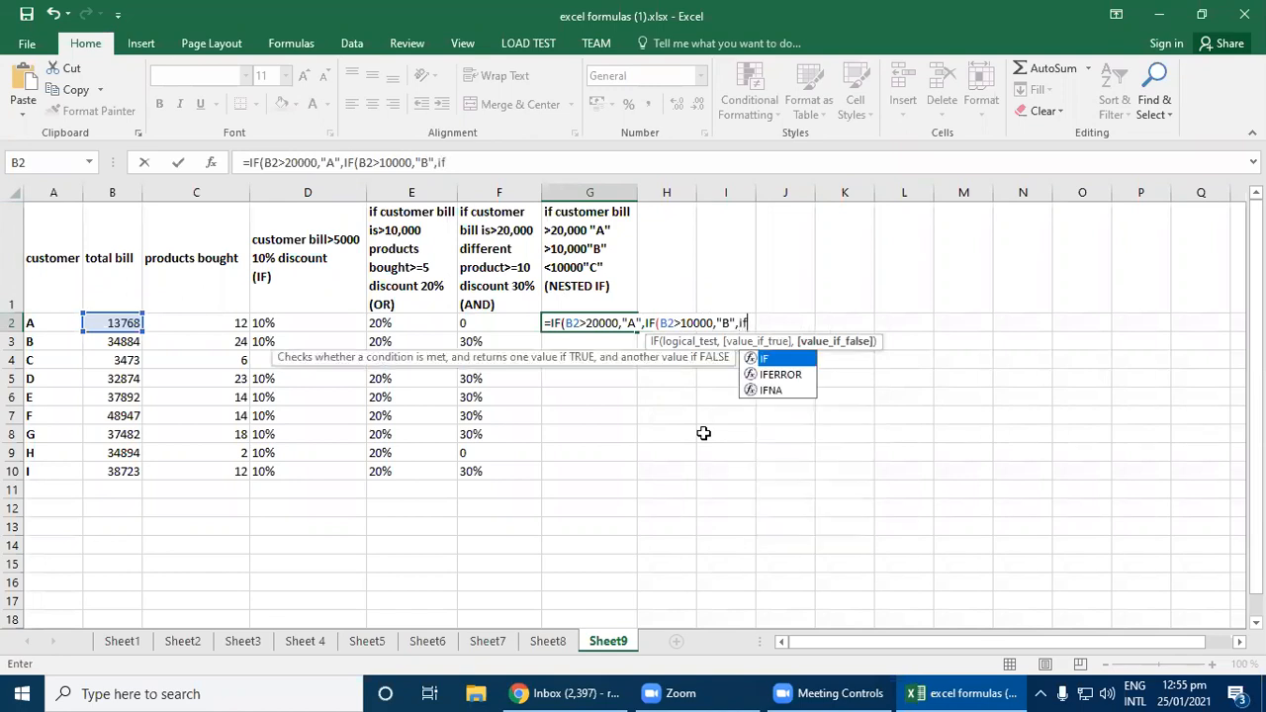
pyautogui.doubleClick(765, 368)
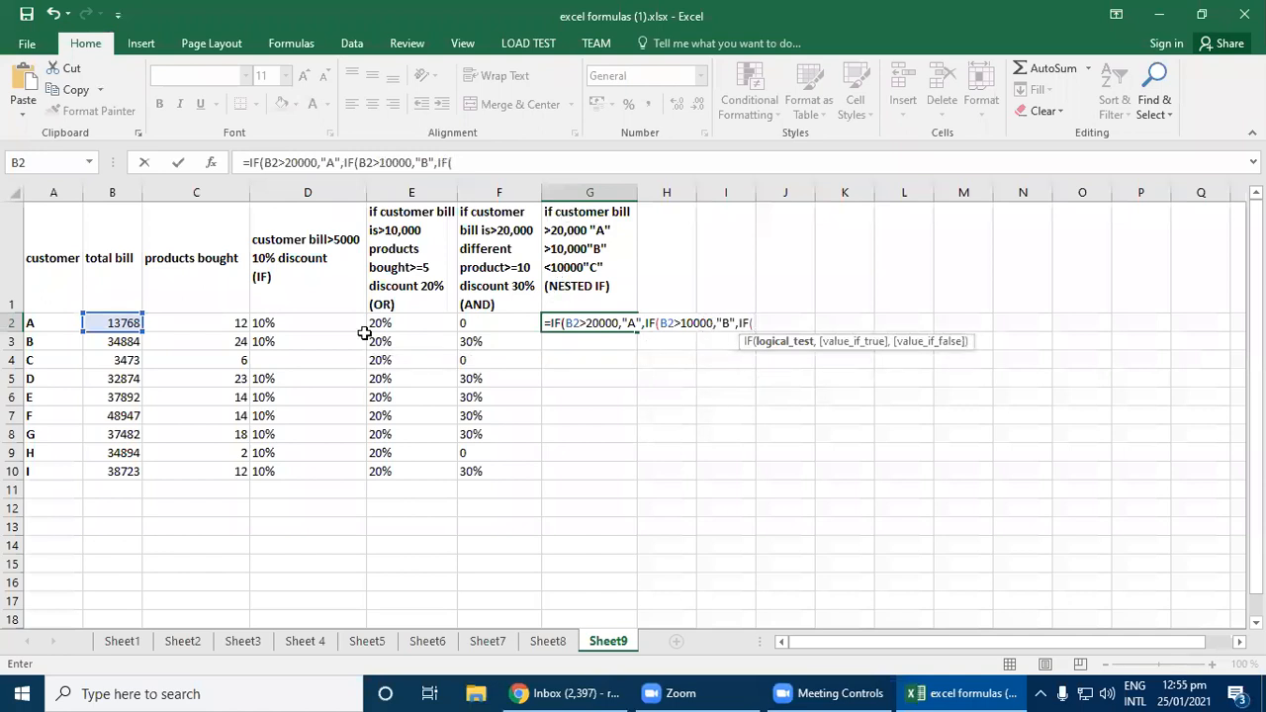
pyautogui.click(117, 327)
pyautogui.write('<')
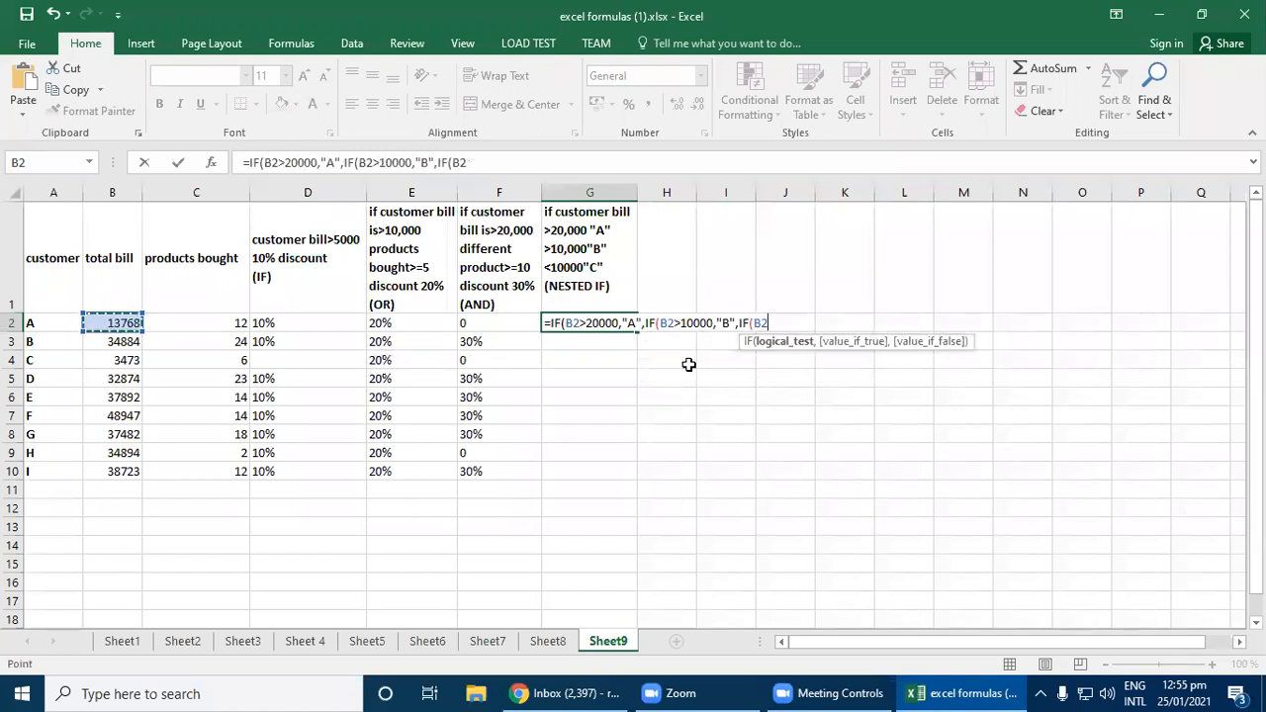
pyautogui.write('10000')
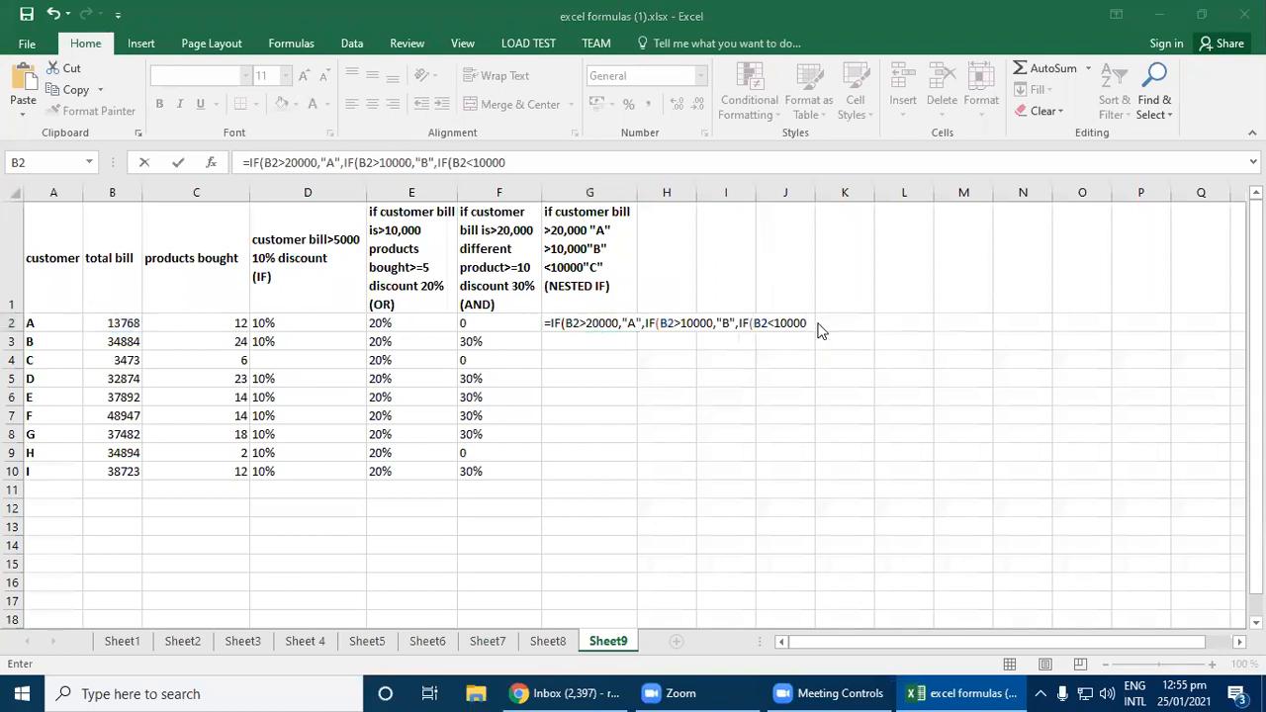
pyautogui.write(',')
pyautogui.write('"C')
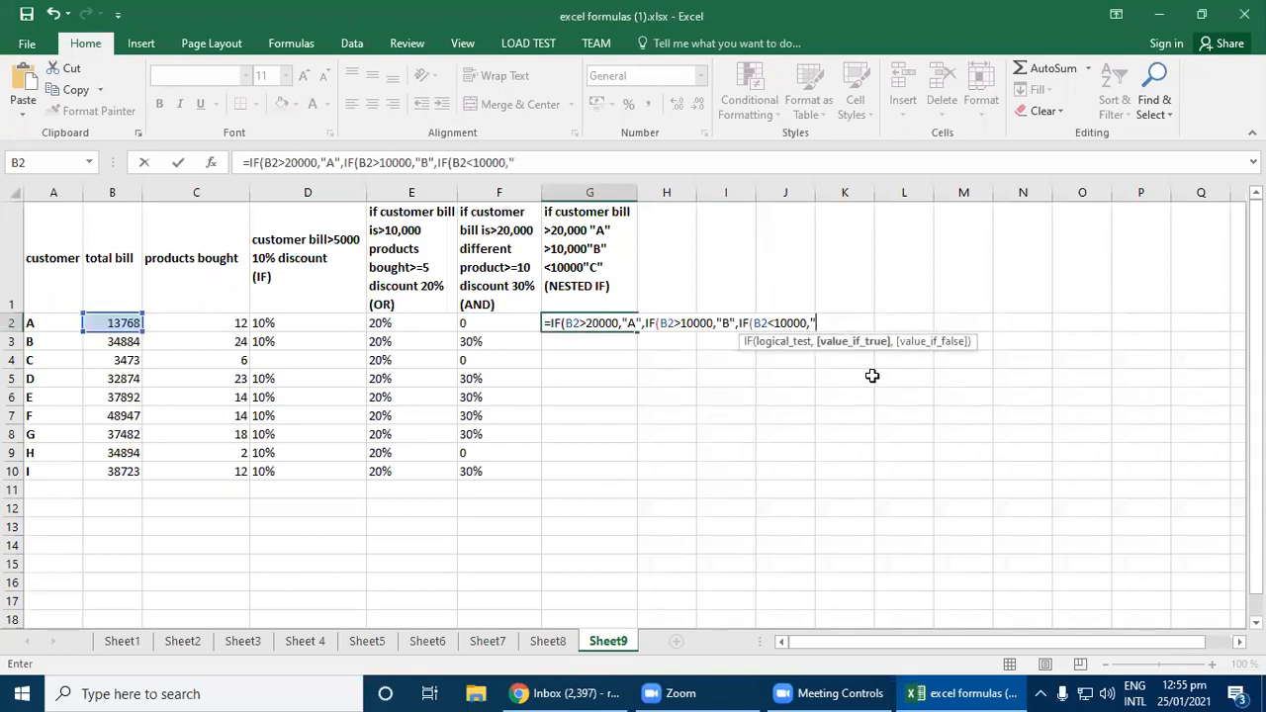
pyautogui.write('"')
pyautogui.write('))')
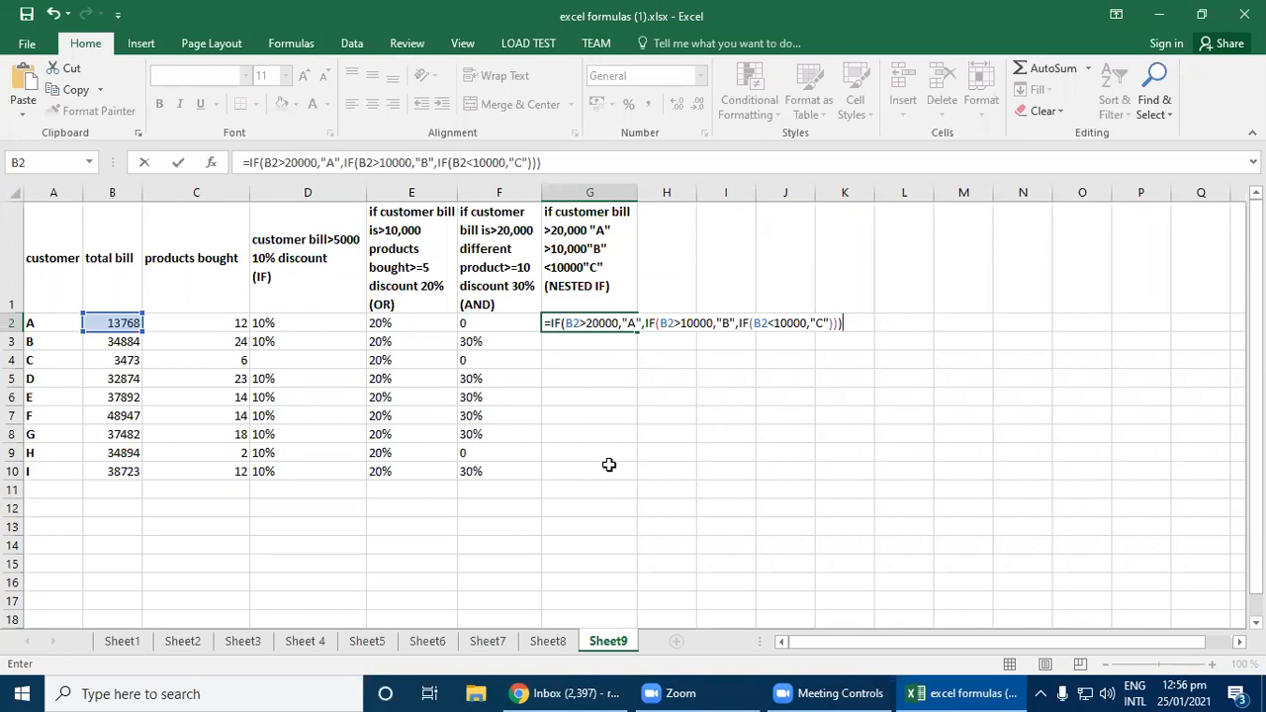
pyautogui.press('Return')
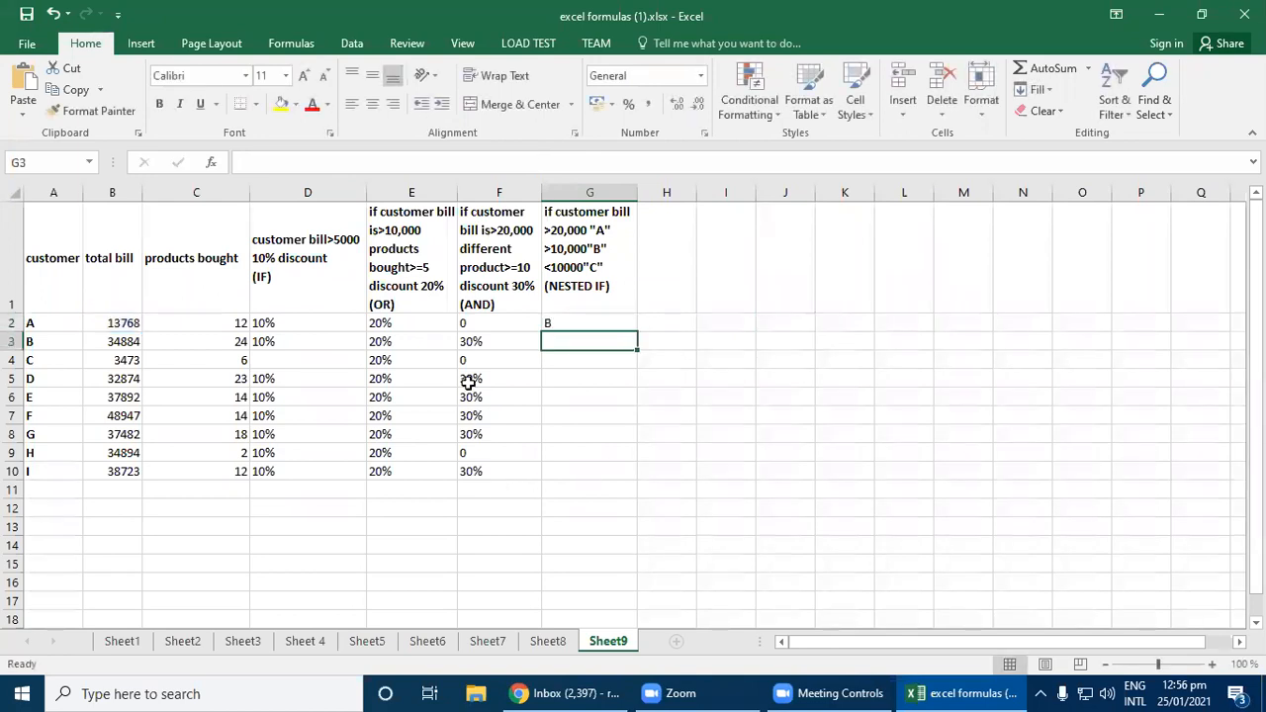
# - Fill the nested IF formula from G2 down to G10
pyautogui.click(582, 320)
pyautogui.moveTo(642, 333); pyautogui.dragTo(633, 480)
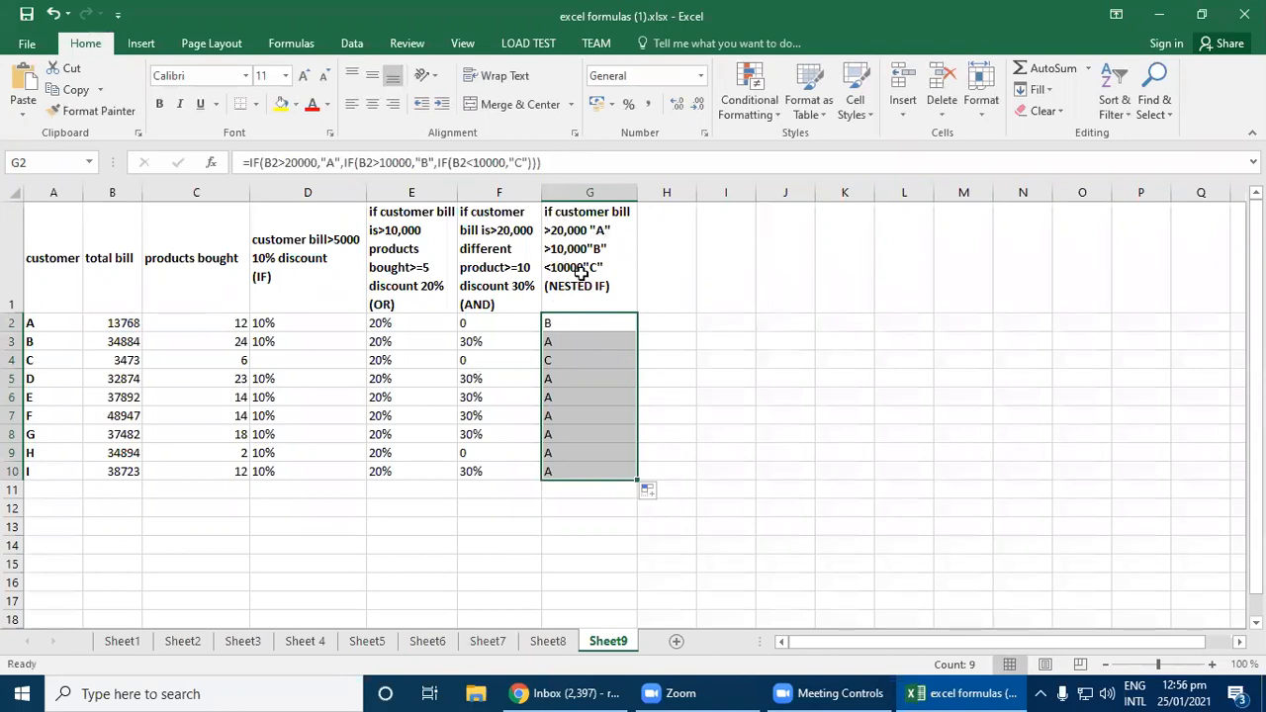
pyautogui.scroll(-2, 566, 608)
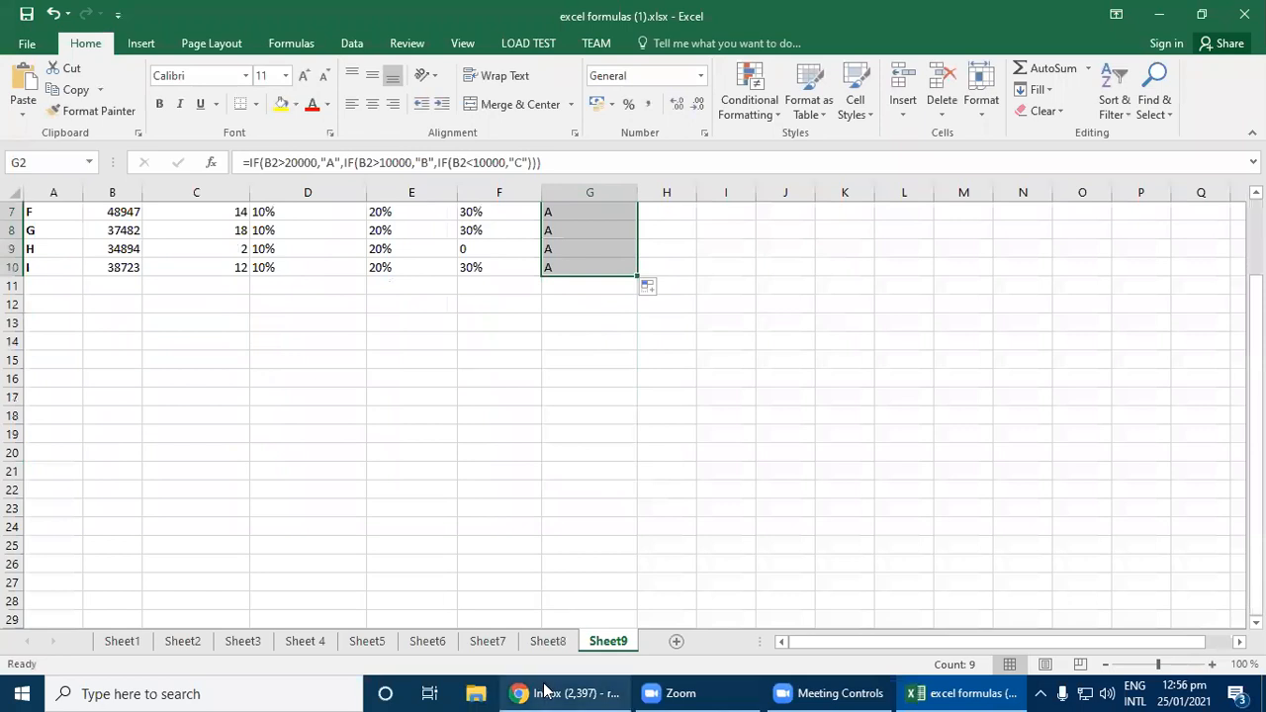
pyautogui.scroll(2, 566, 607)
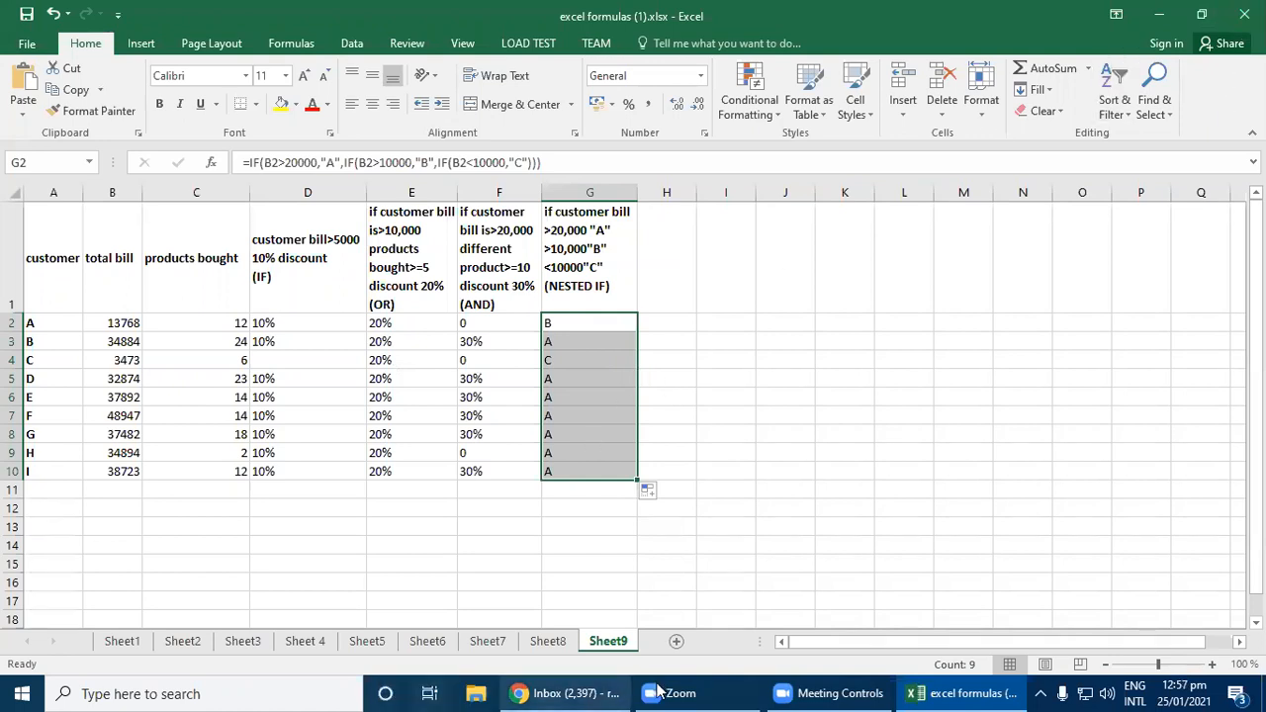
# - Find Excel through the Windows search and open its recent workbook pivot table 2 (3).xlsx
pyautogui.click(106, 694)
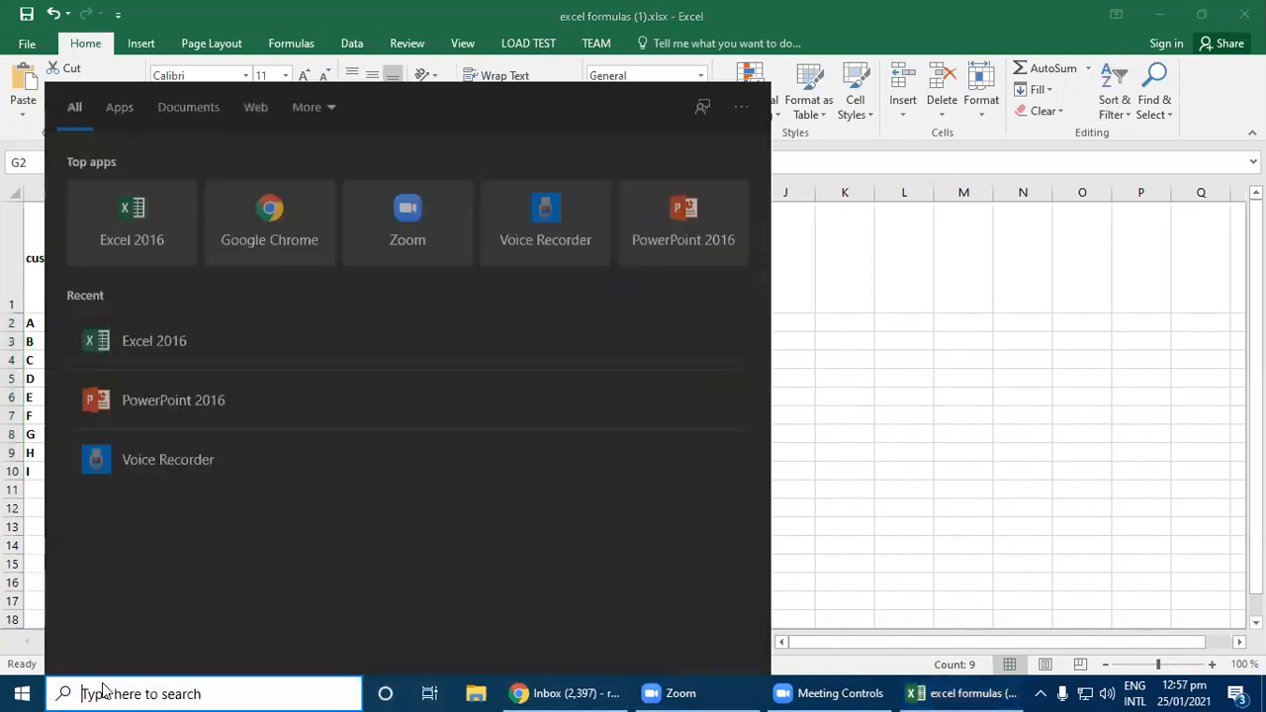
pyautogui.write('ex')
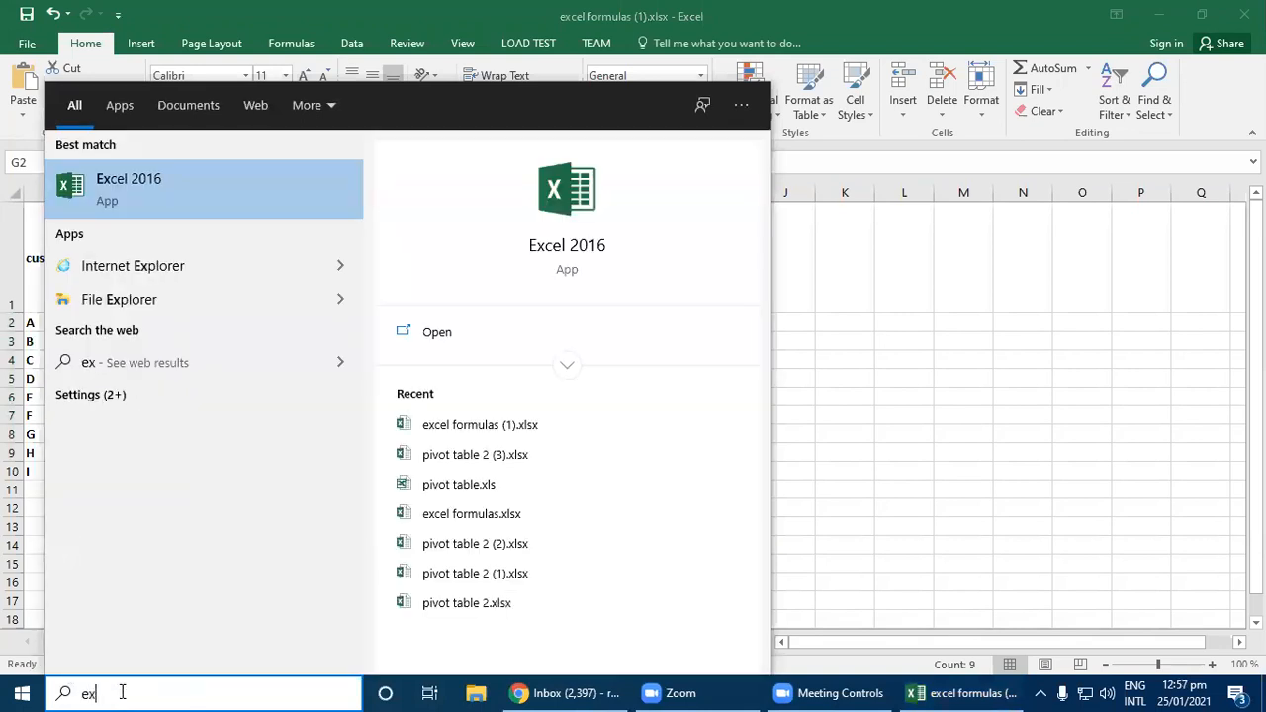
pyautogui.click(465, 469)
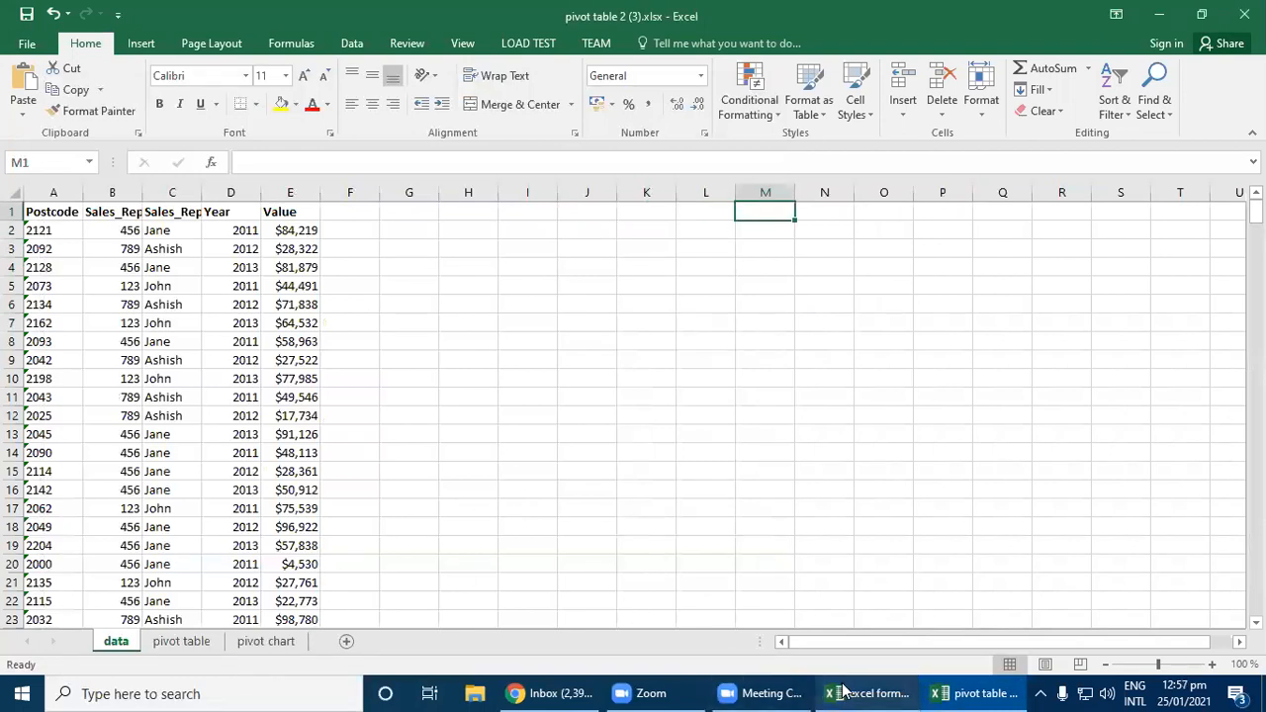
pyautogui.moveTo(847, 690)
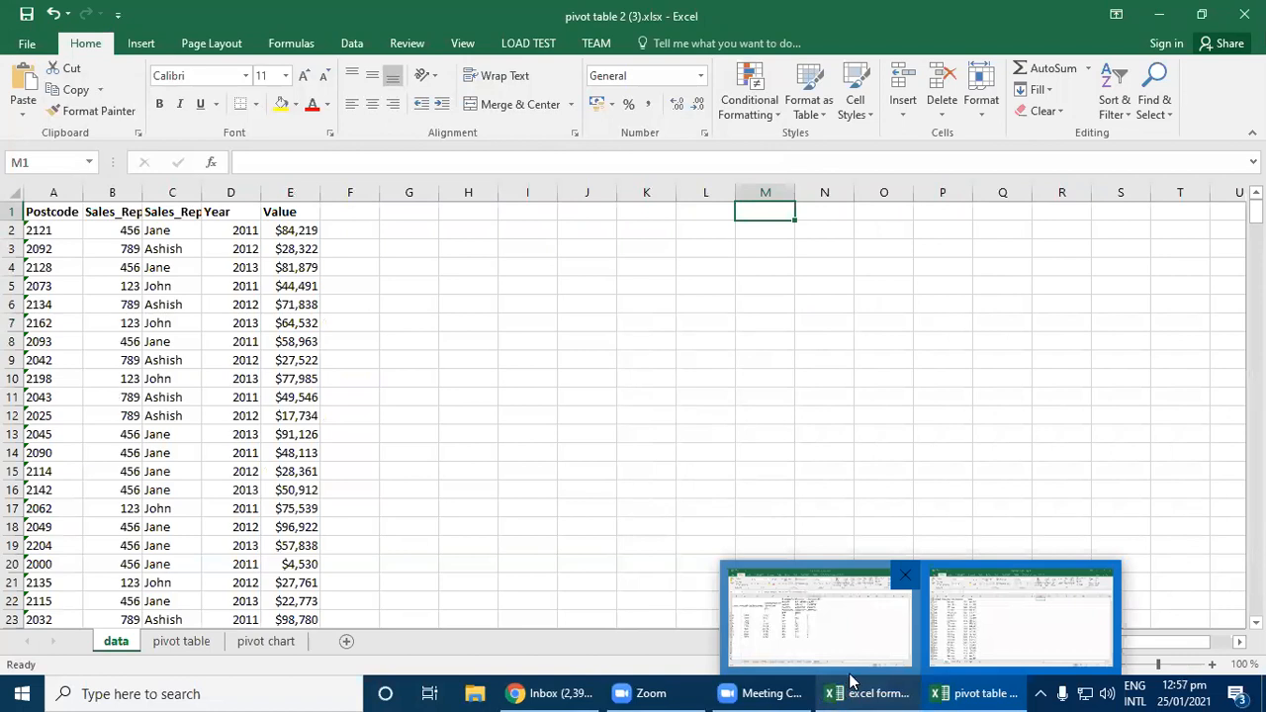
# - Rename the column header in E1 of the data sheet as "sales"
pyautogui.click(292, 211)
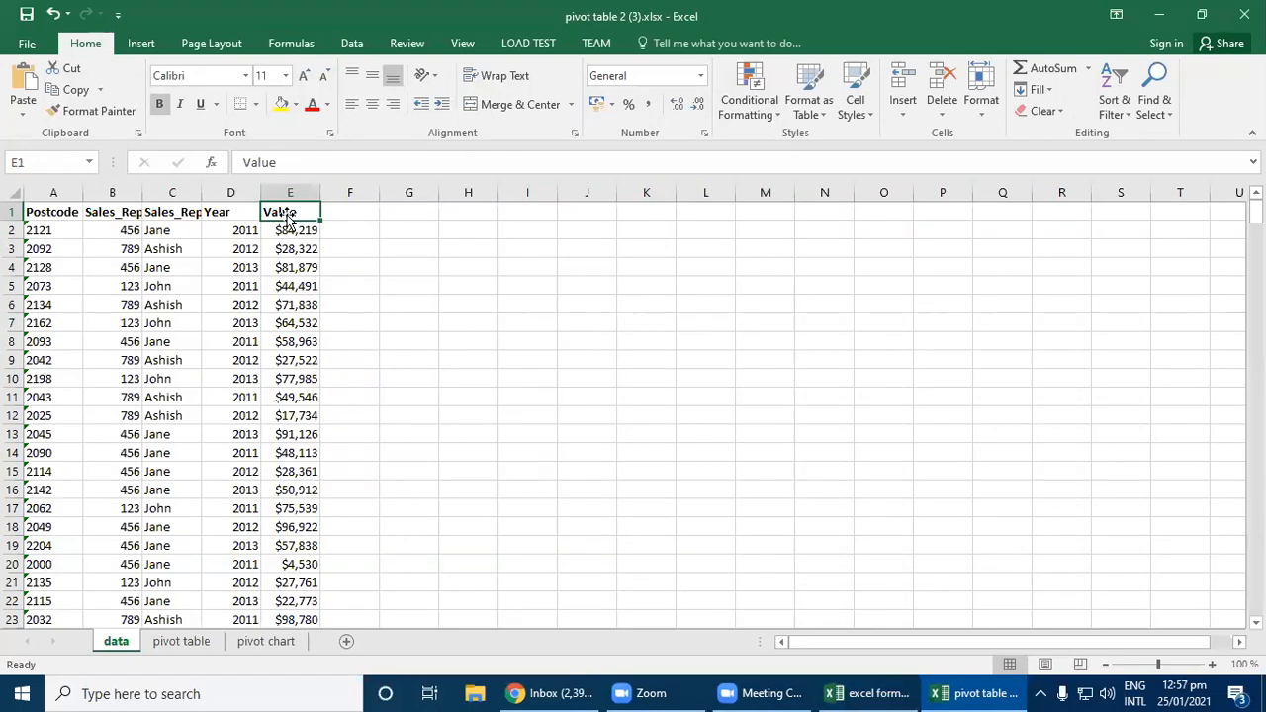
pyautogui.write('sales')
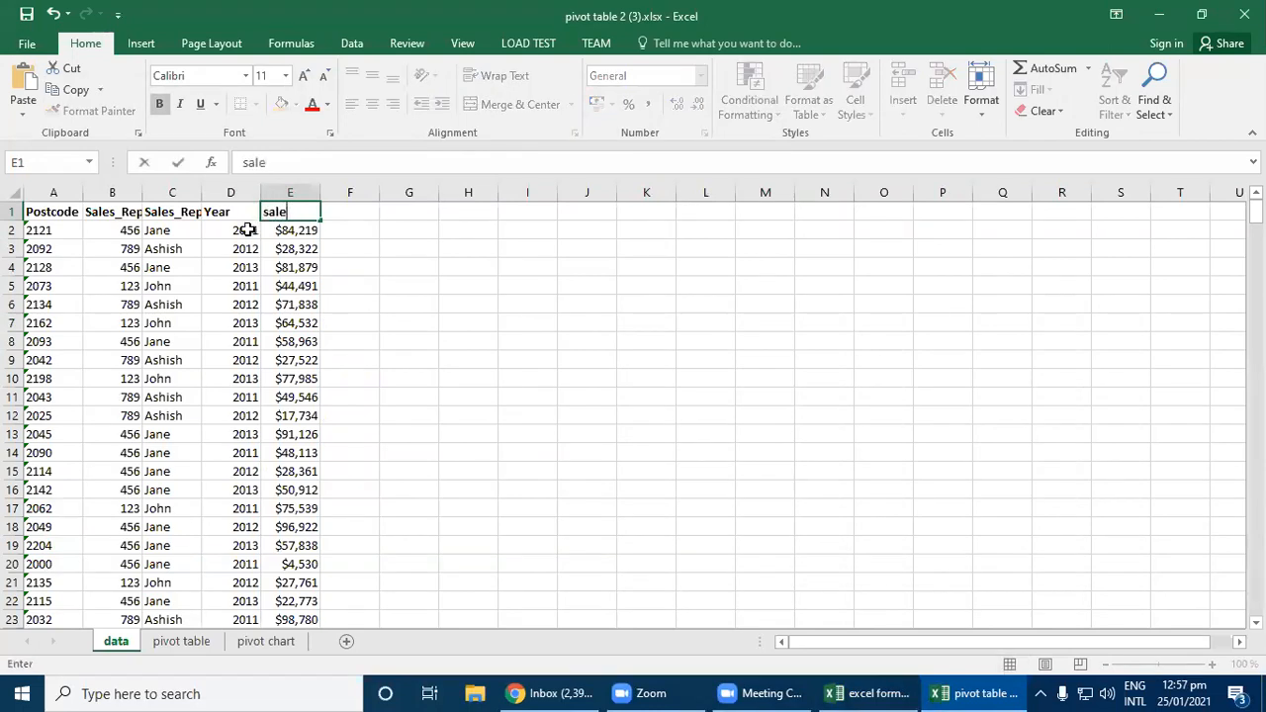
pyautogui.click(410, 284)
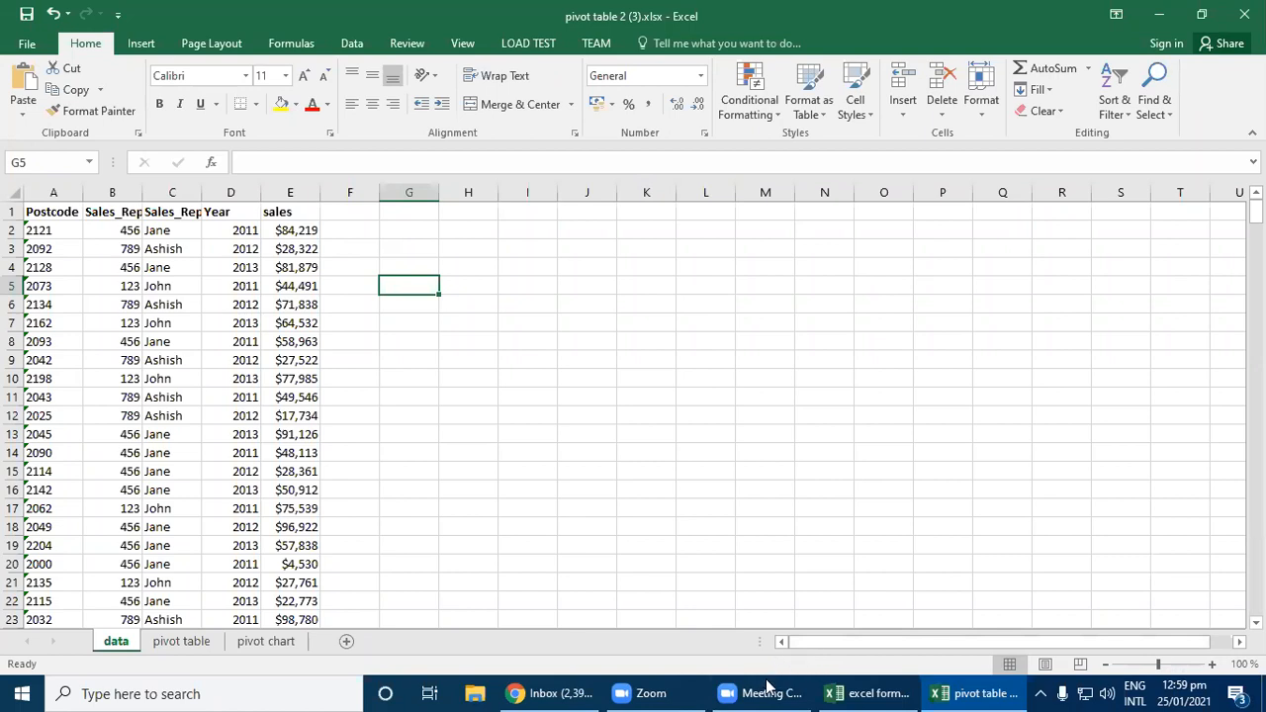
pyautogui.moveTo(760, 693)
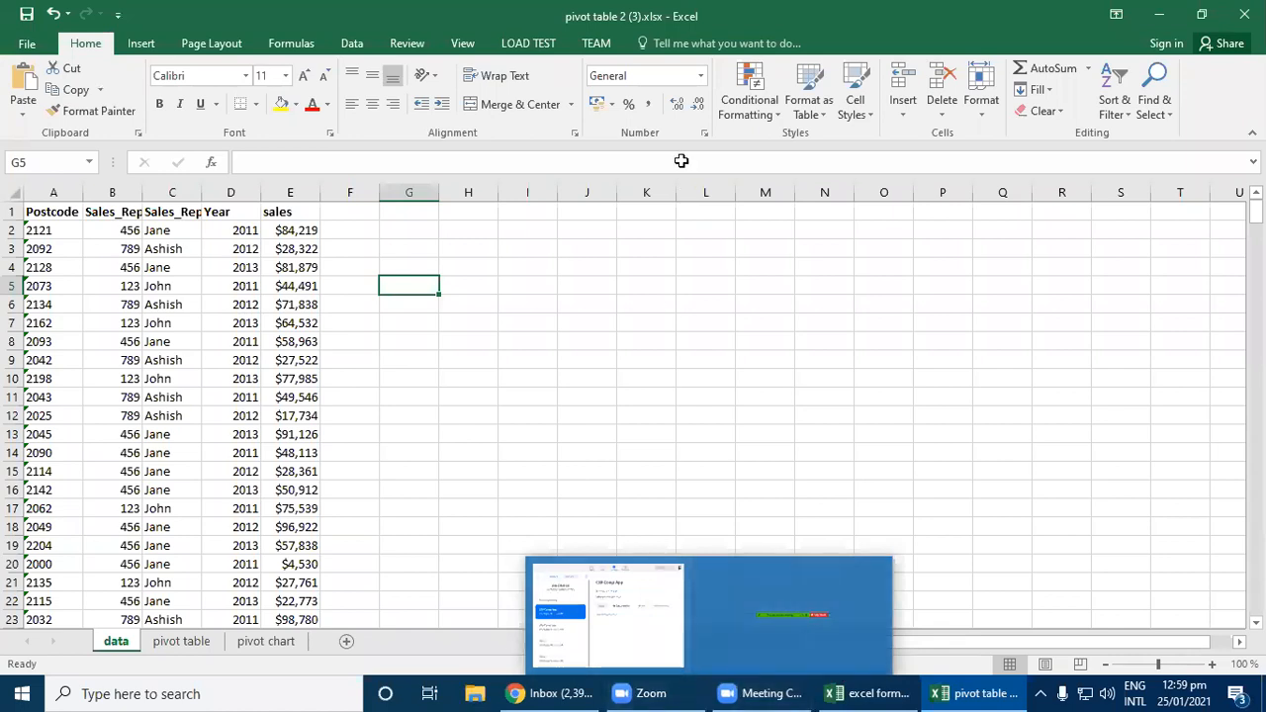
# - Create a PivotTable from columns A to E of the data sheet, placed on a new worksheet
pyautogui.moveTo(51, 192); pyautogui.dragTo(294, 195)
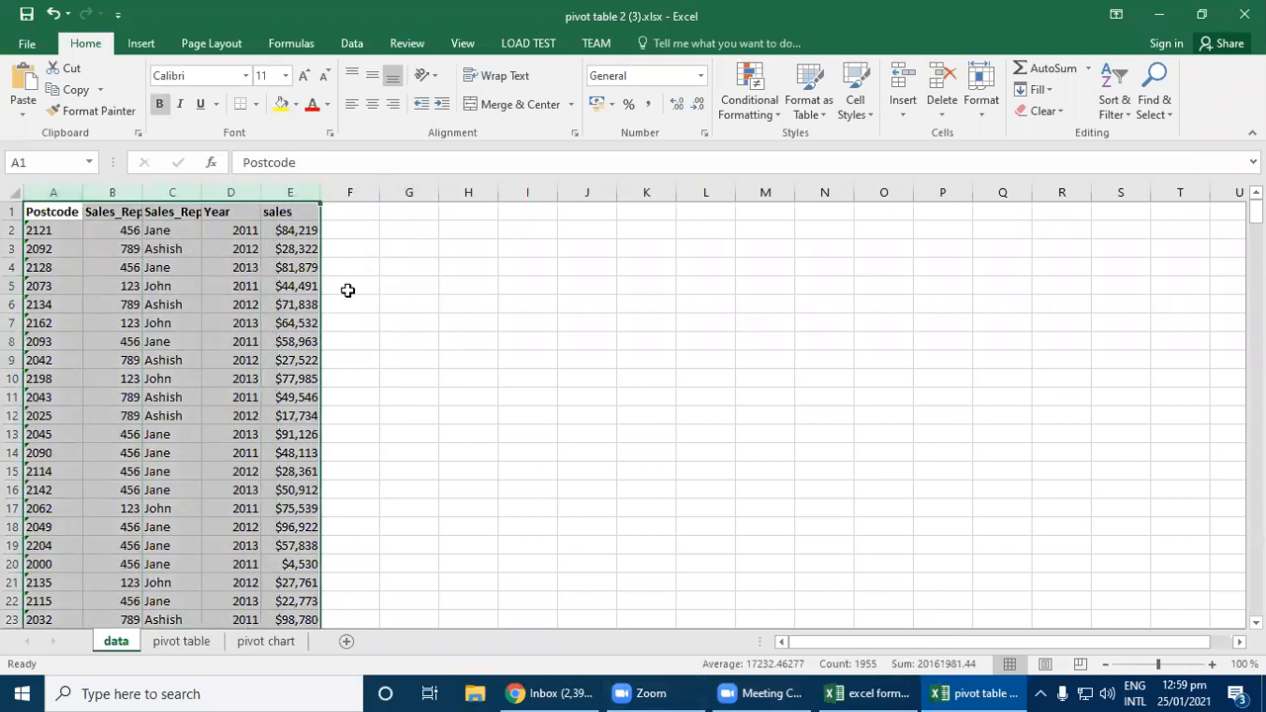
pyautogui.click(140, 43)
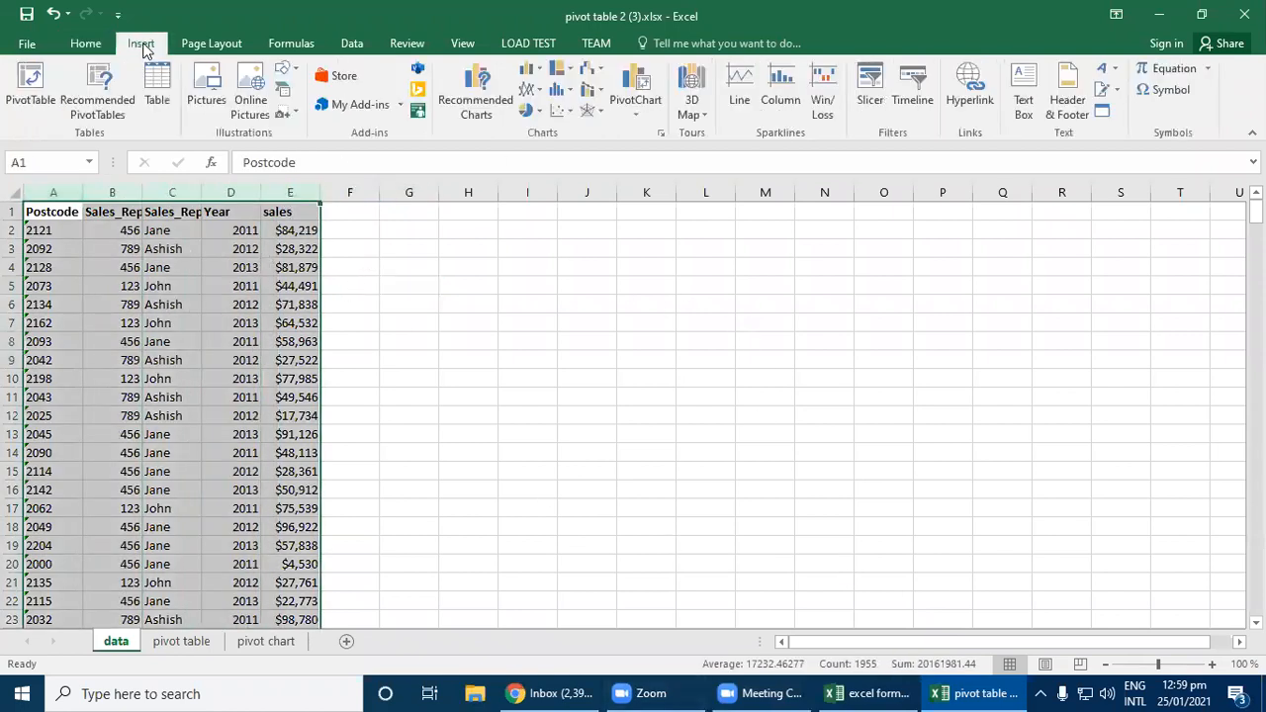
pyautogui.click(28, 101)
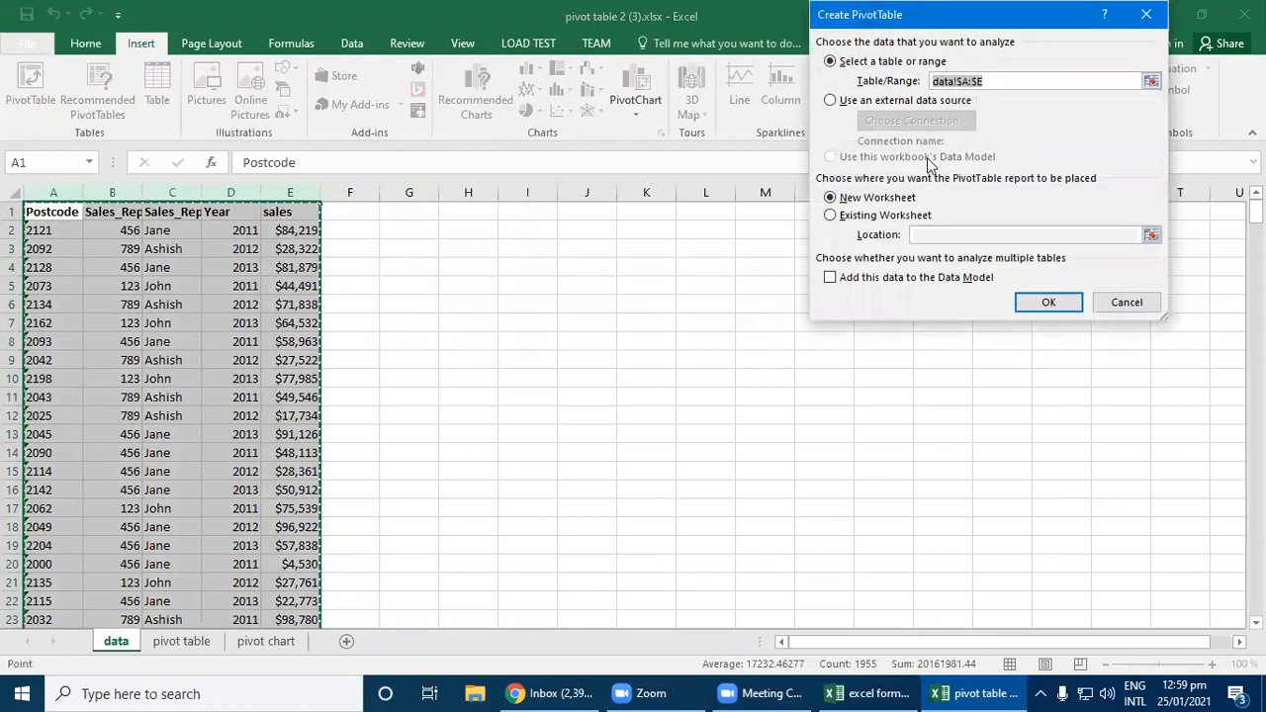
pyautogui.click(1045, 302)
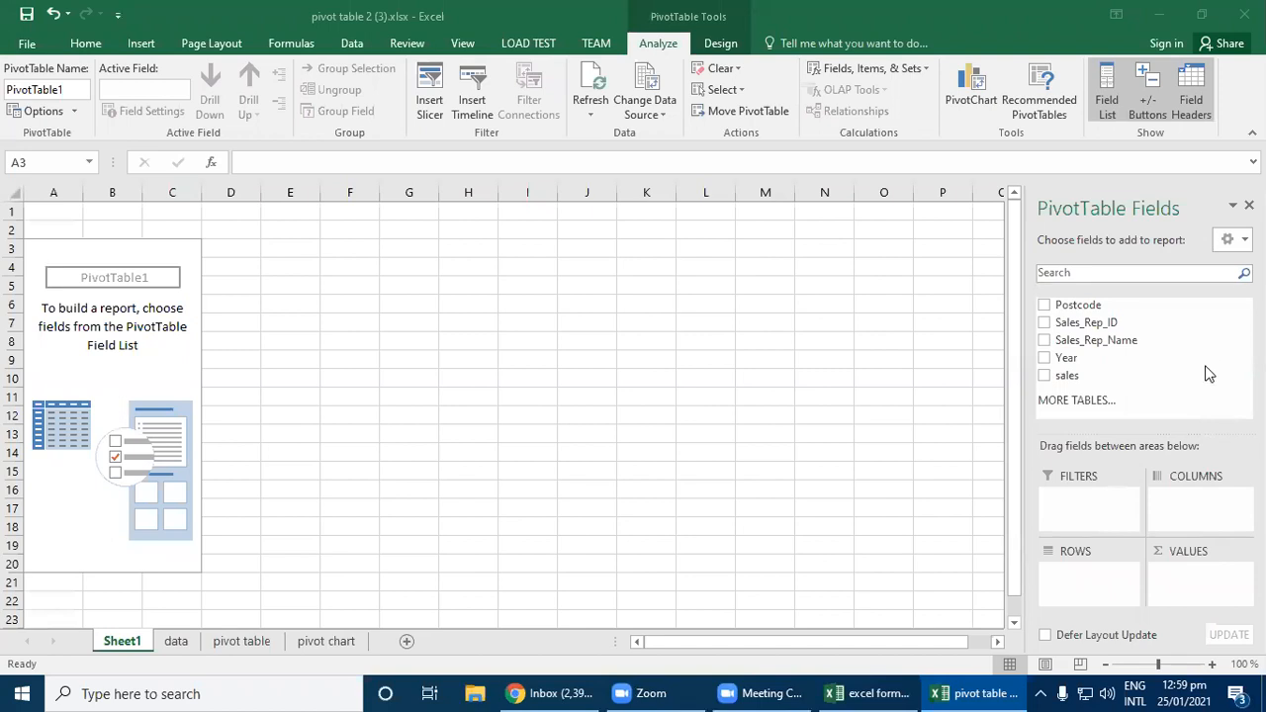
# - Add Sales_Rep_Name to the PivotTable's rows and the sales field to its values
pyautogui.click(1116, 343)
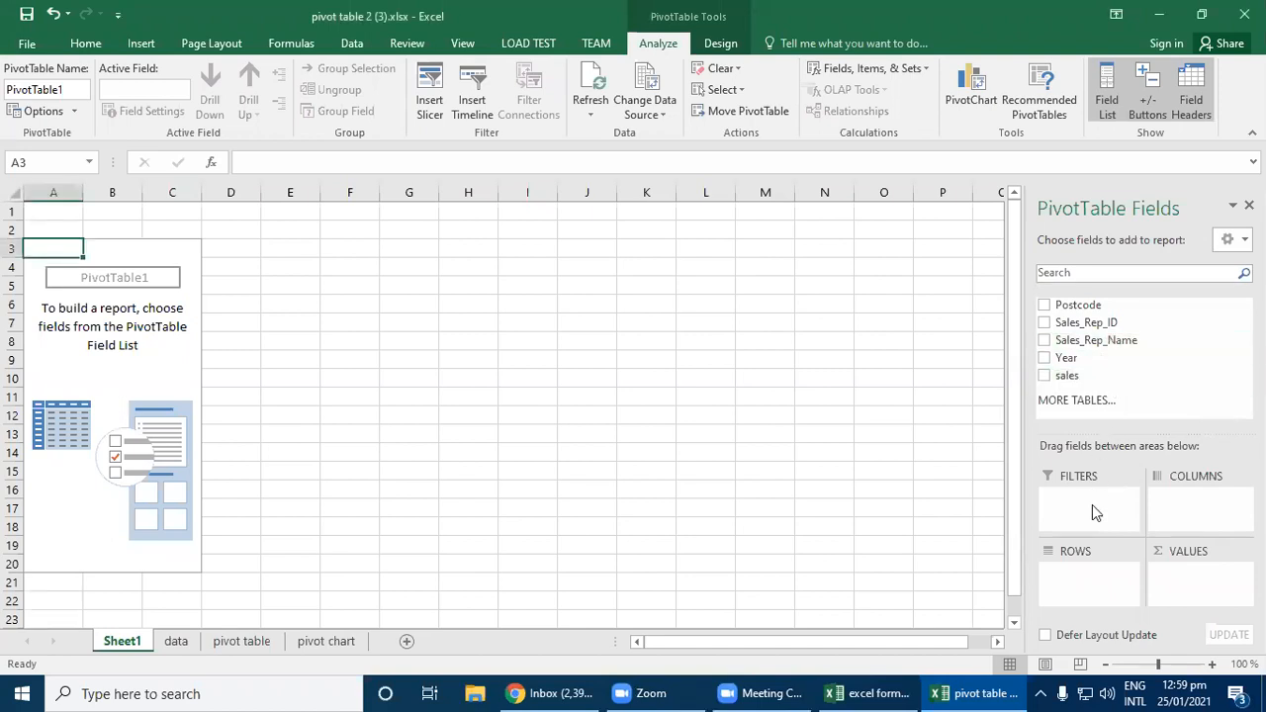
pyautogui.moveTo(1083, 340); pyautogui.dragTo(1091, 580)
pyautogui.moveTo(1068, 381); pyautogui.dragTo(1190, 573)
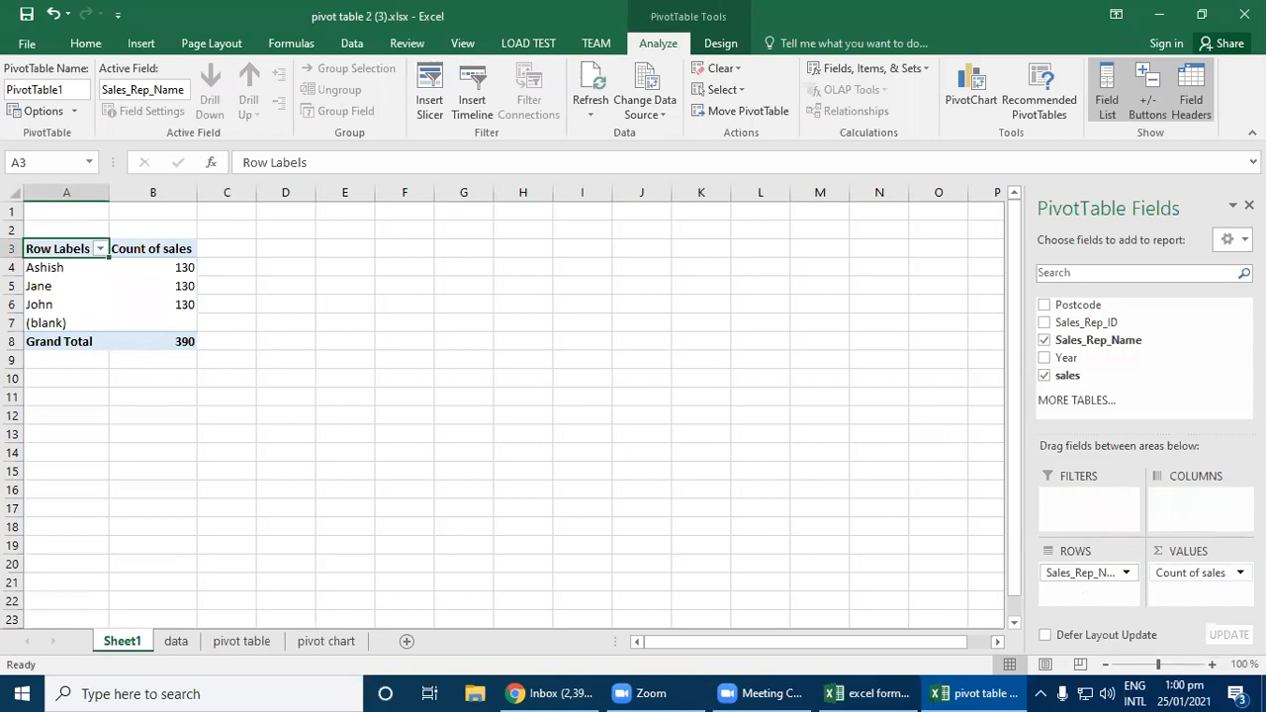
# - Change the PivotTable's sales value field to be summarized by Sum
pyautogui.click(1197, 573)
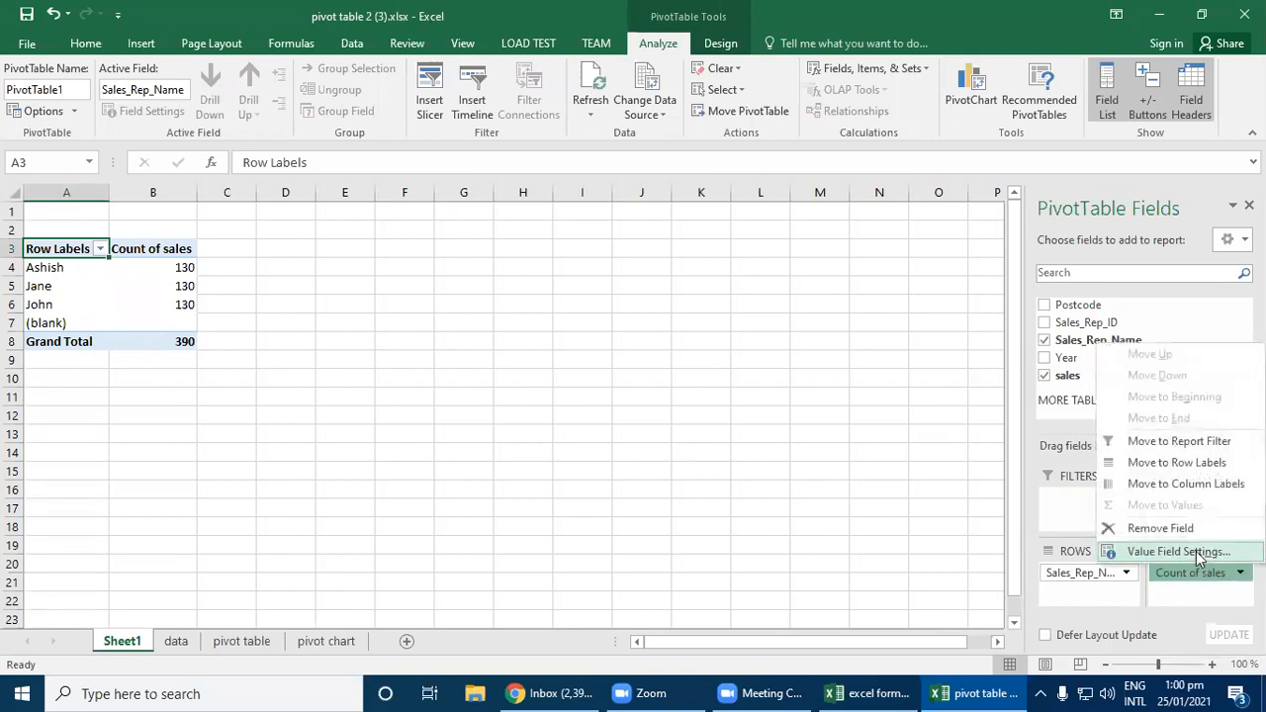
pyautogui.click(1177, 551)
pyautogui.click(856, 181)
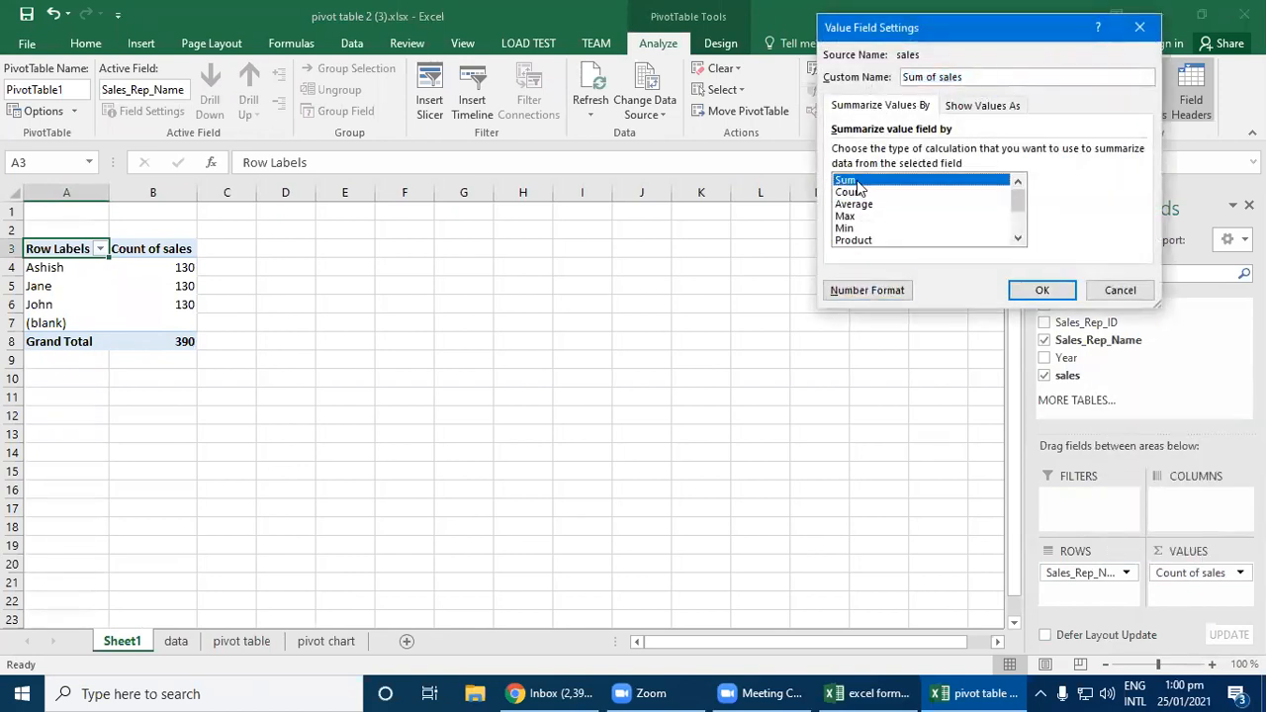
pyautogui.click(1017, 292)
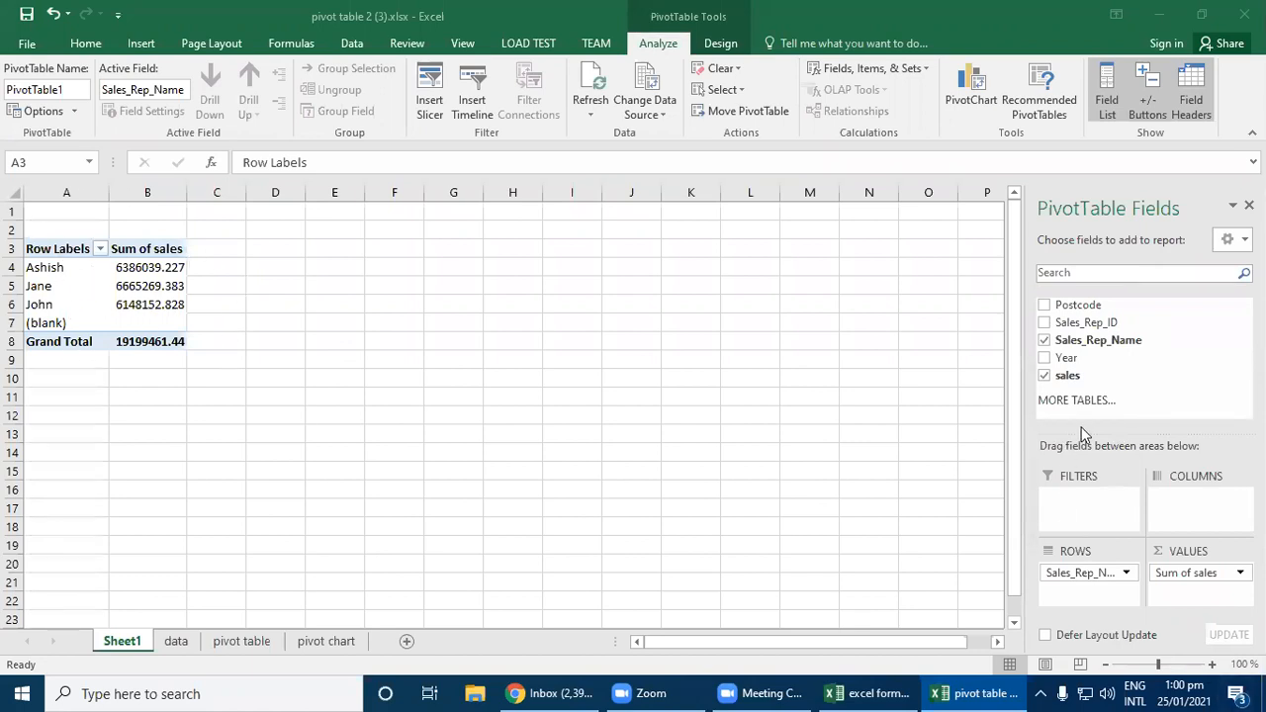
# - Add Year as the PivotTable's report filter and restrict it to 2013 only, allowing multiple items
pyautogui.moveTo(1066, 358); pyautogui.dragTo(1079, 504)
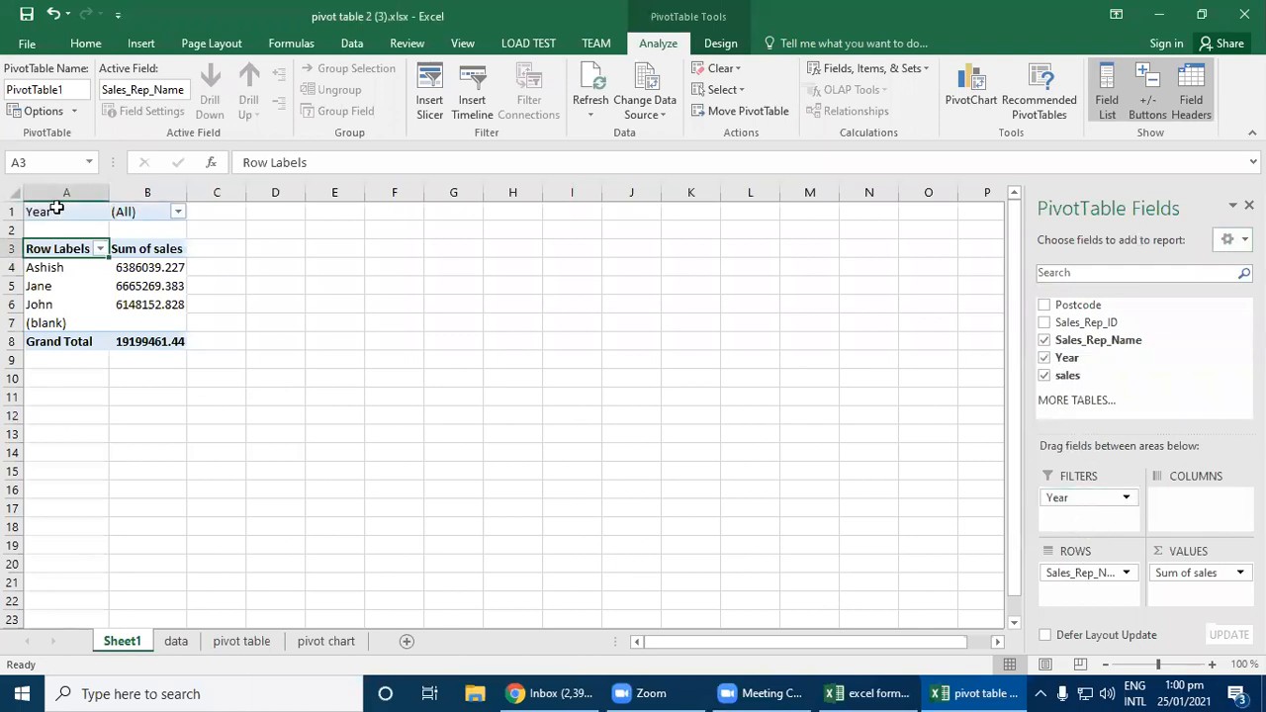
pyautogui.click(177, 213)
pyautogui.click(13, 417)
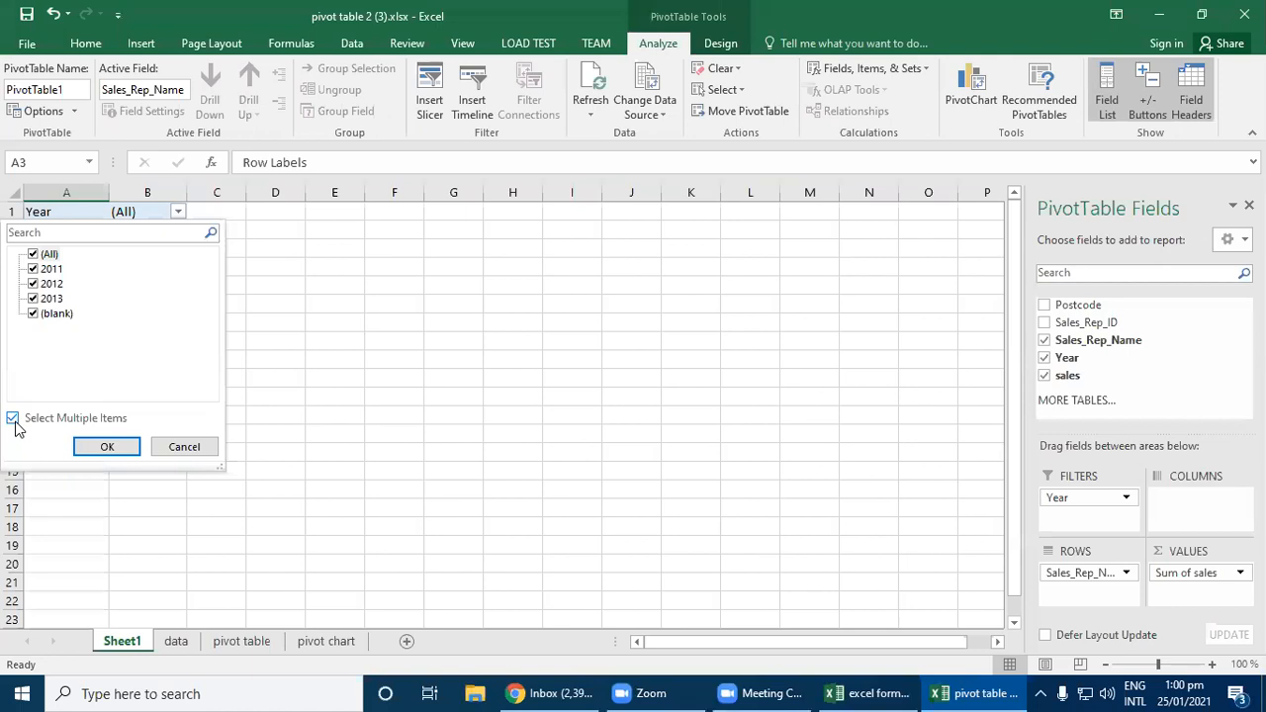
pyautogui.click(33, 269)
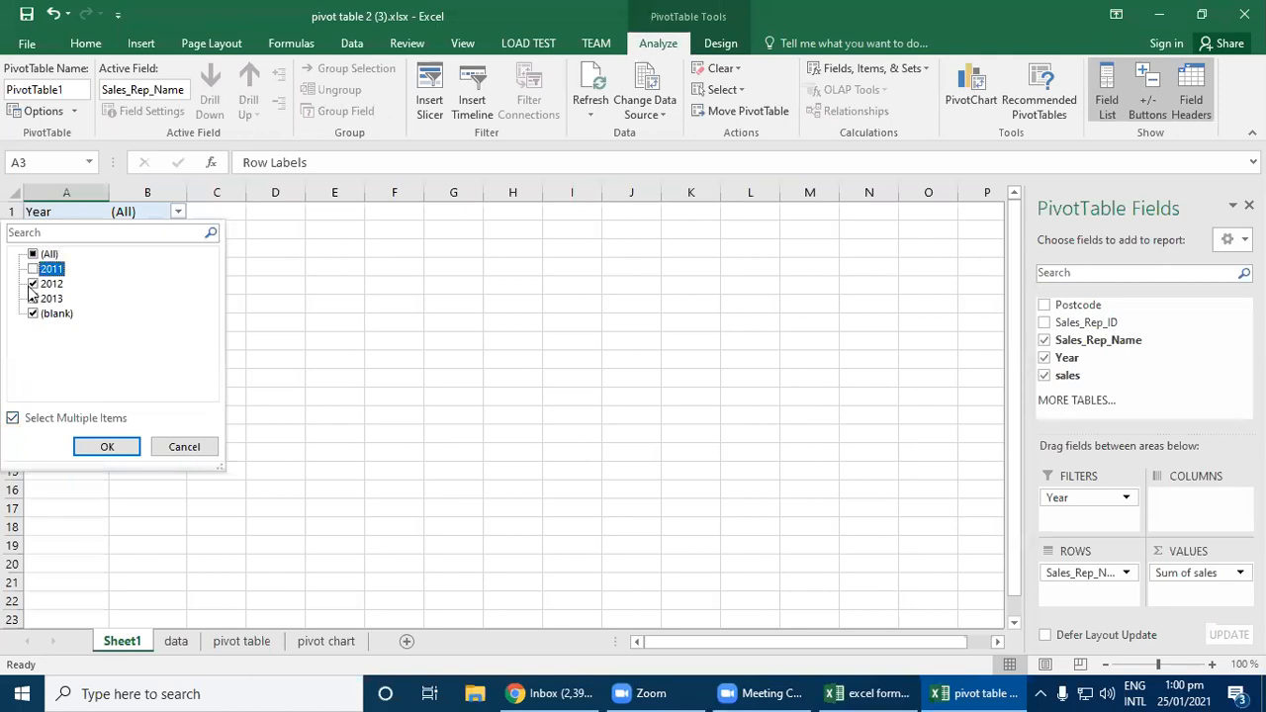
pyautogui.click(33, 283)
pyautogui.click(33, 313)
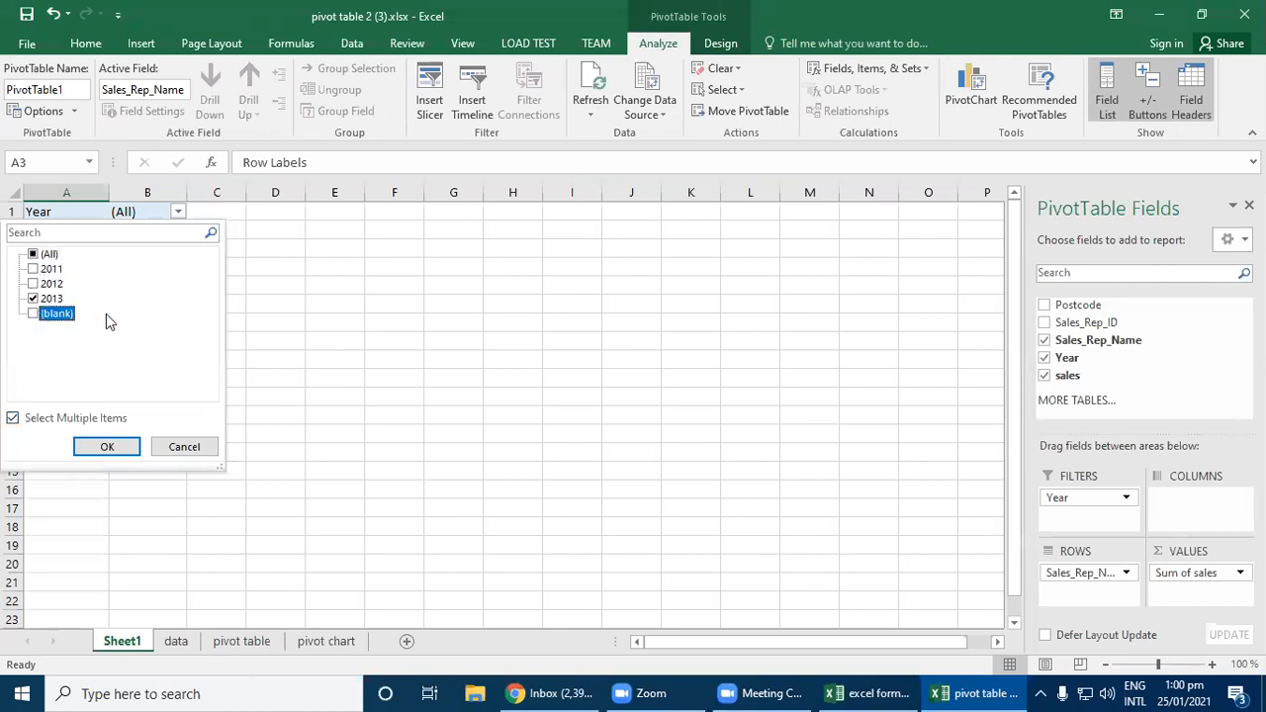
pyautogui.click(107, 446)
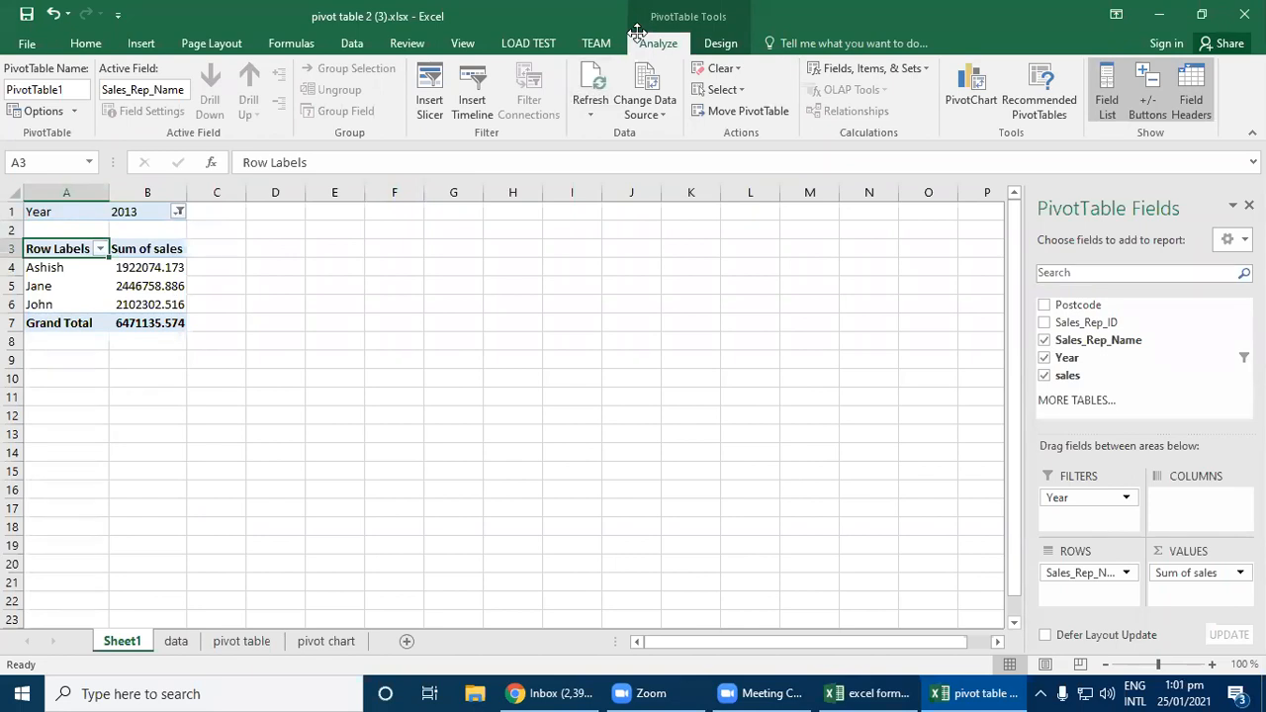
# - Insert a Clustered Column PivotChart of the sales and place it directly beside the PivotTable
pyautogui.click(973, 92)
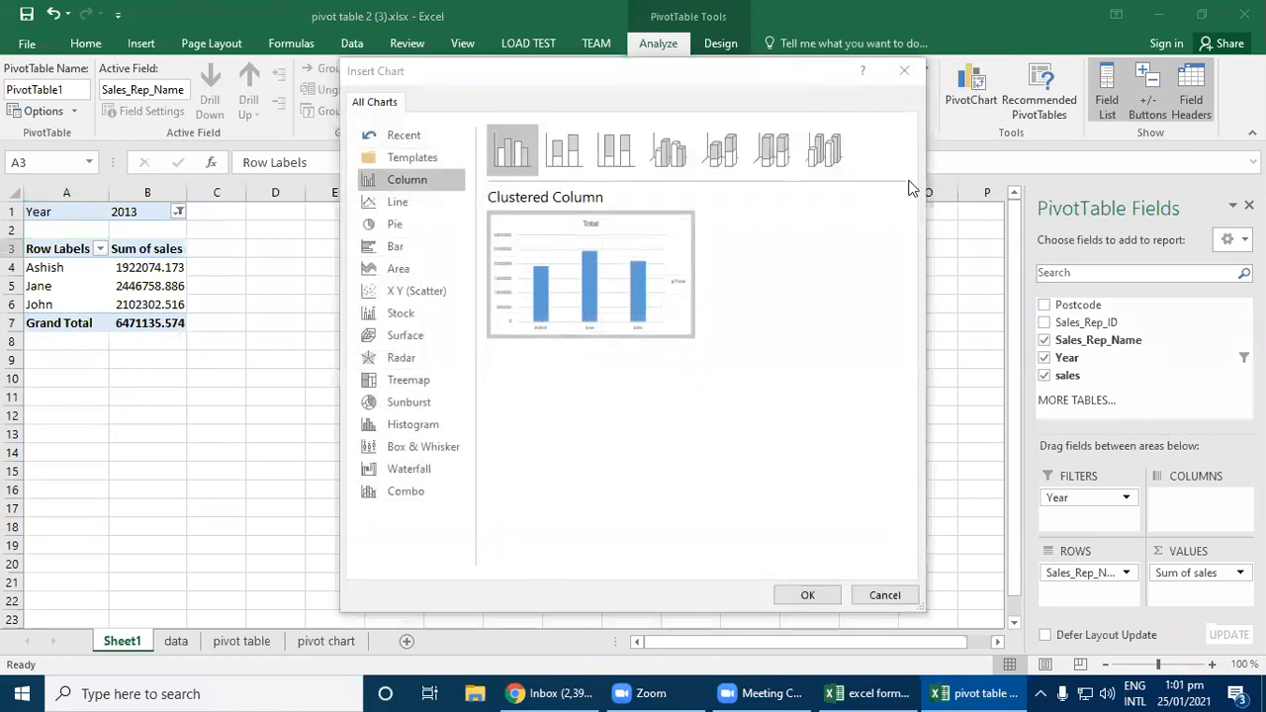
pyautogui.click(808, 594)
pyautogui.moveTo(560, 330); pyautogui.dragTo(480, 243)
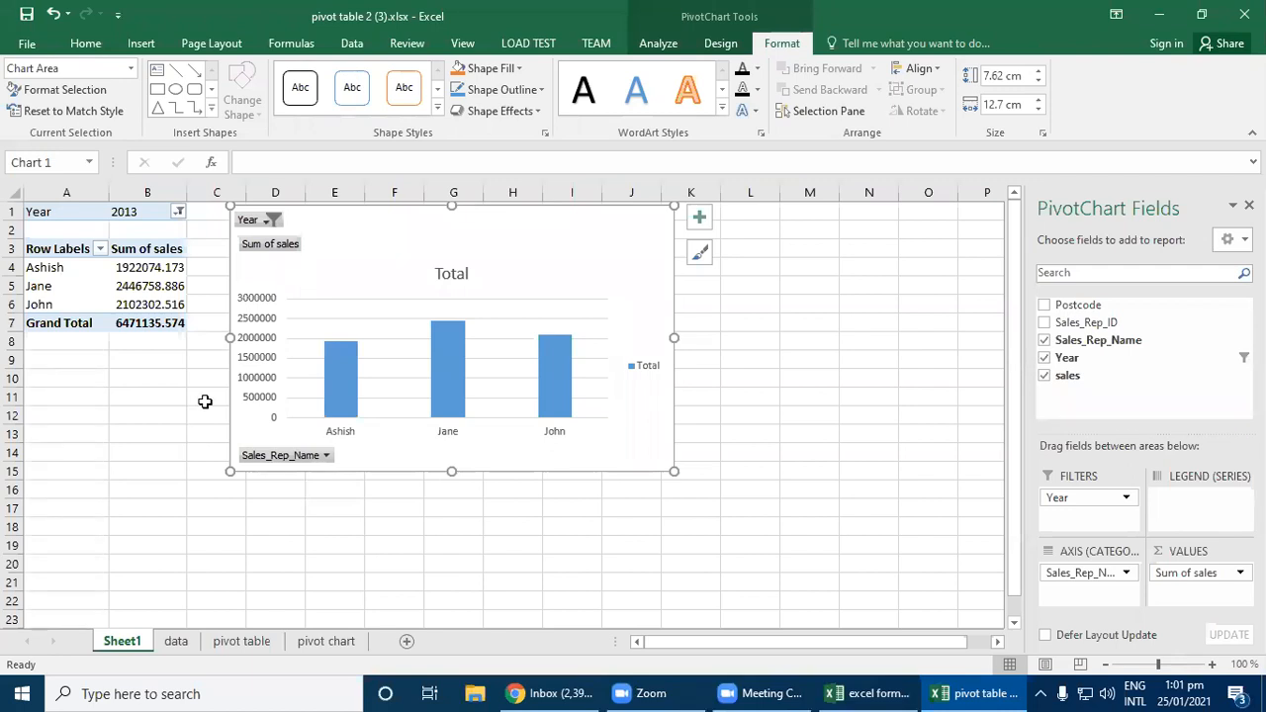
# - Include 2012 alongside 2013 in the PivotChart's Year filter
pyautogui.click(267, 222)
pyautogui.click(70, 285)
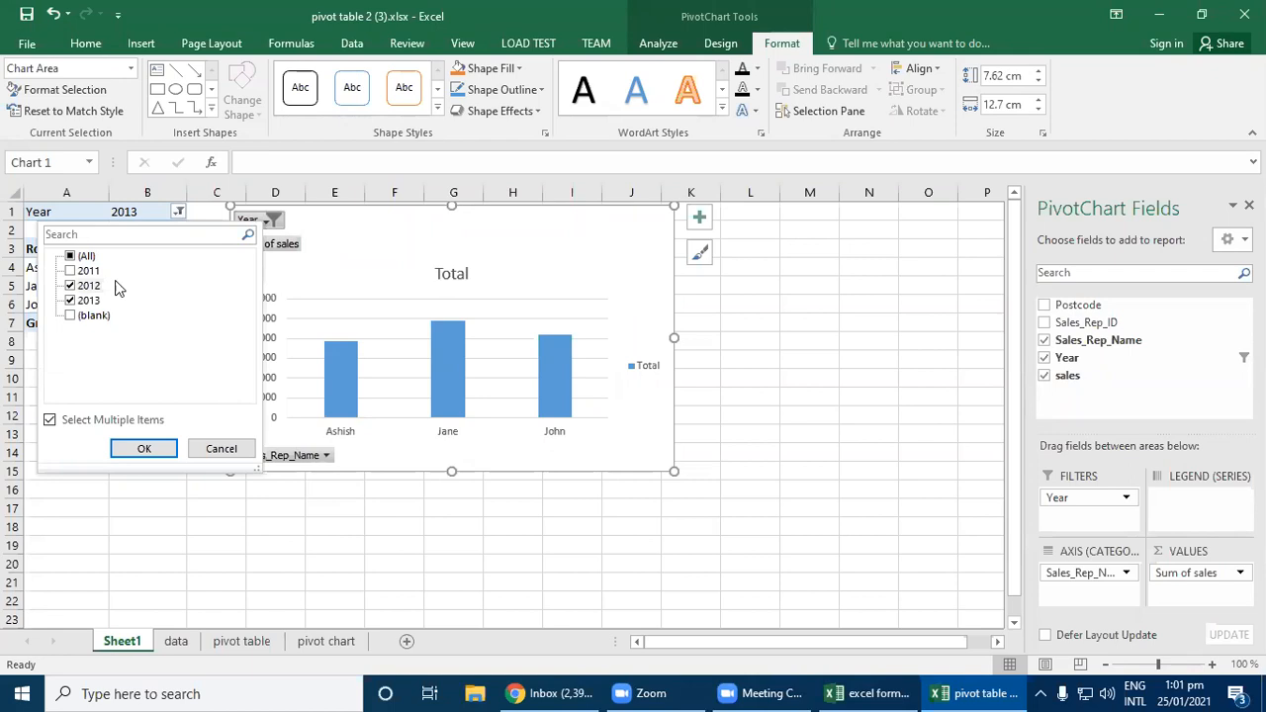
pyautogui.click(145, 448)
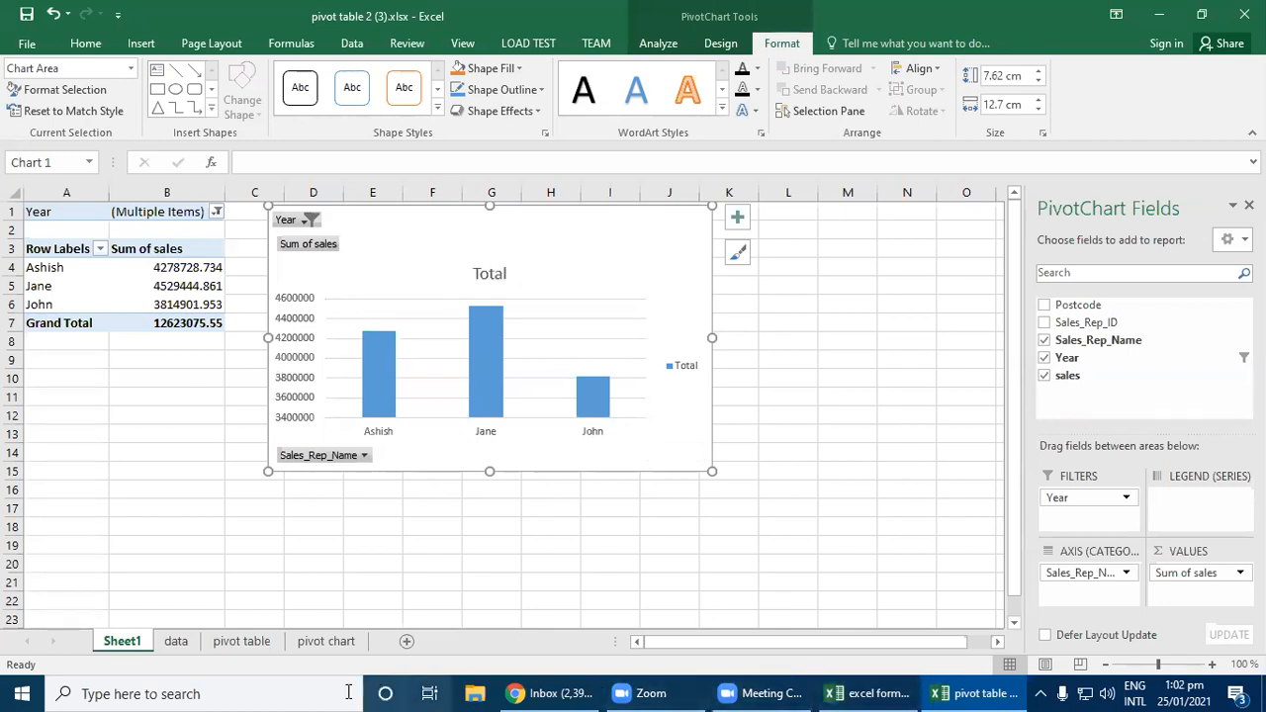
# - Find Excel through the Windows search and open its recent workbook pivot table.xls
pyautogui.click(226, 691)
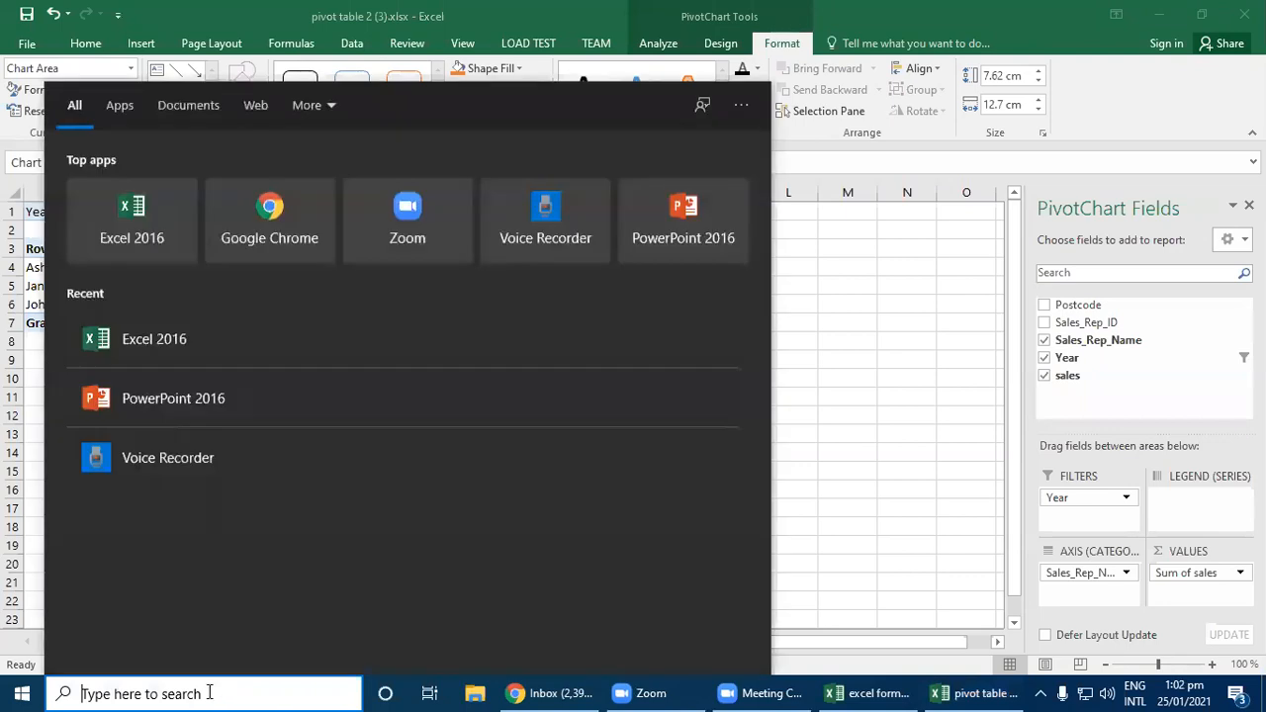
pyautogui.write('ex')
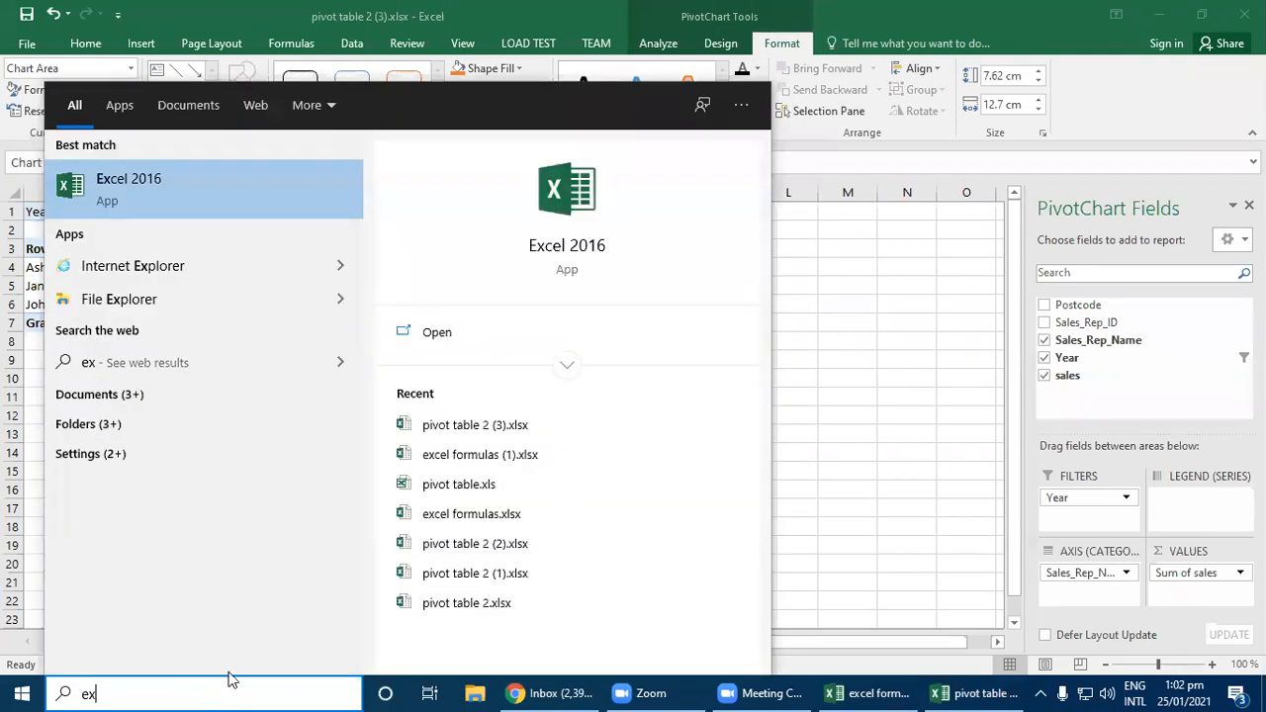
pyautogui.click(489, 495)
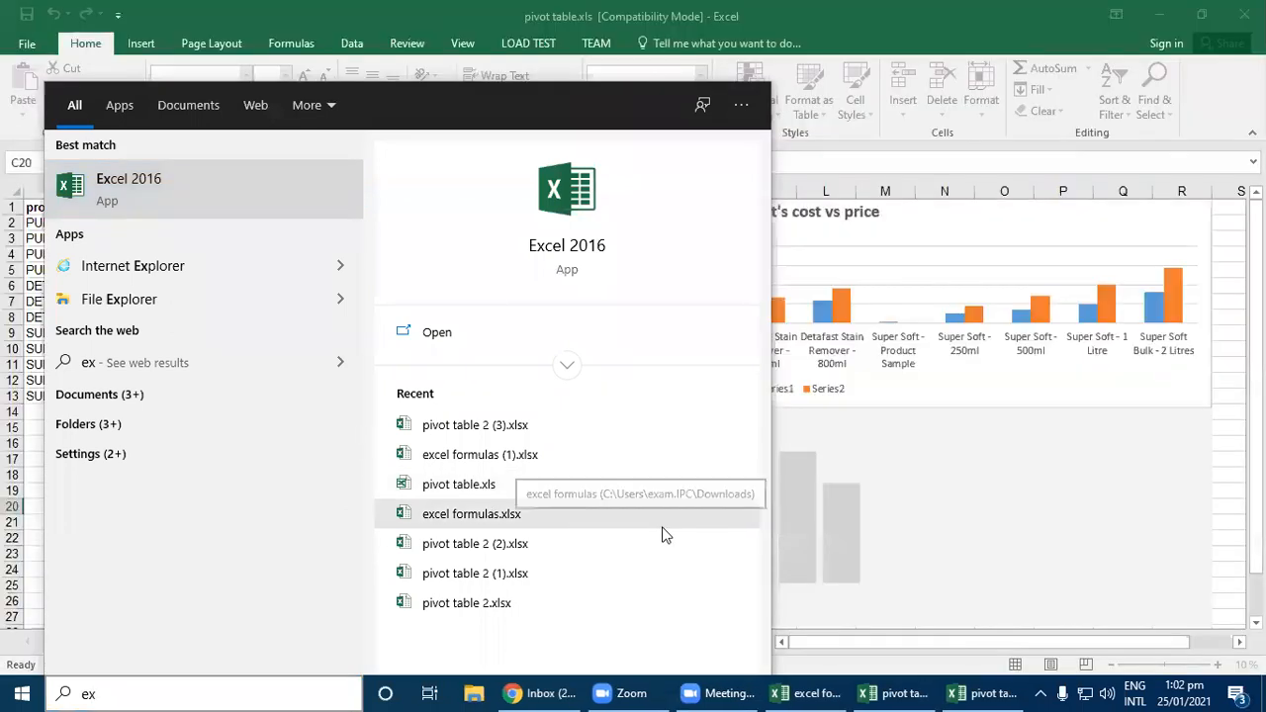
pyautogui.click(1032, 598)
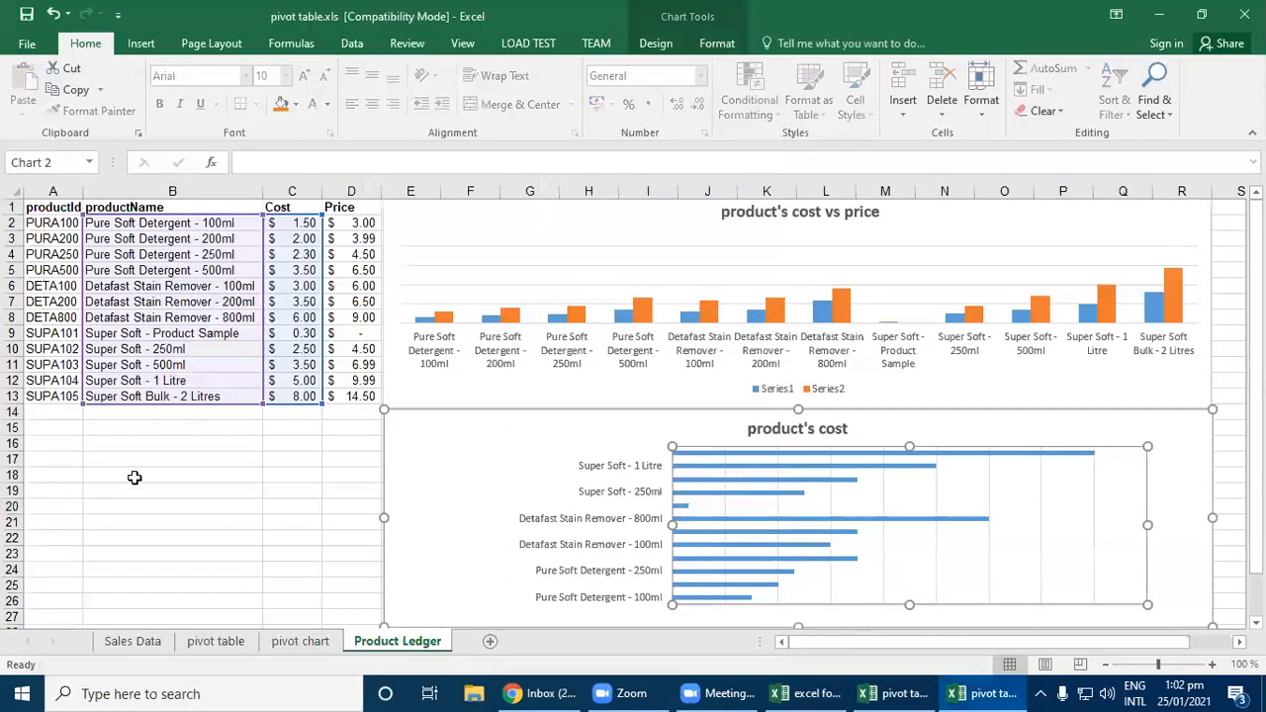
# - Turn off the header filters on the Sales Data sheet
pyautogui.click(133, 641)
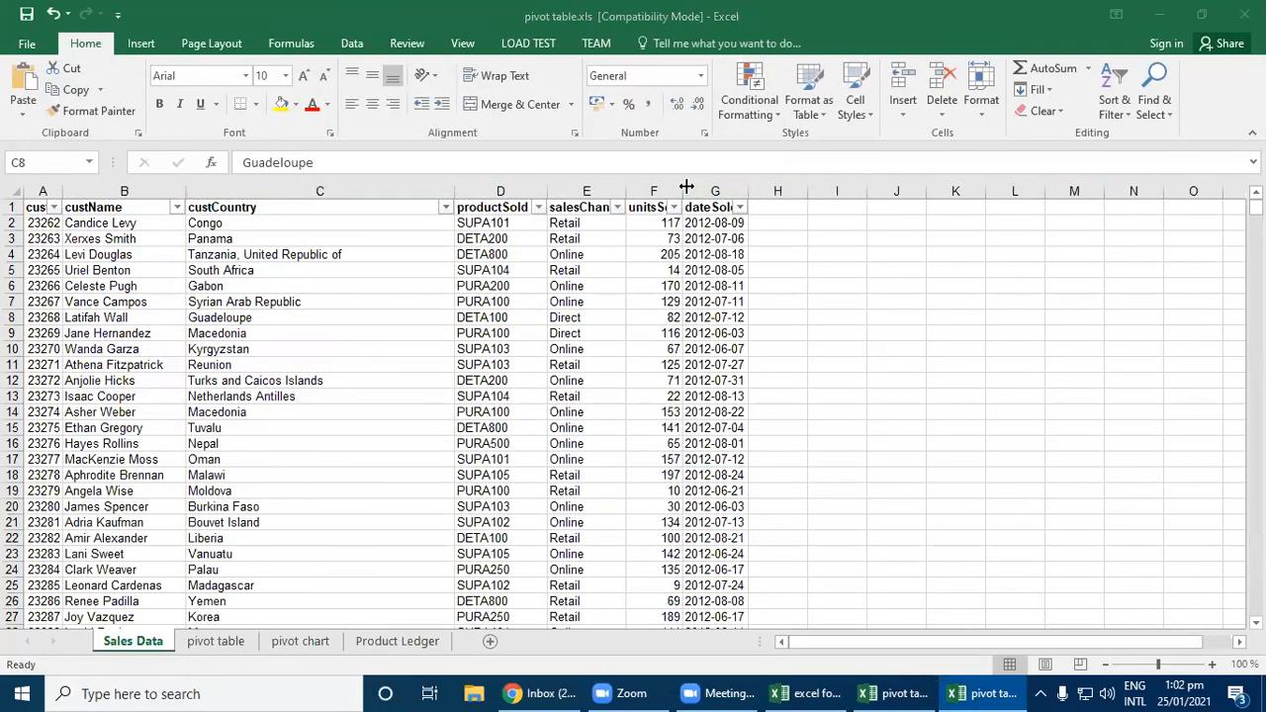
pyautogui.click(1121, 119)
pyautogui.click(1136, 208)
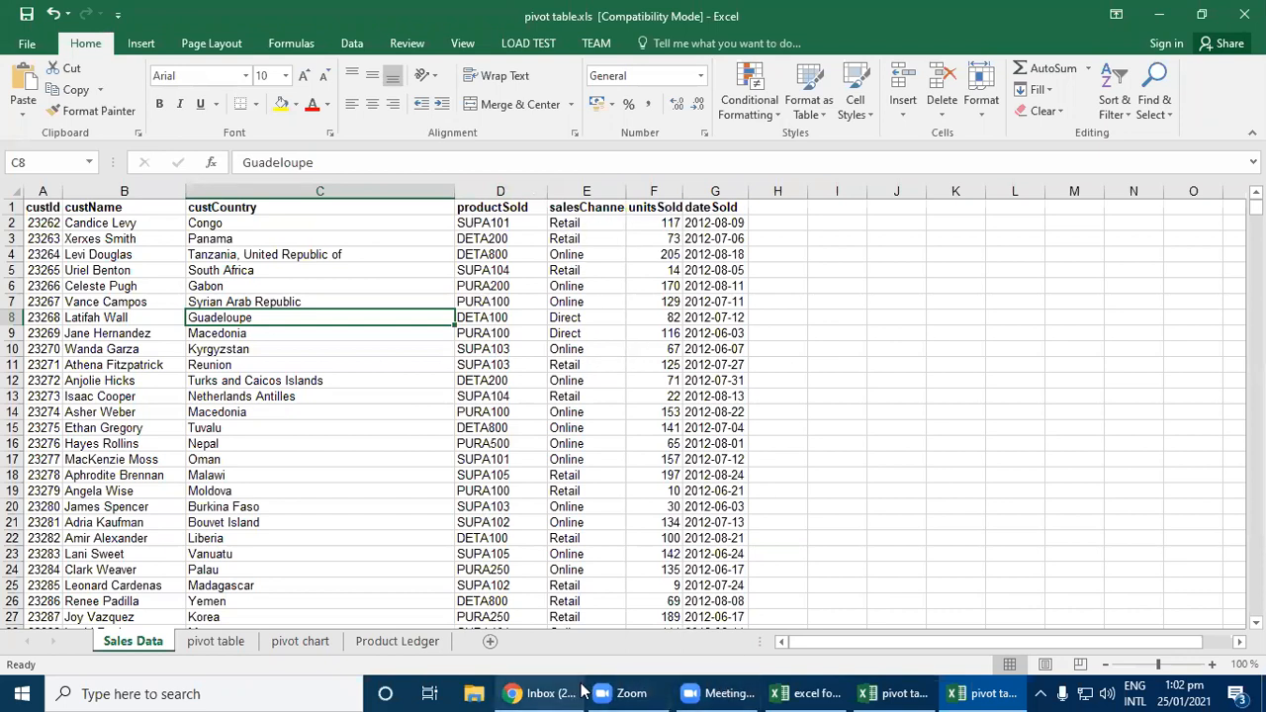
# - Create a PivotTable from columns A to G of the Sales Data sheet, placed on a new worksheet
pyautogui.moveTo(608, 689)
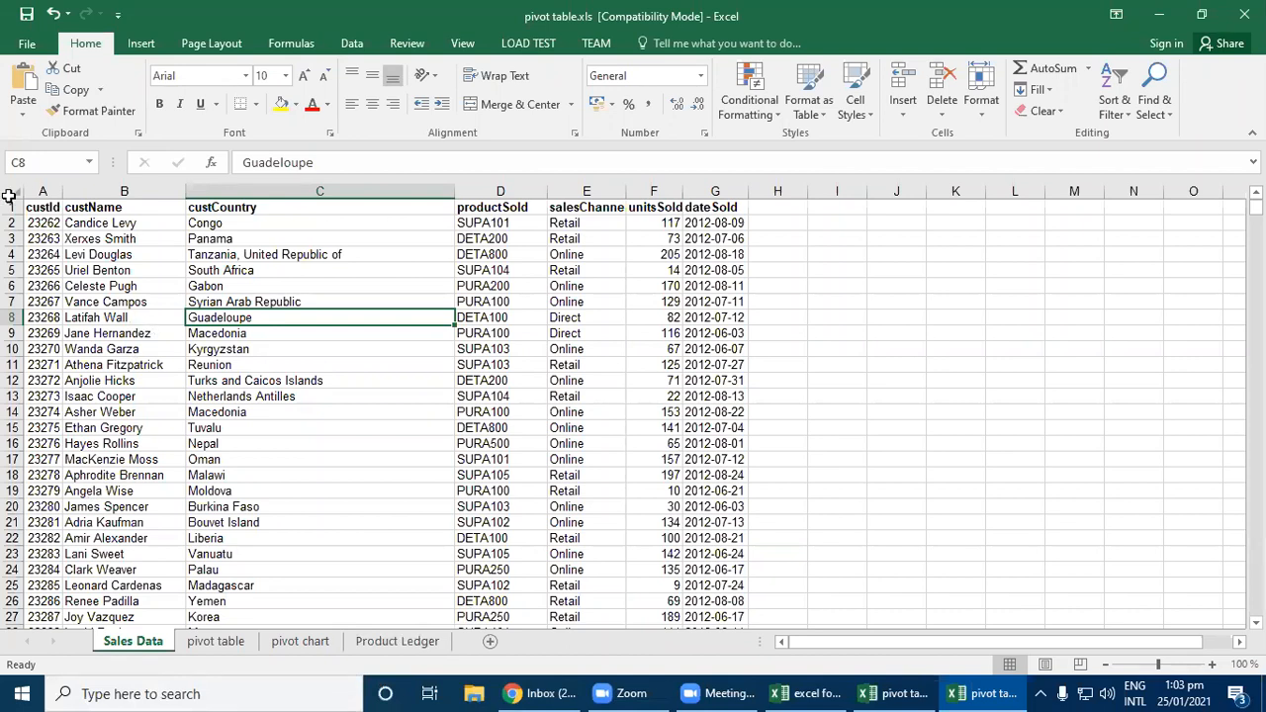
pyautogui.moveTo(35, 185); pyautogui.dragTo(697, 220)
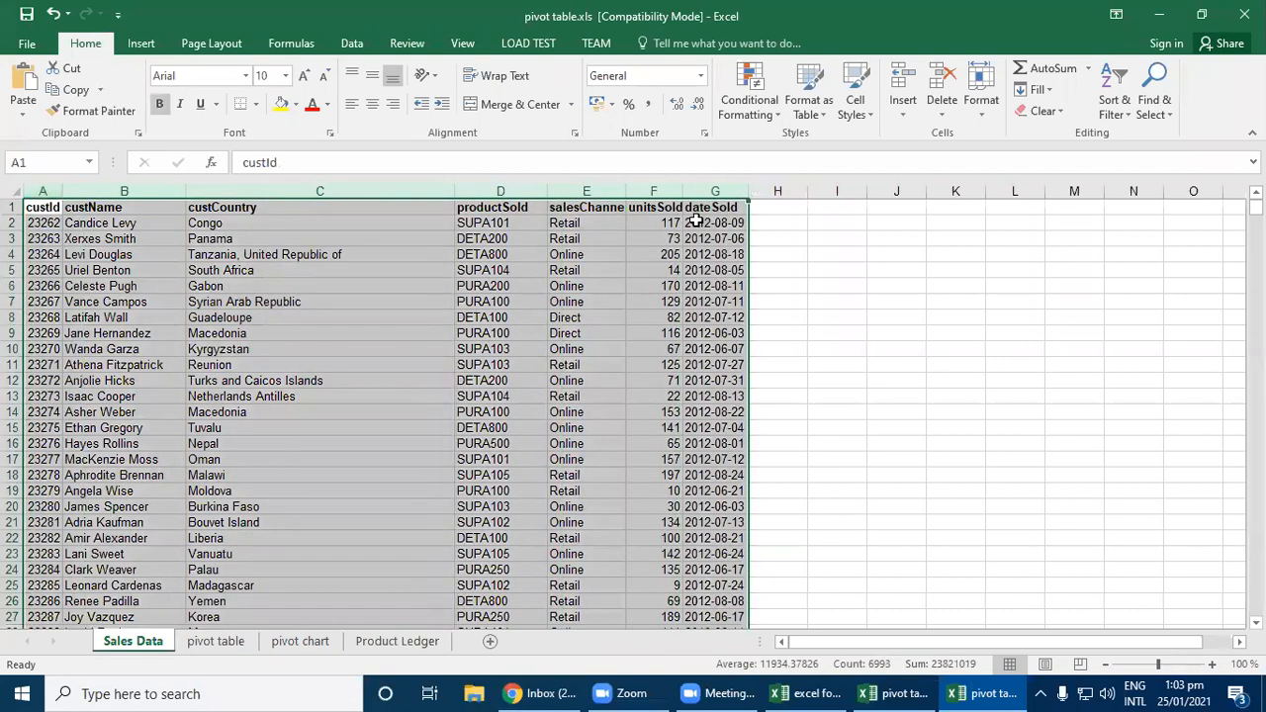
pyautogui.click(141, 44)
pyautogui.click(25, 87)
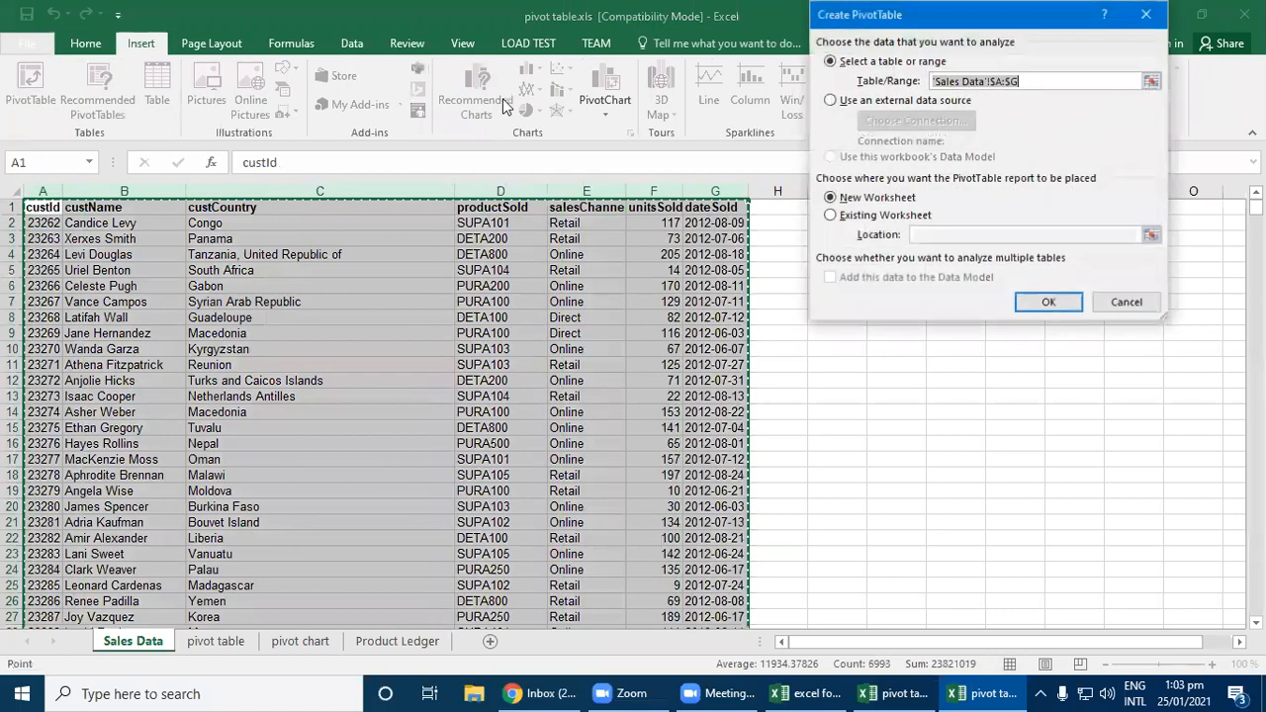
pyautogui.click(1041, 302)
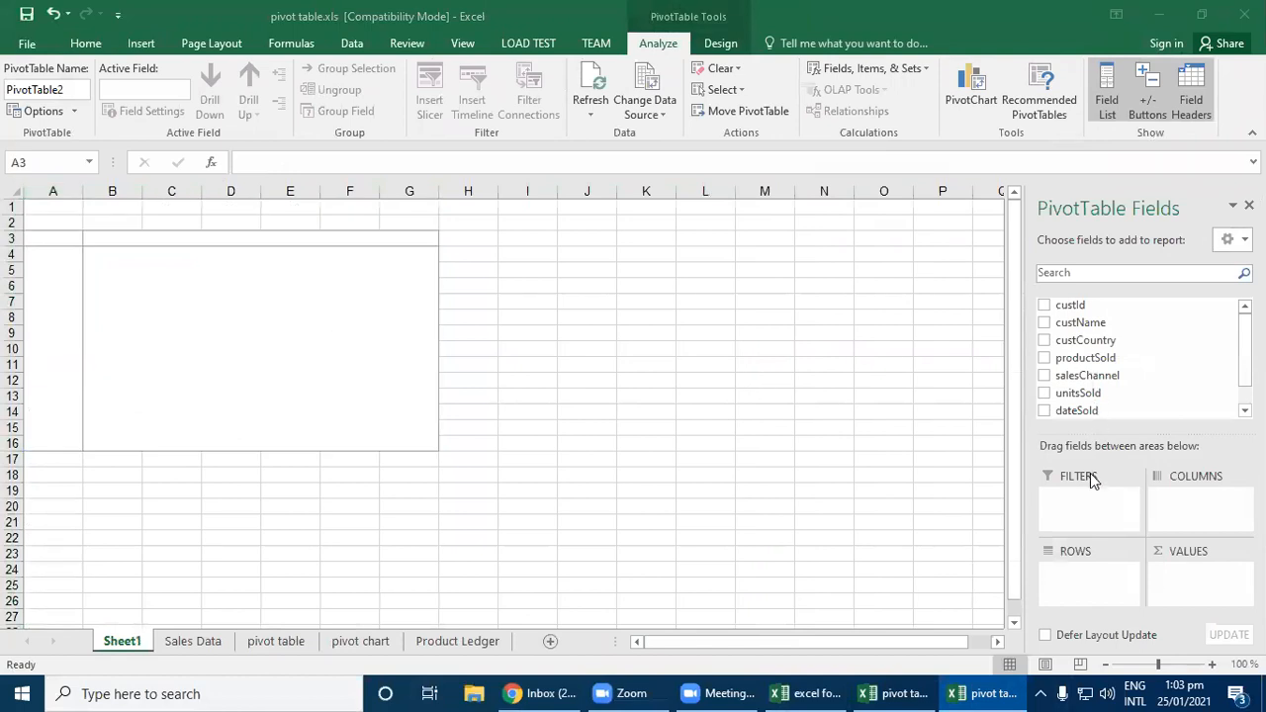
# - Add custName to the new PivotTable's rows and unitsSold to its values
pyautogui.click(1097, 584)
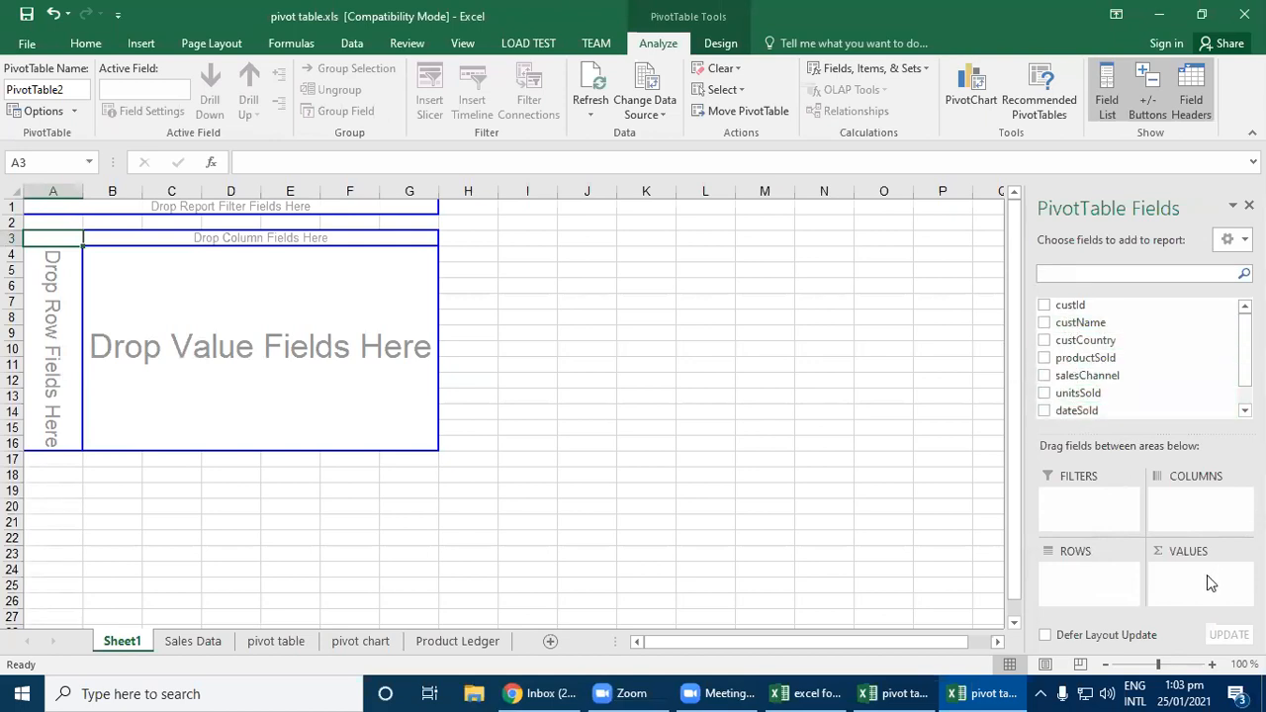
pyautogui.moveTo(1070, 323); pyautogui.dragTo(1088, 580)
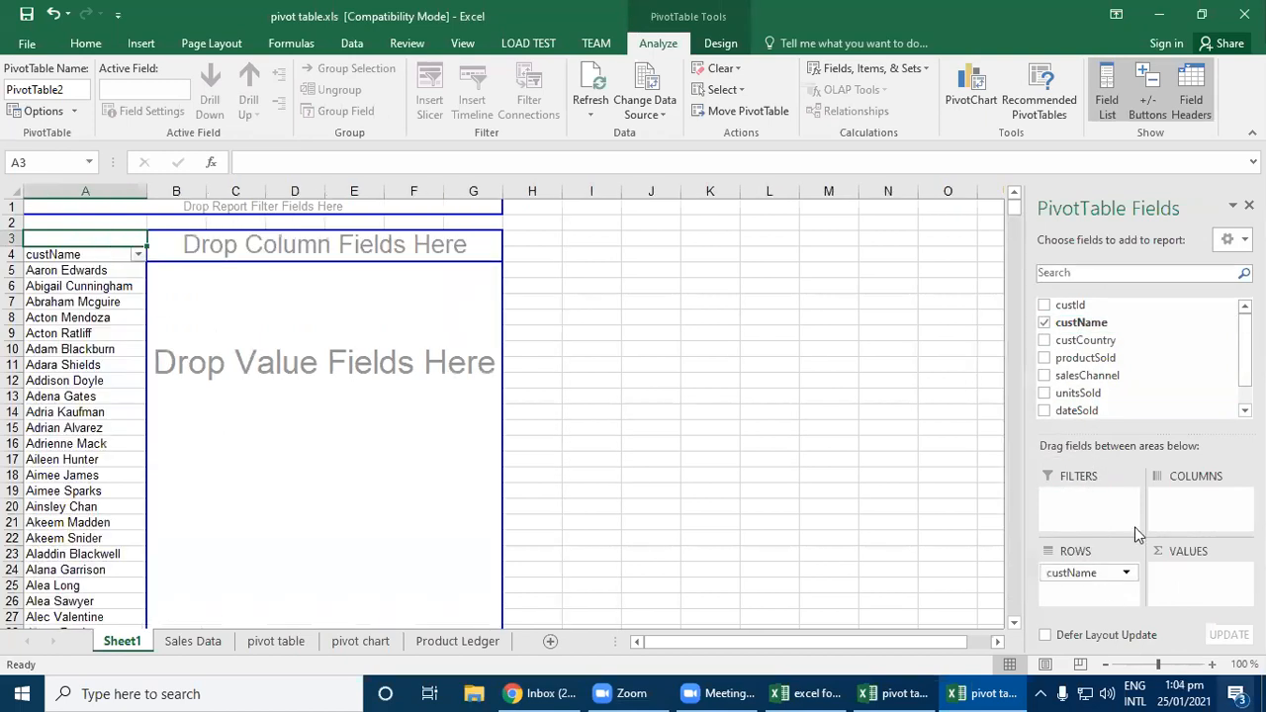
pyautogui.moveTo(1098, 394); pyautogui.dragTo(1199, 579)
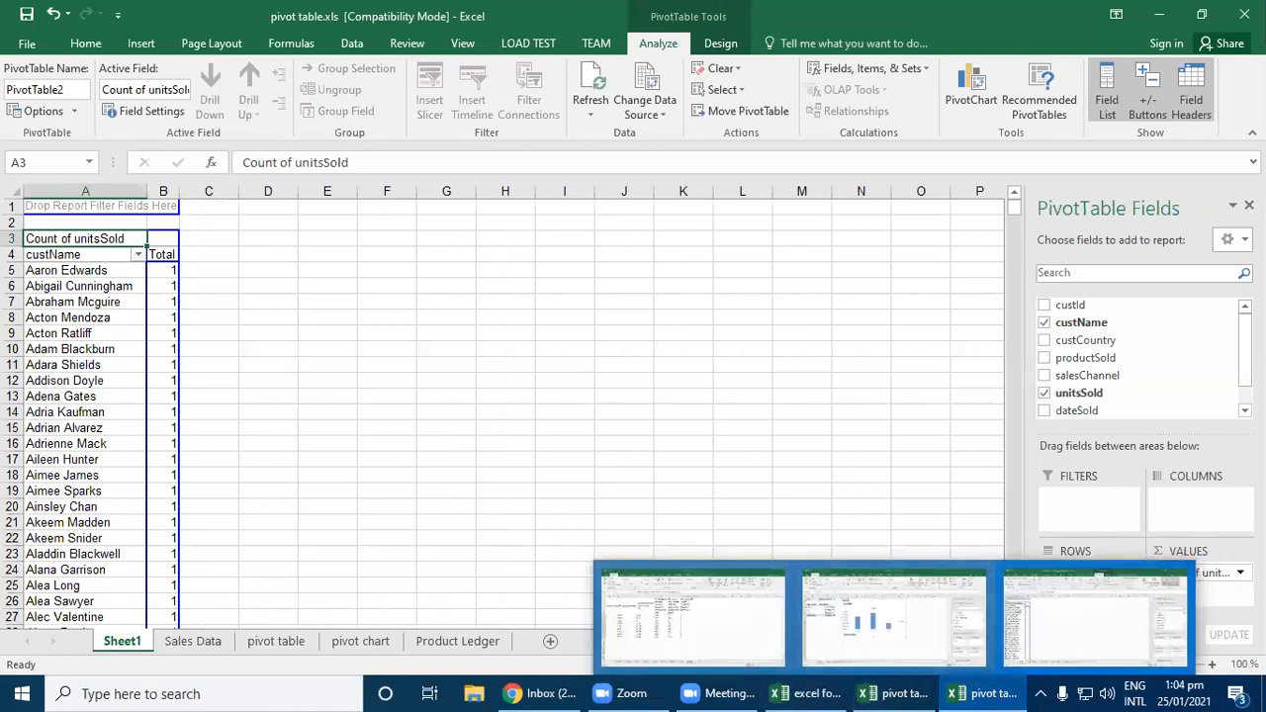
# - Change the unitsSold value field to be summarized by Sum
pyautogui.click(1199, 573)
pyautogui.click(1208, 560)
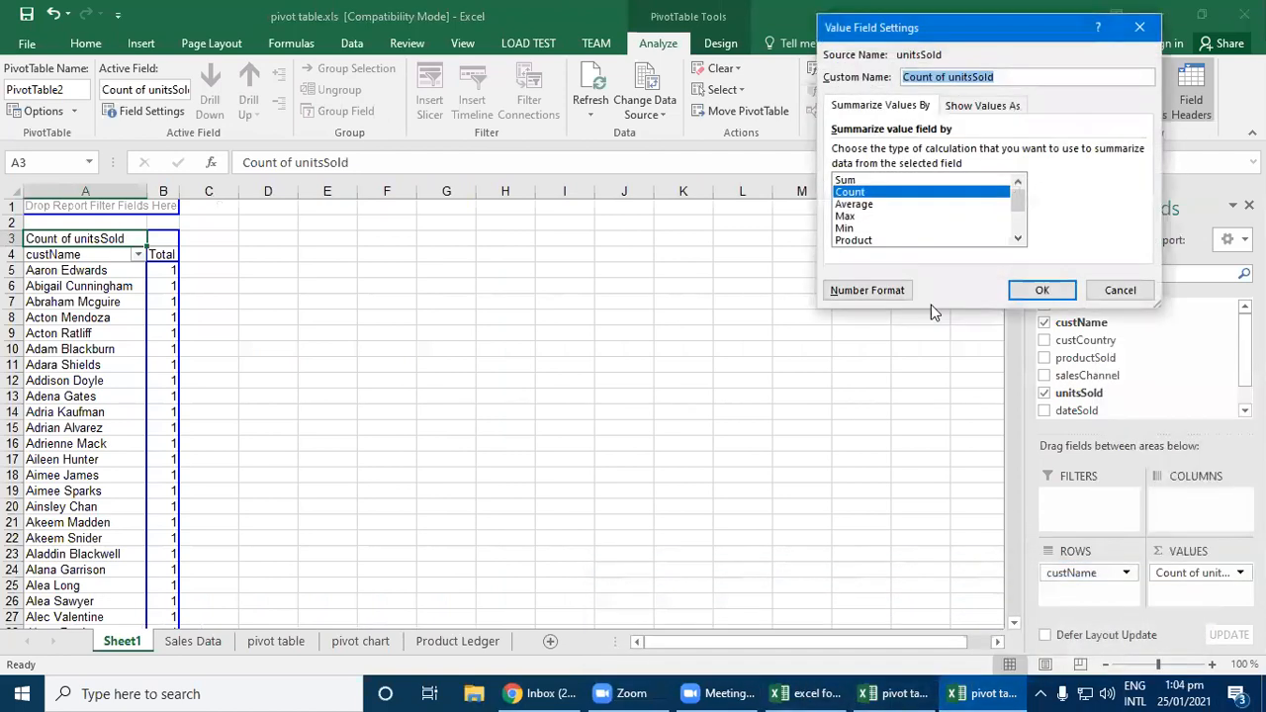
pyautogui.click(905, 182)
pyautogui.click(1042, 290)
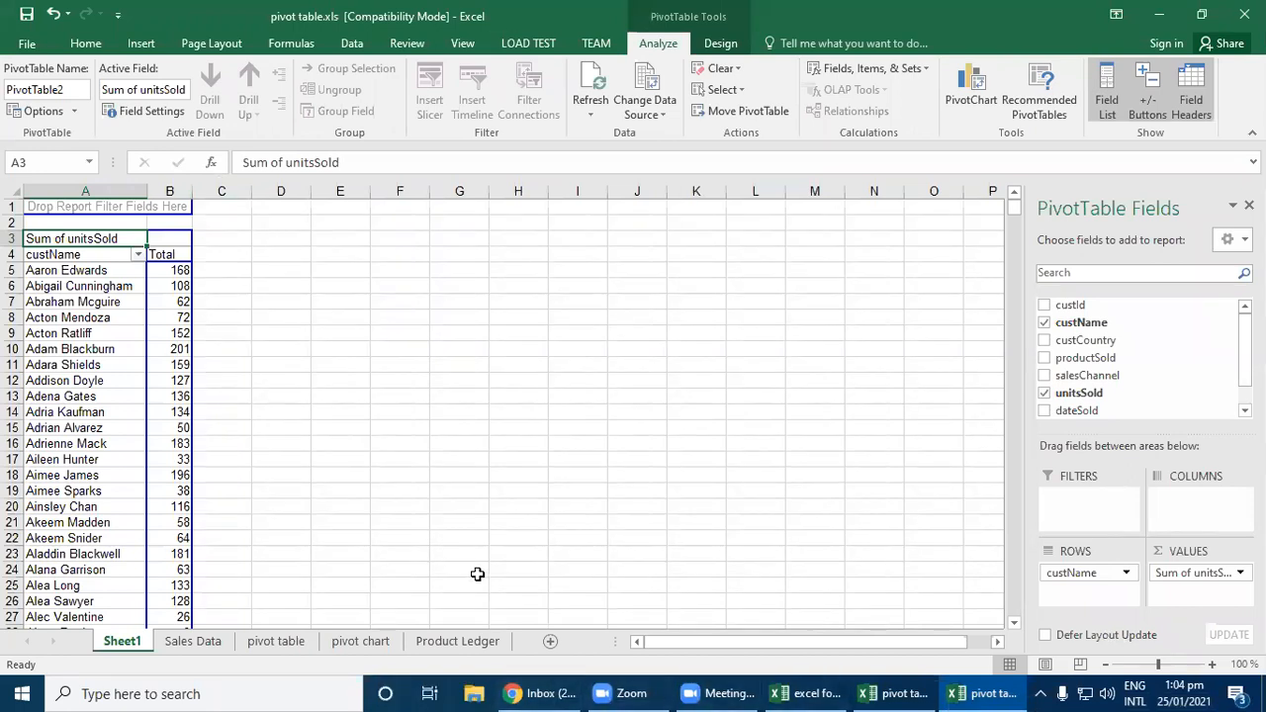
# - Add salesChannel as the report filter and limit it to Direct and Online, excluding Retail and blank
pyautogui.moveTo(1088, 376); pyautogui.dragTo(1078, 518)
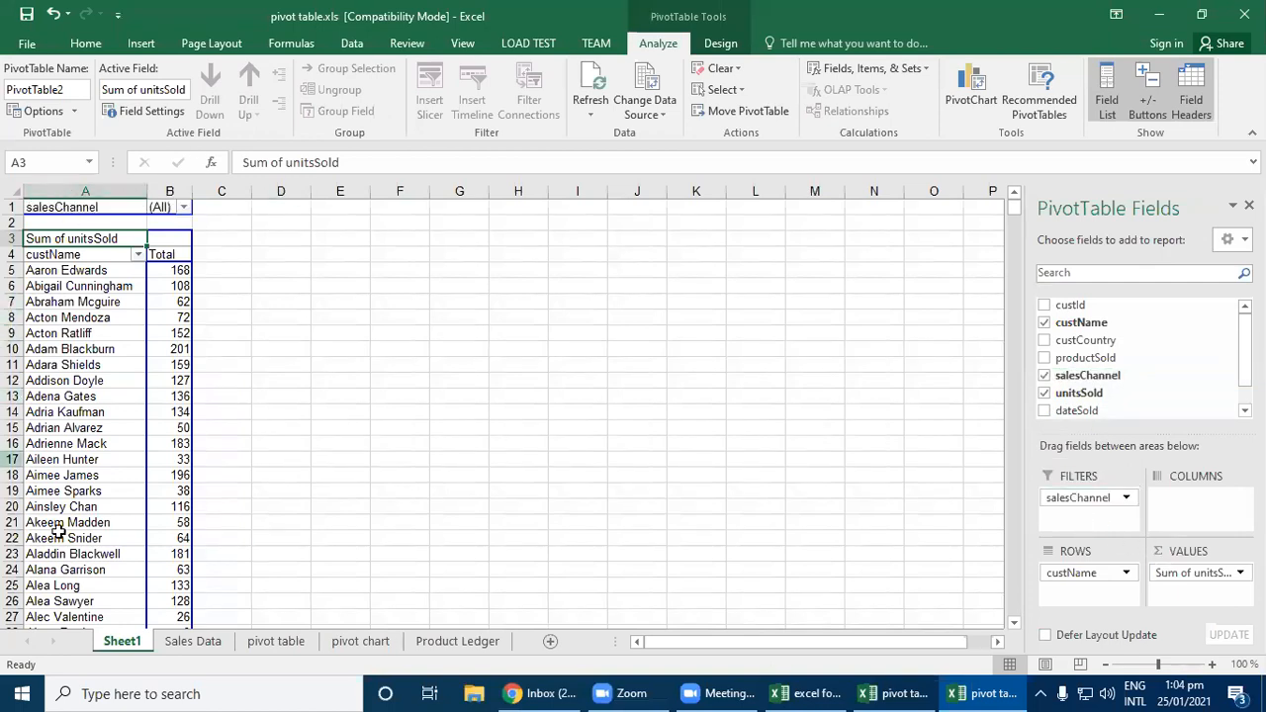
pyautogui.click(183, 207)
pyautogui.click(12, 414)
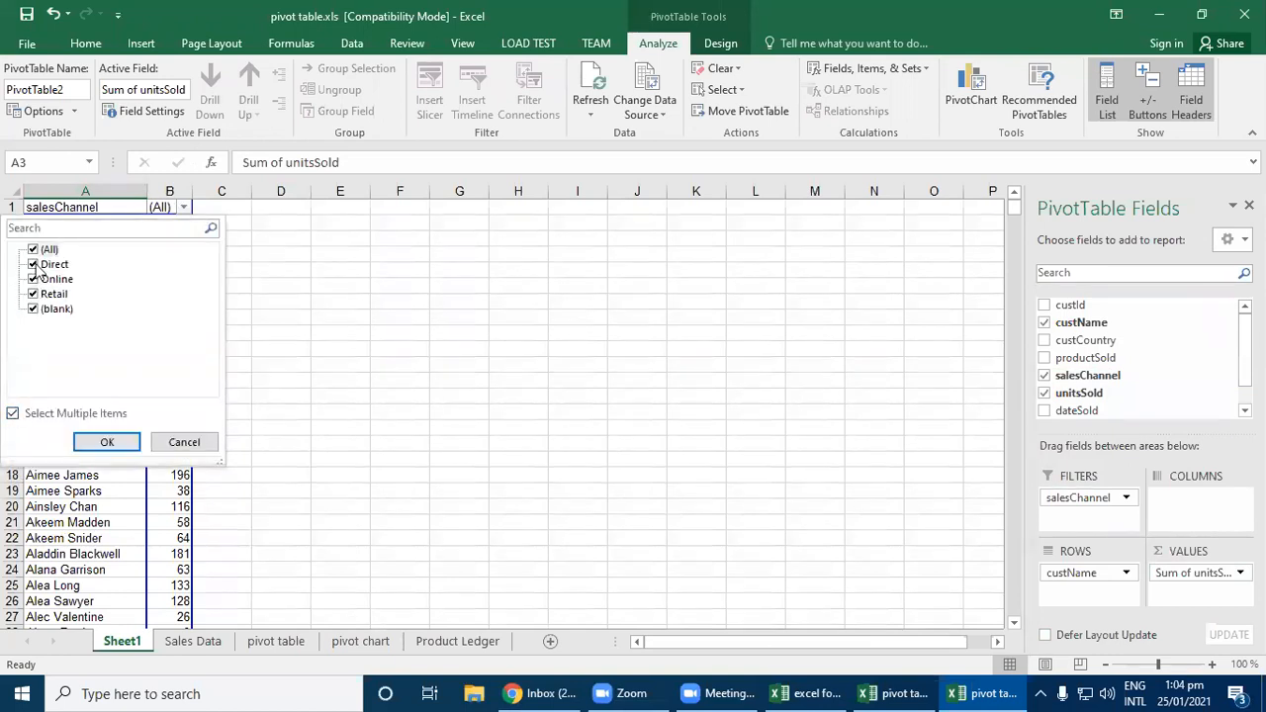
pyautogui.click(35, 294)
pyautogui.click(36, 309)
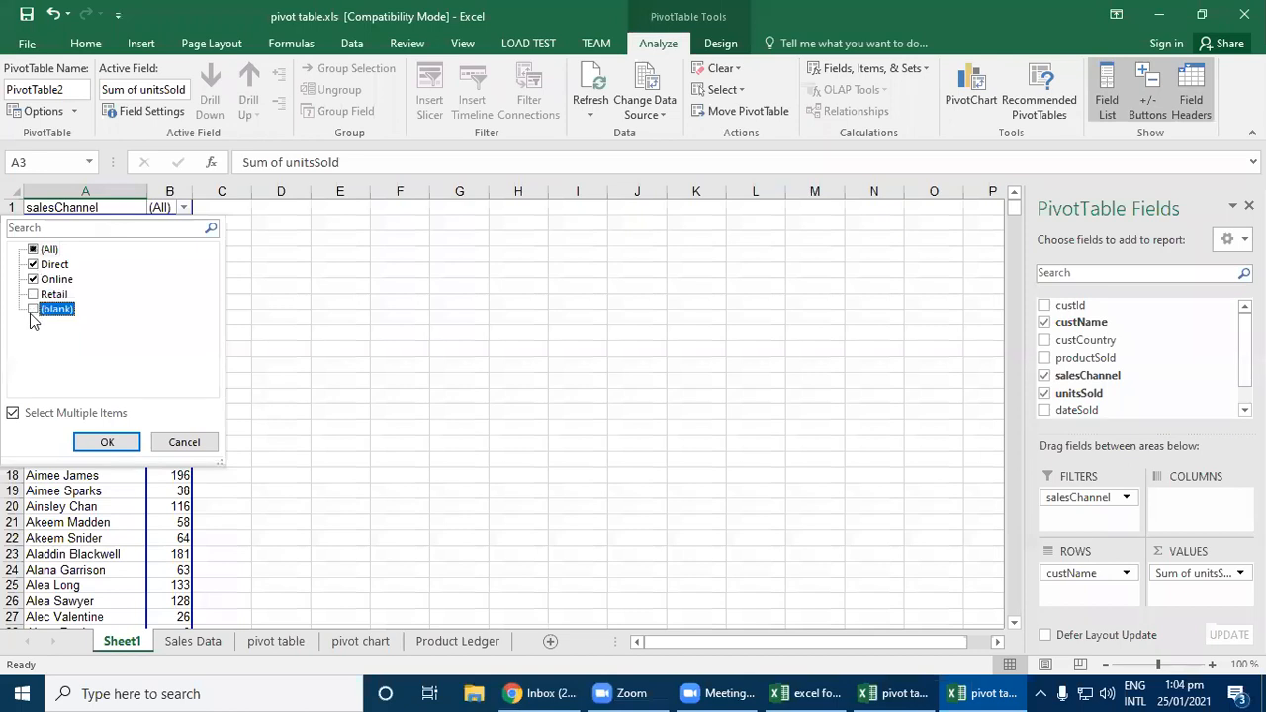
pyautogui.click(95, 443)
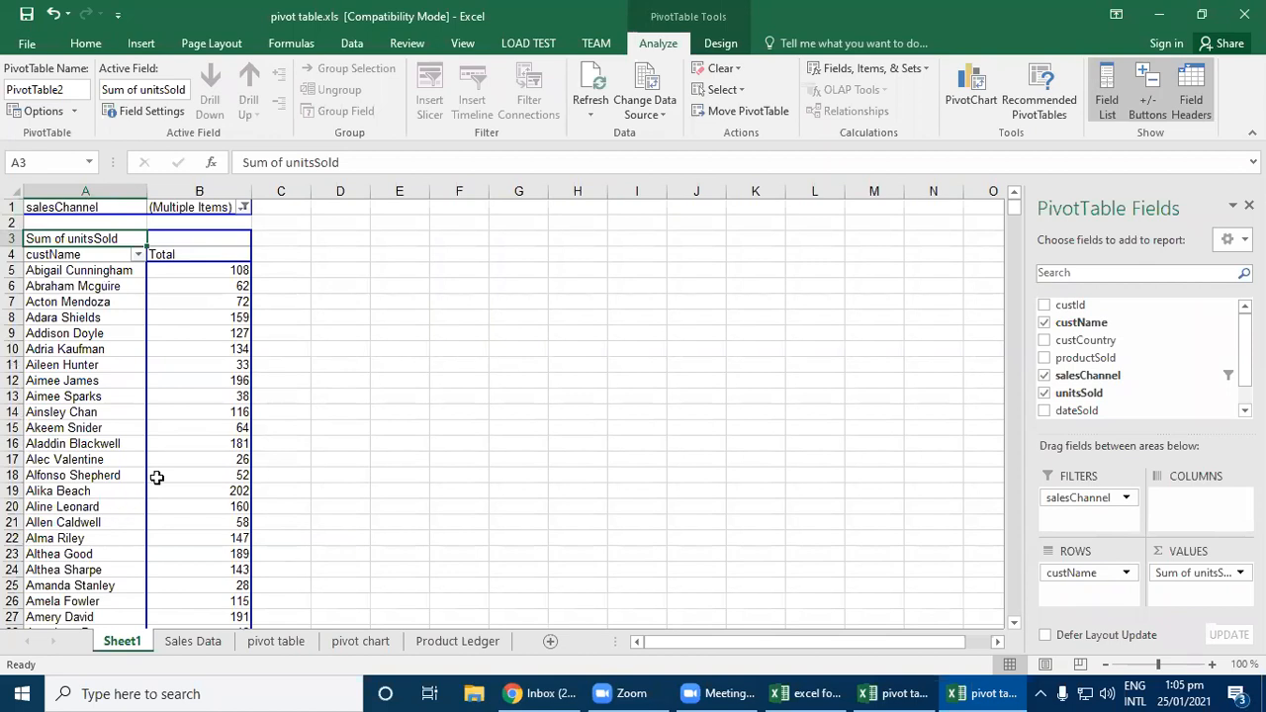
# - Insert a Clustered Column PivotChart of the units sold per customer
pyautogui.moveTo(156, 477)
pyautogui.click(970, 89)
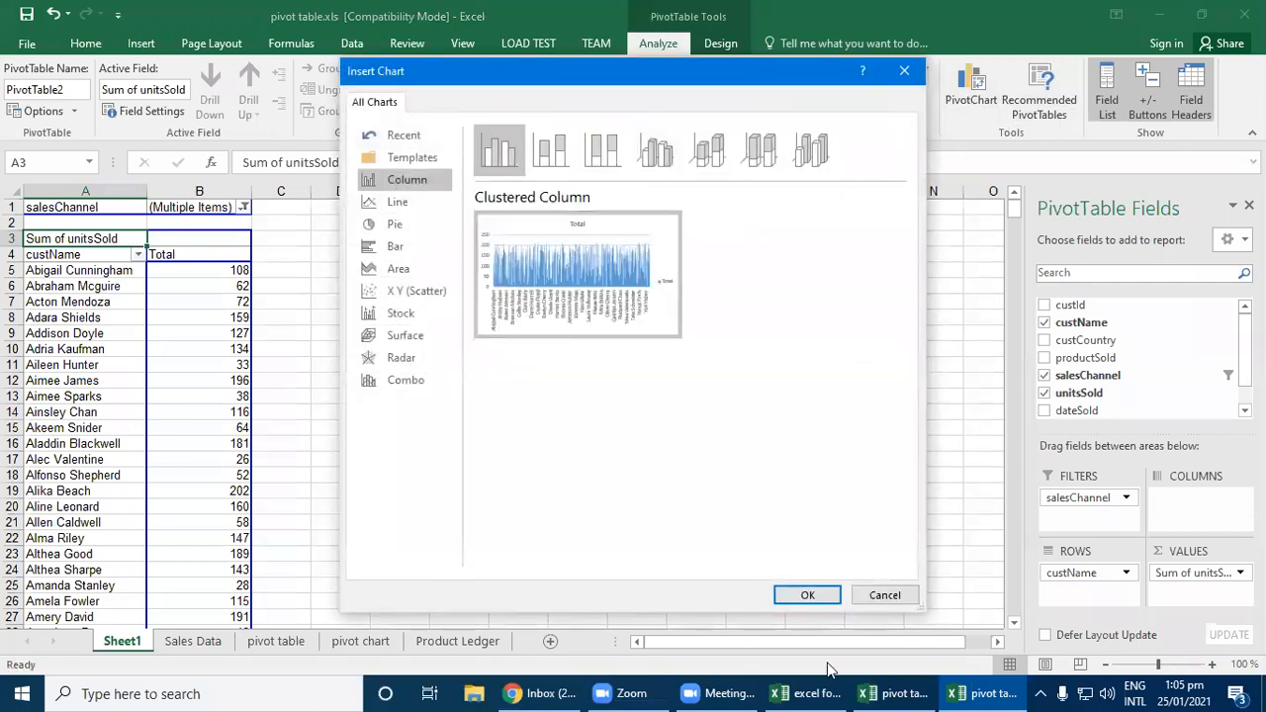
pyautogui.click(805, 595)
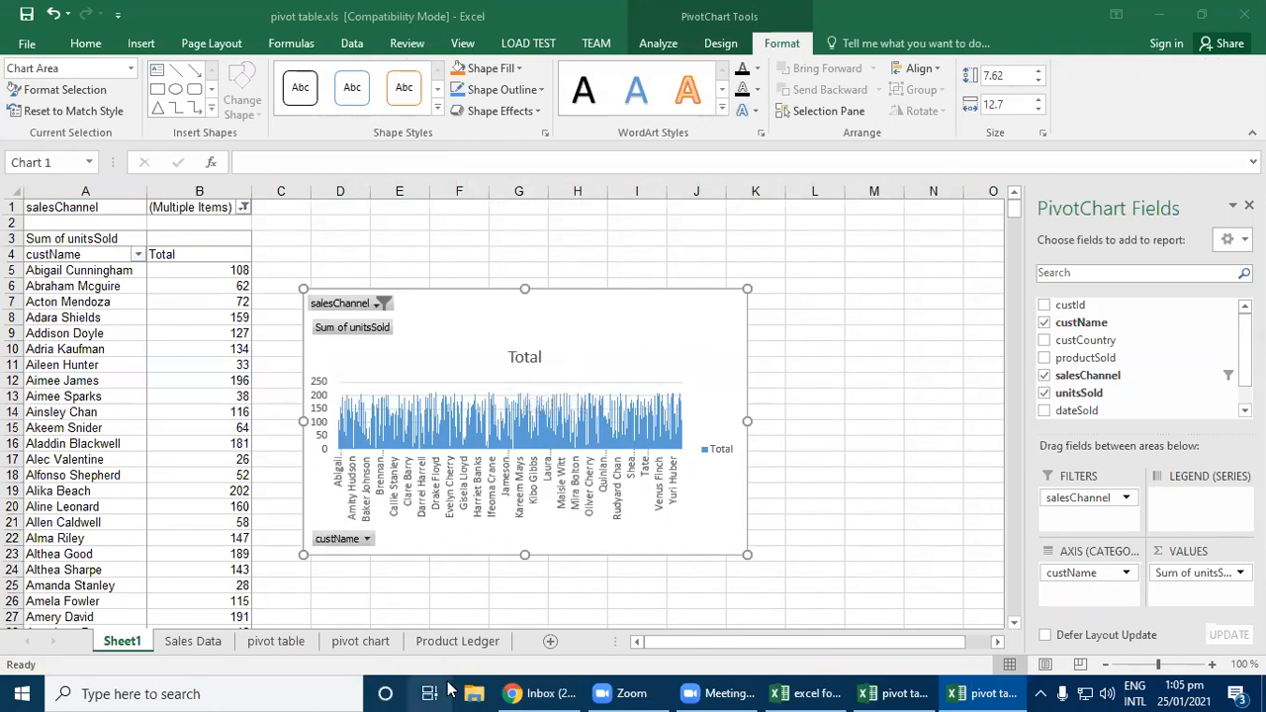
# - Reopen the recent workbook pivot table.xls in Excel through the Windows search
pyautogui.click(435, 641)
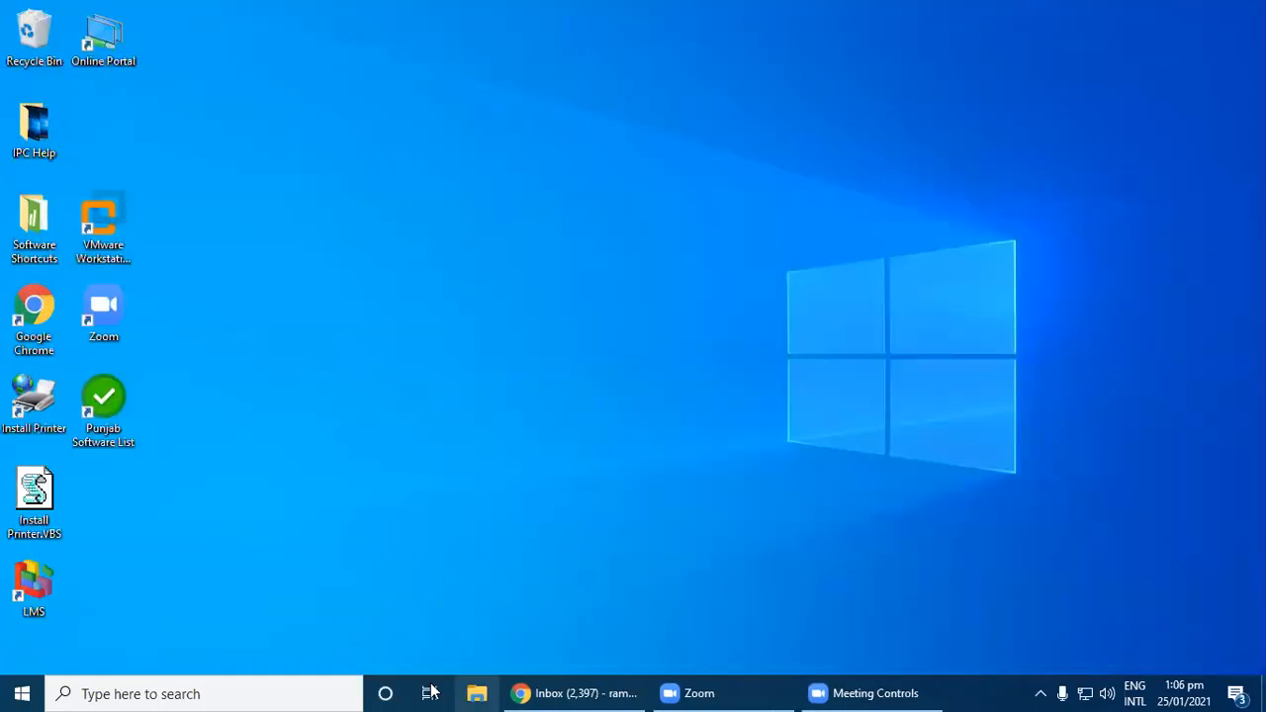
pyautogui.click(216, 692)
pyautogui.write('ex')
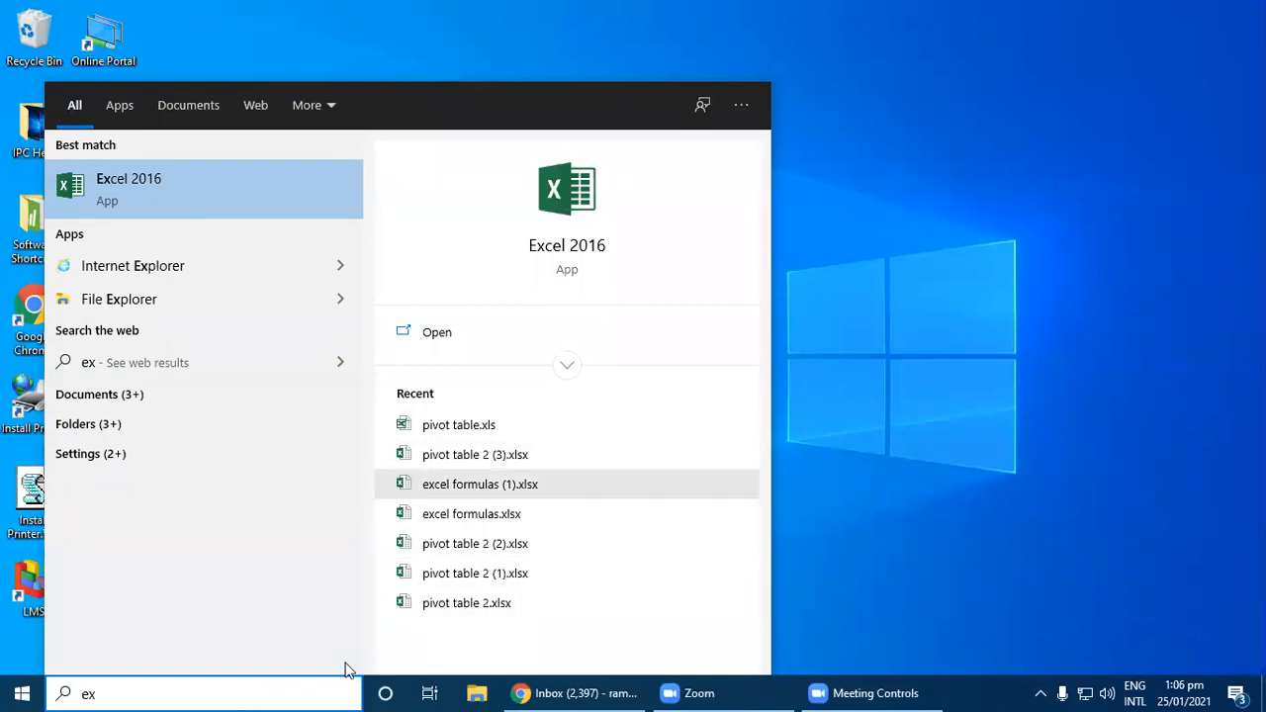
pyautogui.click(459, 426)
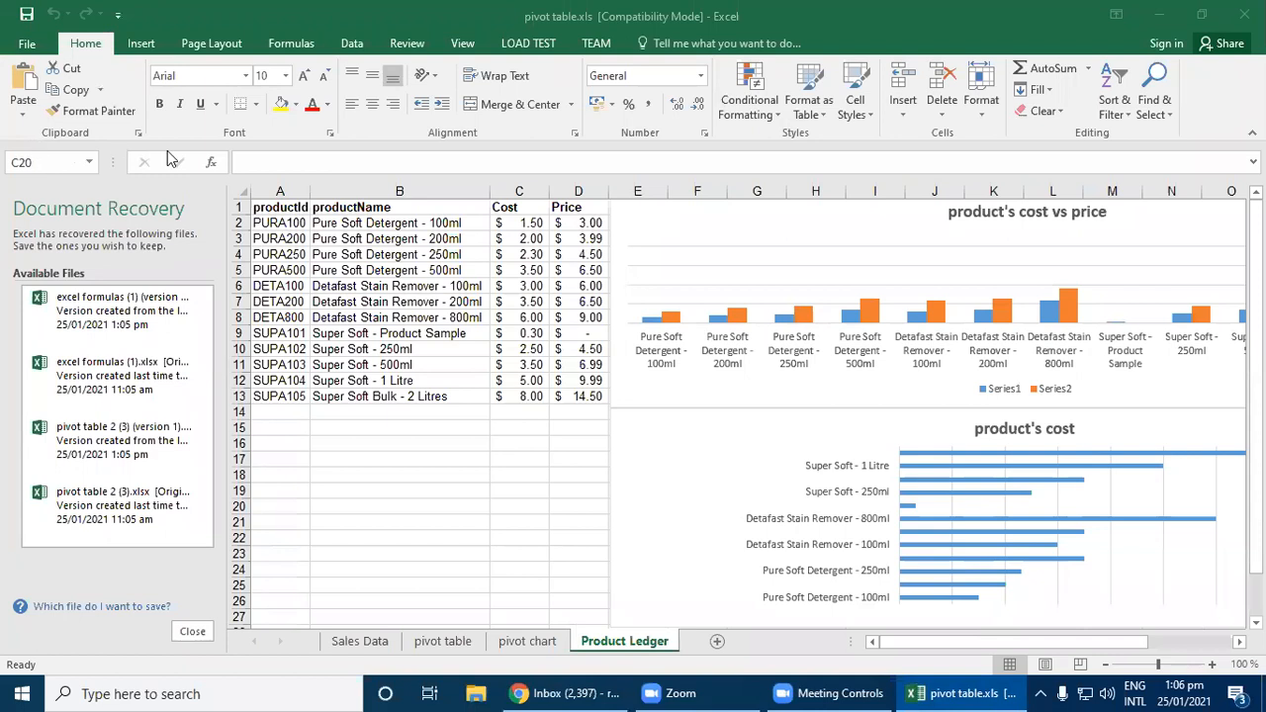
# - Insert a stacked column chart from columns A to D of the Product Ledger sheet, then return to the Sales Data sheet
pyautogui.click(279, 191)
pyautogui.moveTo(279, 191); pyautogui.dragTo(581, 191)
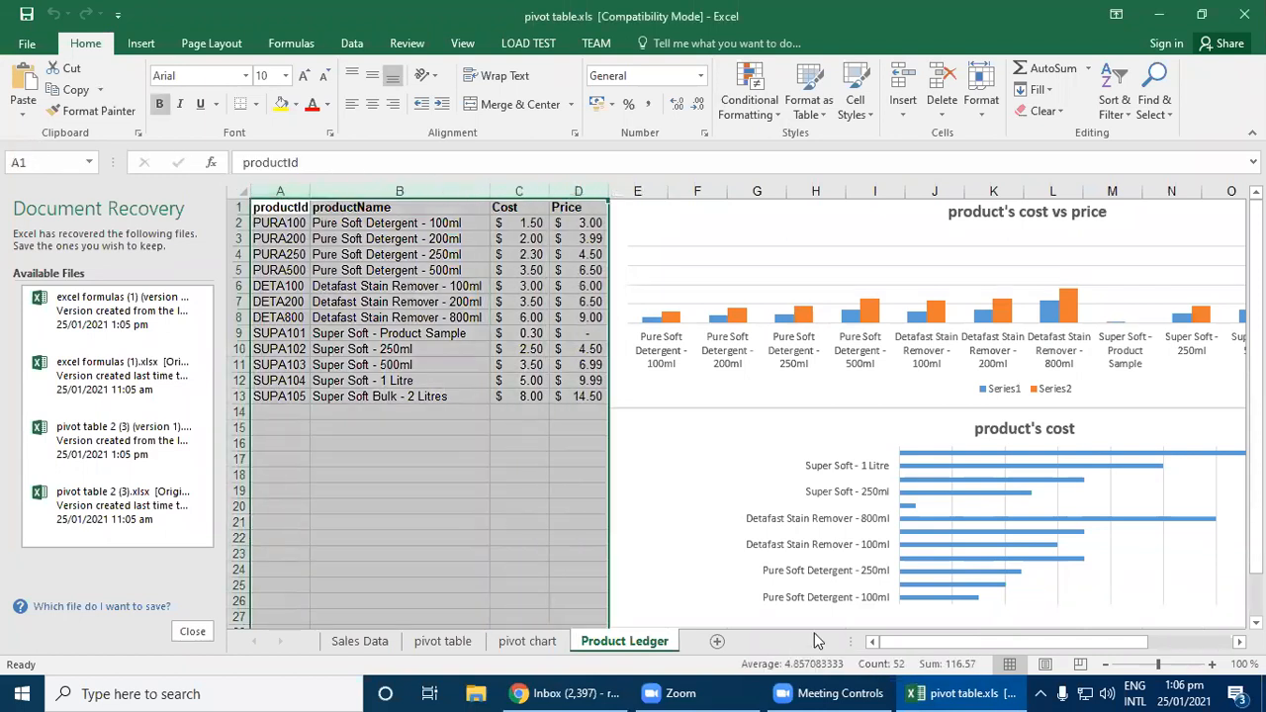
pyautogui.click(137, 44)
pyautogui.click(476, 94)
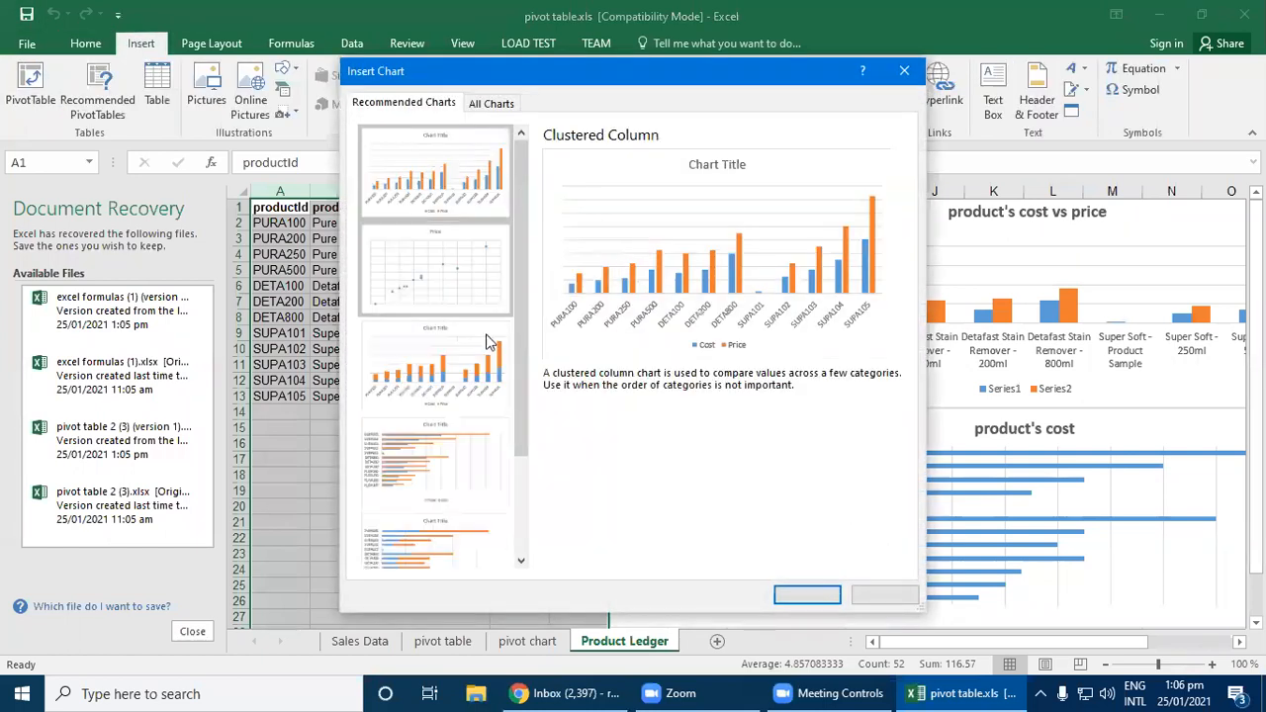
pyautogui.click(467, 297)
pyautogui.click(450, 359)
pyautogui.click(458, 455)
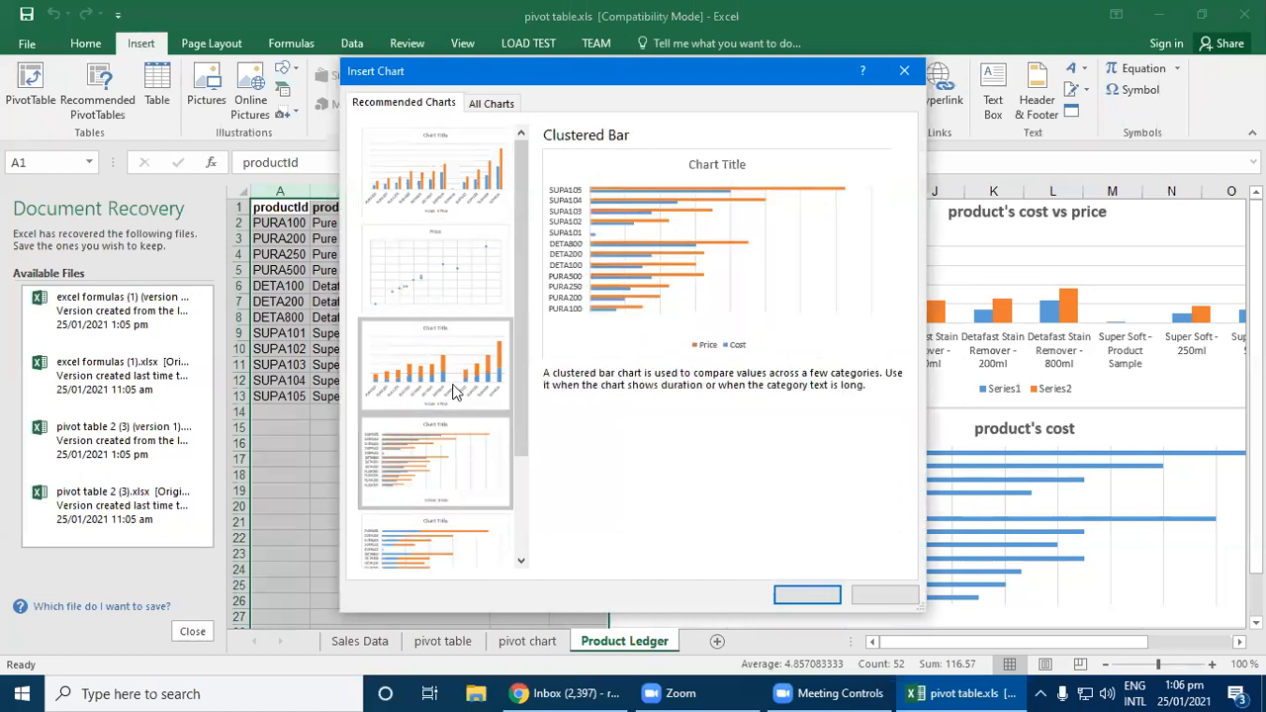
pyautogui.click(452, 385)
pyautogui.click(785, 595)
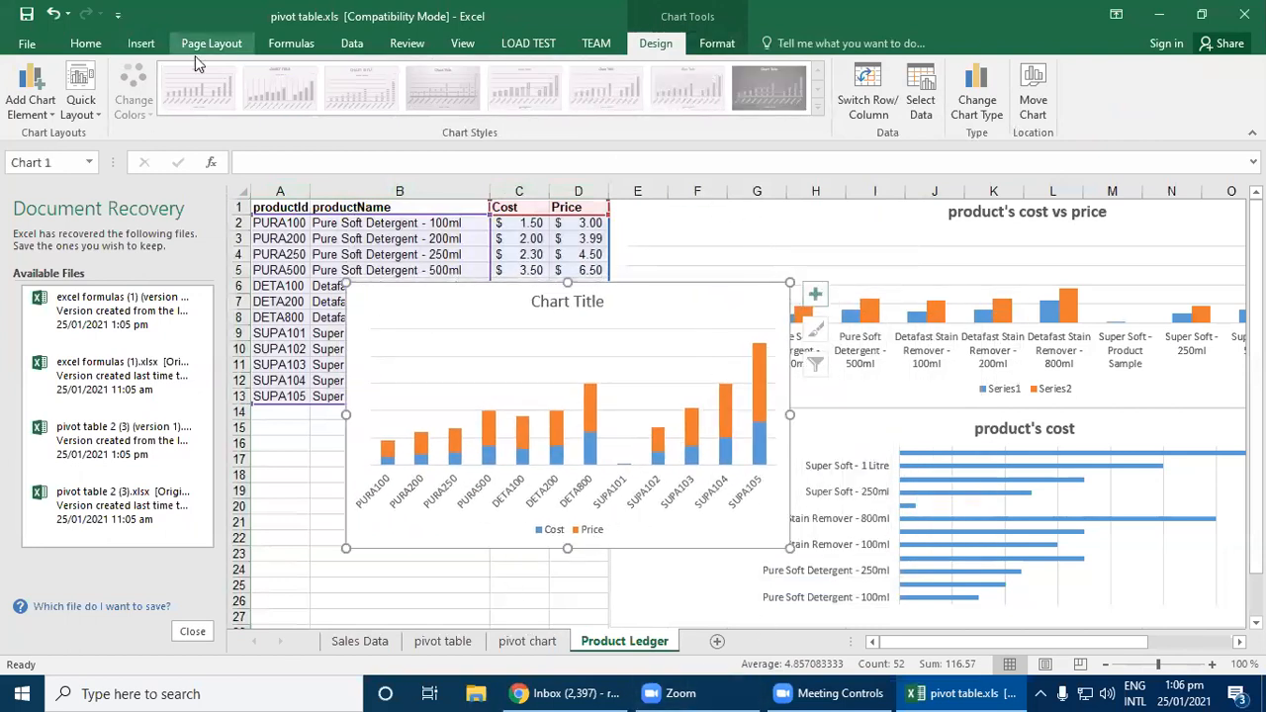
pyautogui.click(366, 641)
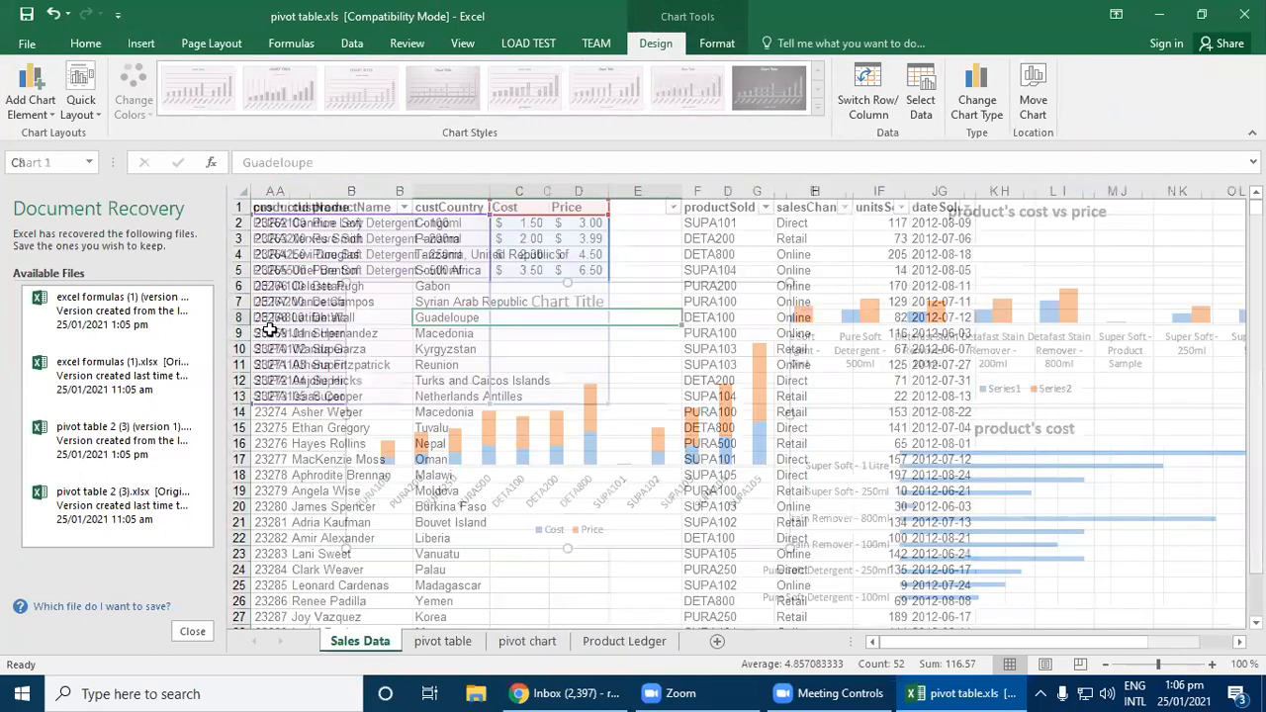
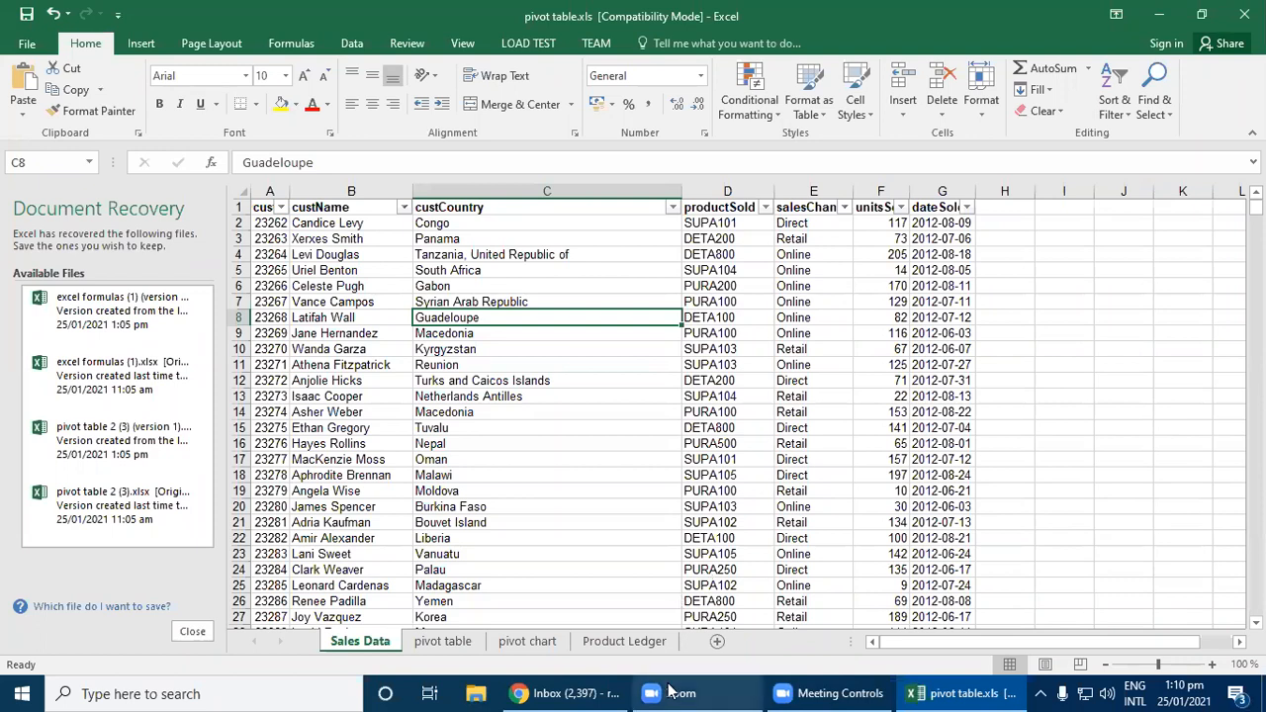
# - Switch to Gmail in Chrome and search the mail for a student's name and their suggested contact address
pyautogui.click(554, 694)
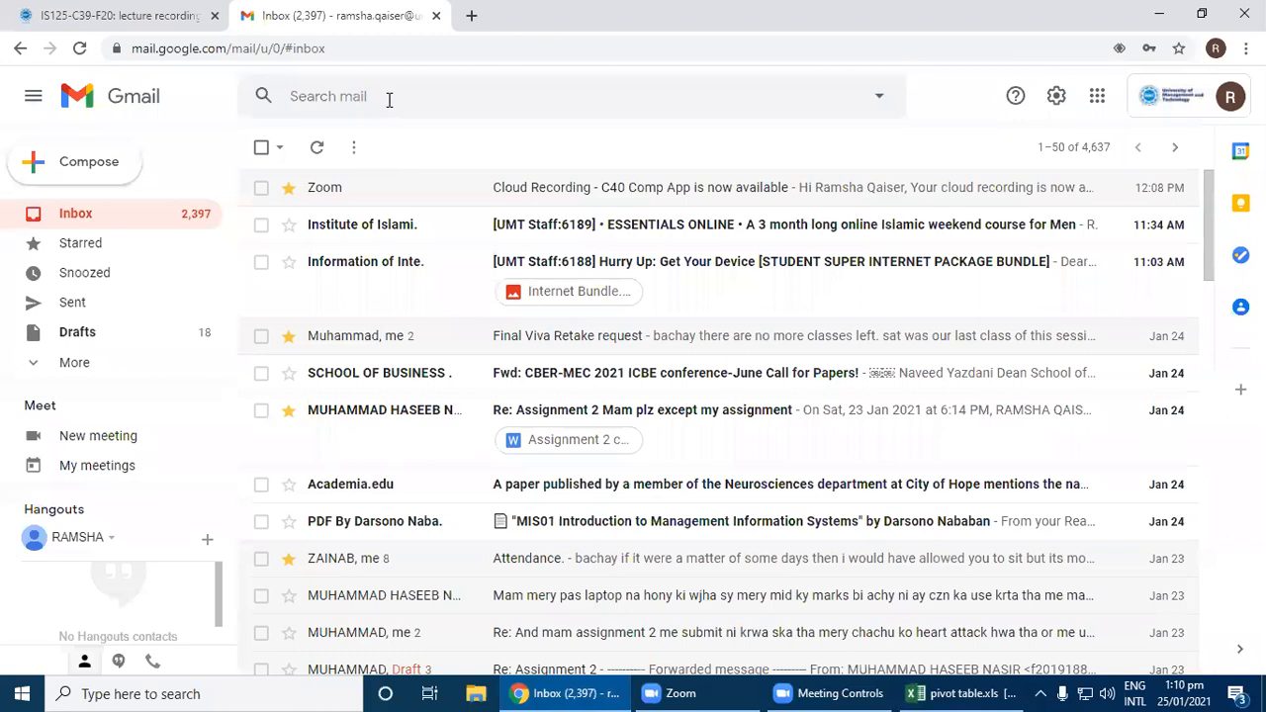
pyautogui.click(387, 99)
pyautogui.write('nizamullah')
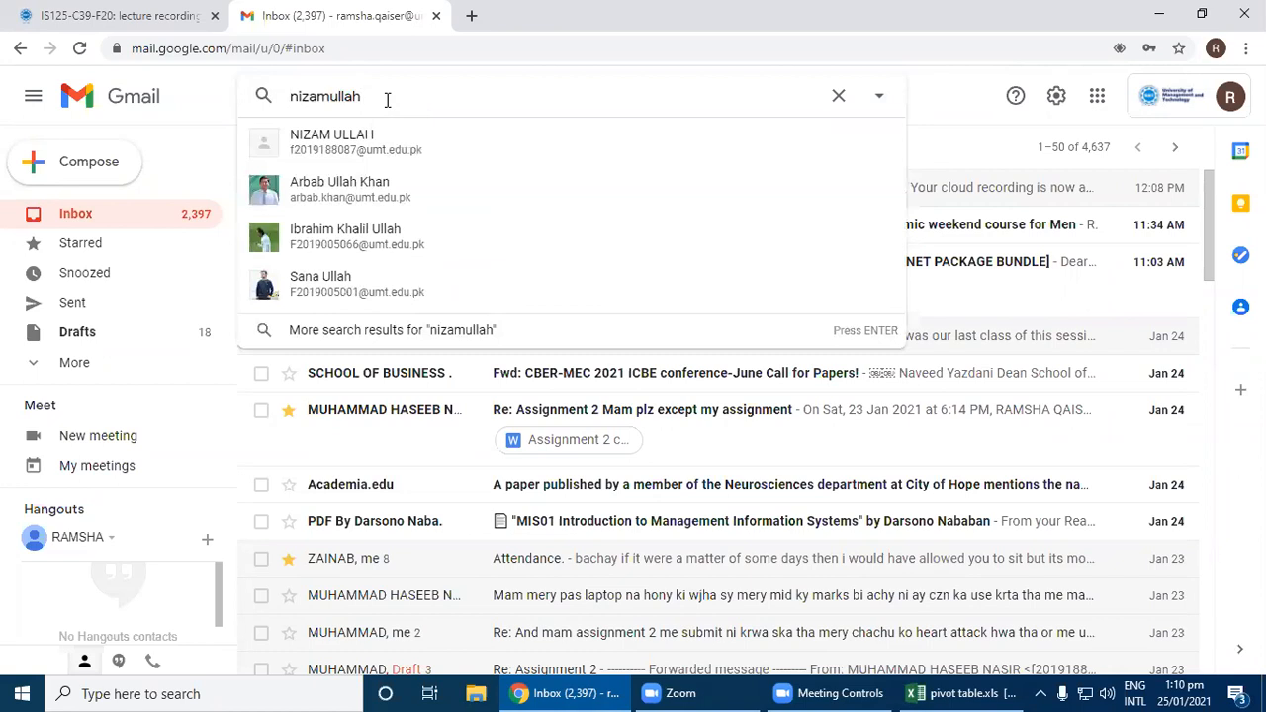
pyautogui.press('Return')
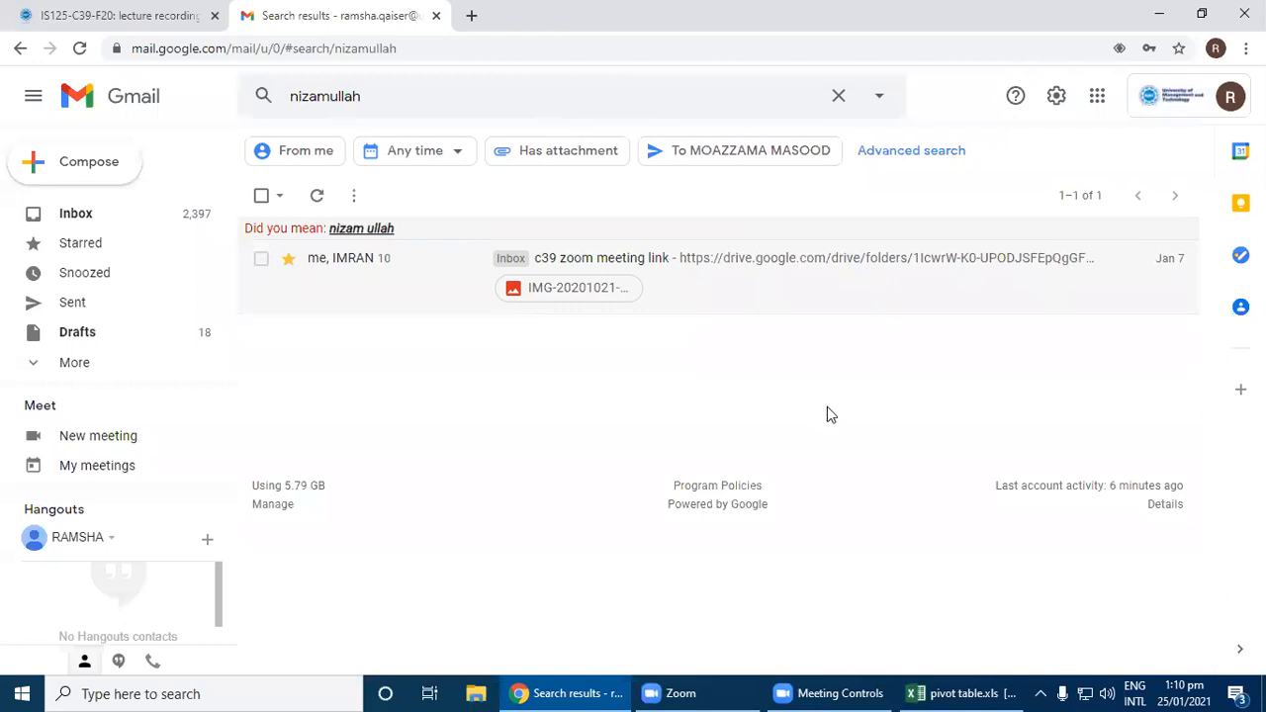
pyautogui.click(376, 95)
pyautogui.click(362, 137)
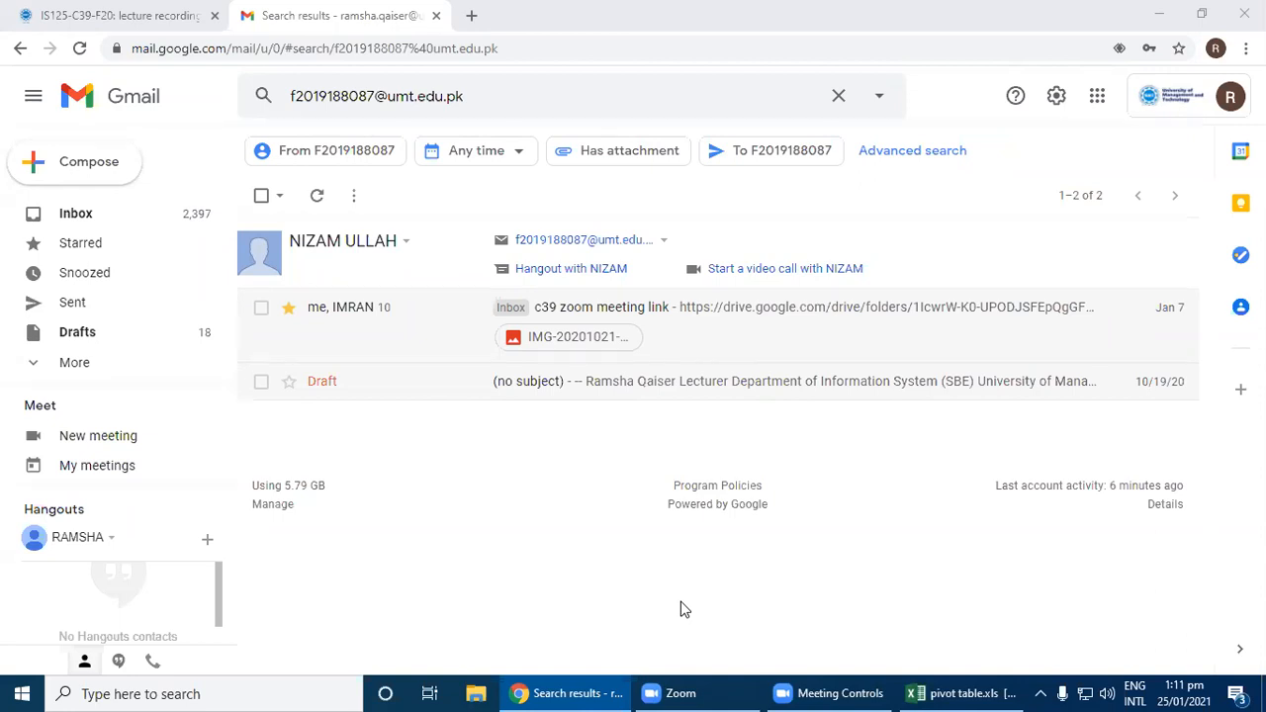
# - Leave the mail search results and go back to the inbox
pyautogui.click(486, 96)
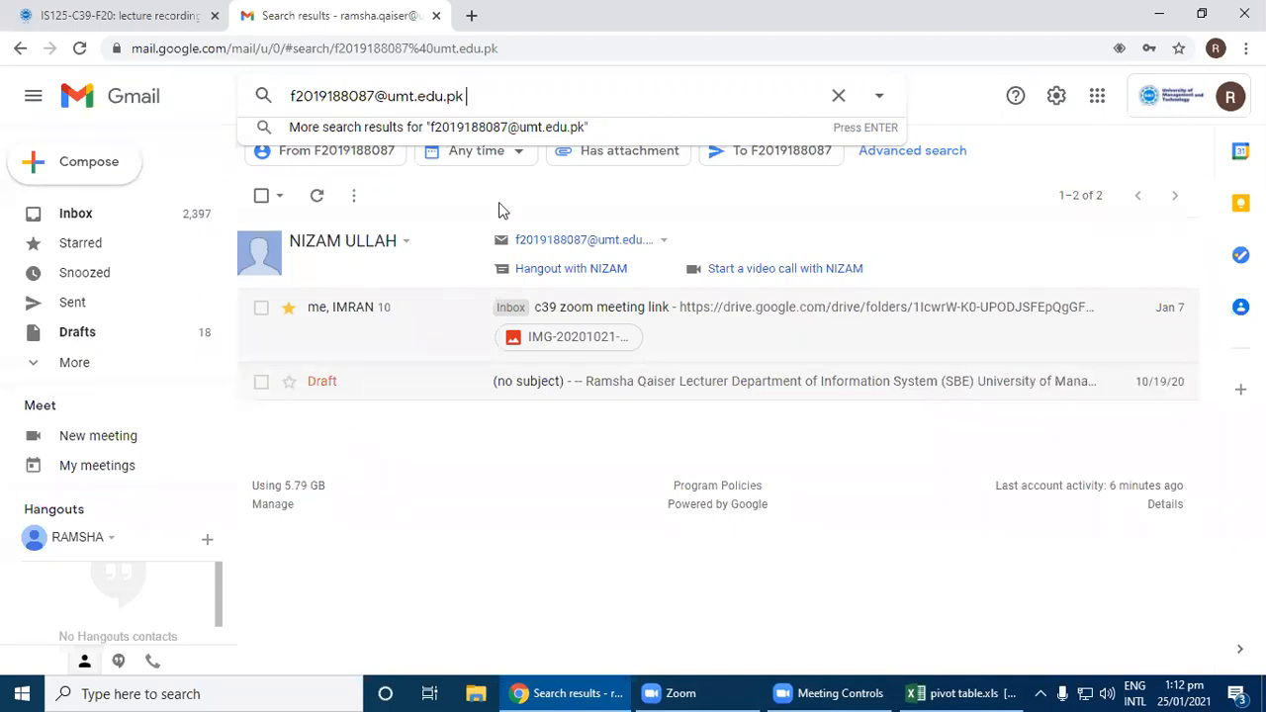
pyautogui.click(518, 108)
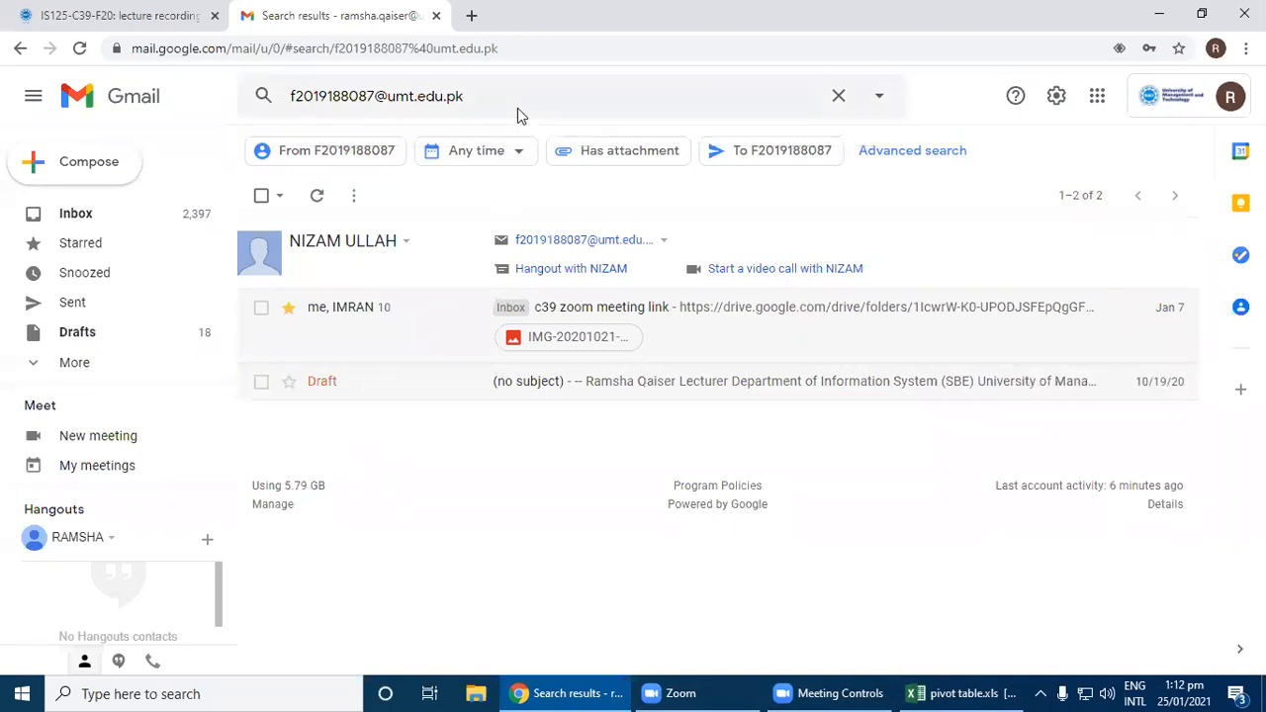
pyautogui.click(190, 215)
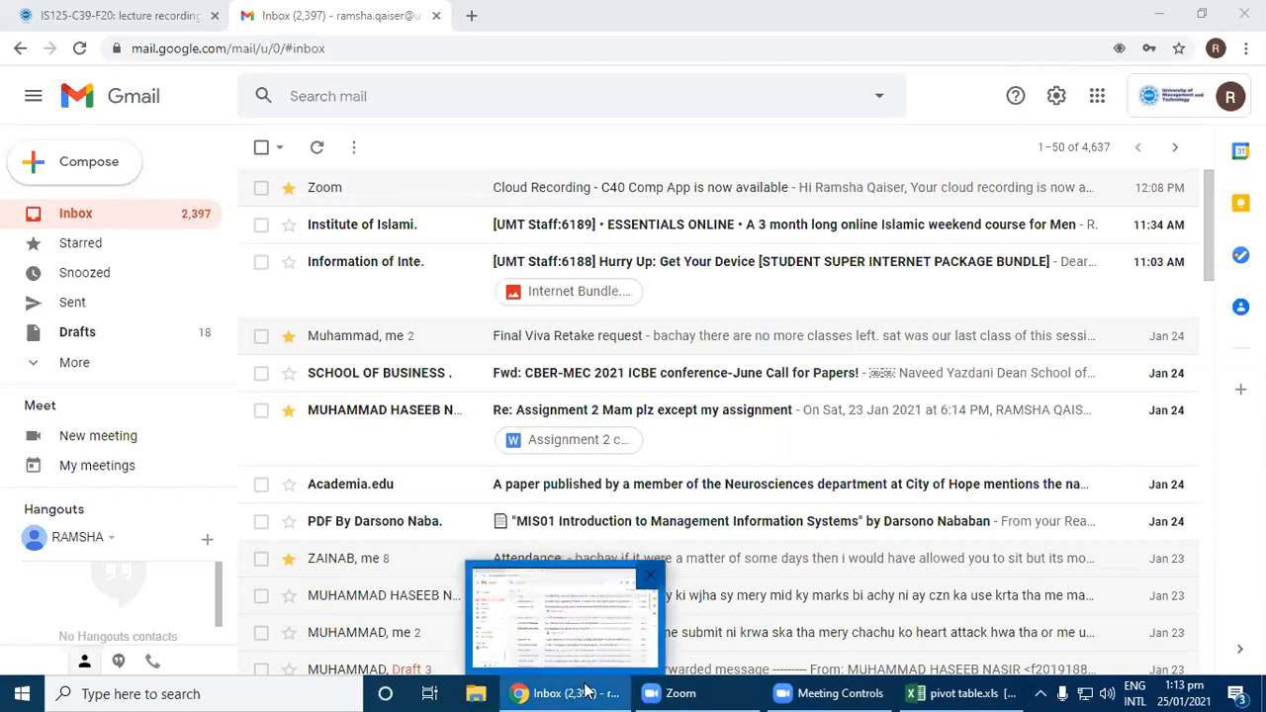
pyautogui.click(537, 690)
pyautogui.click(539, 690)
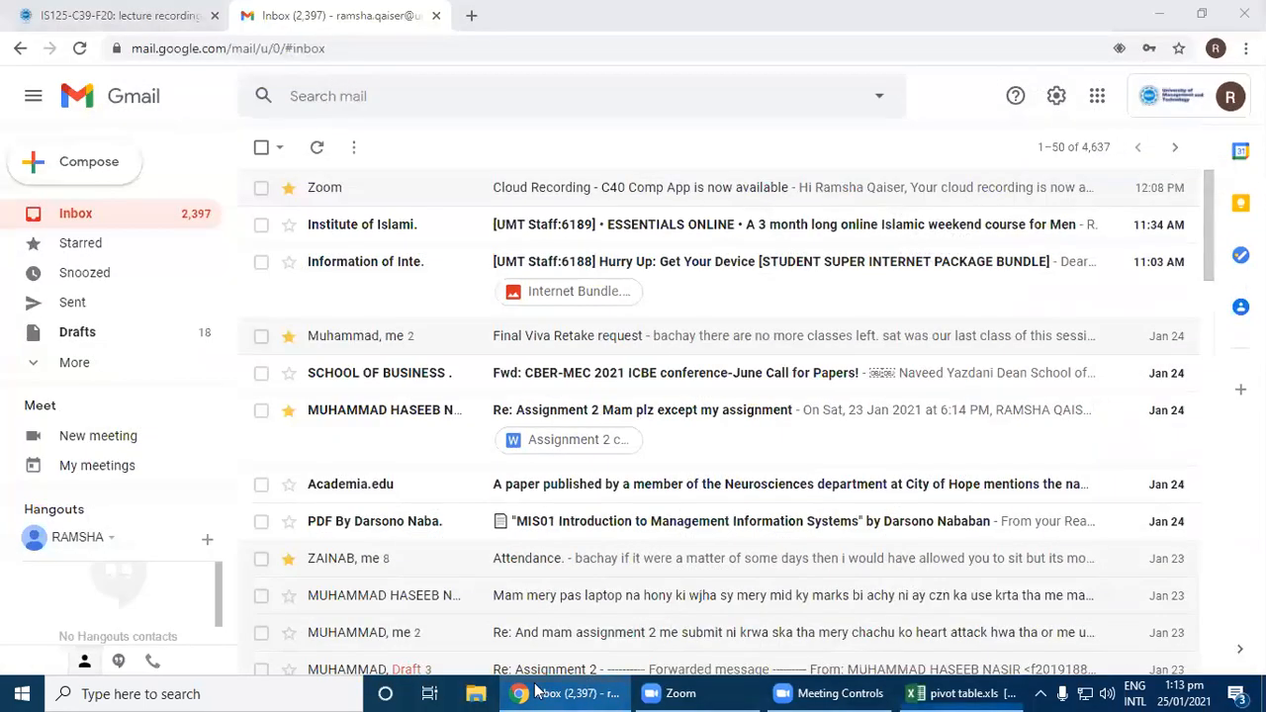
pyautogui.click(539, 690)
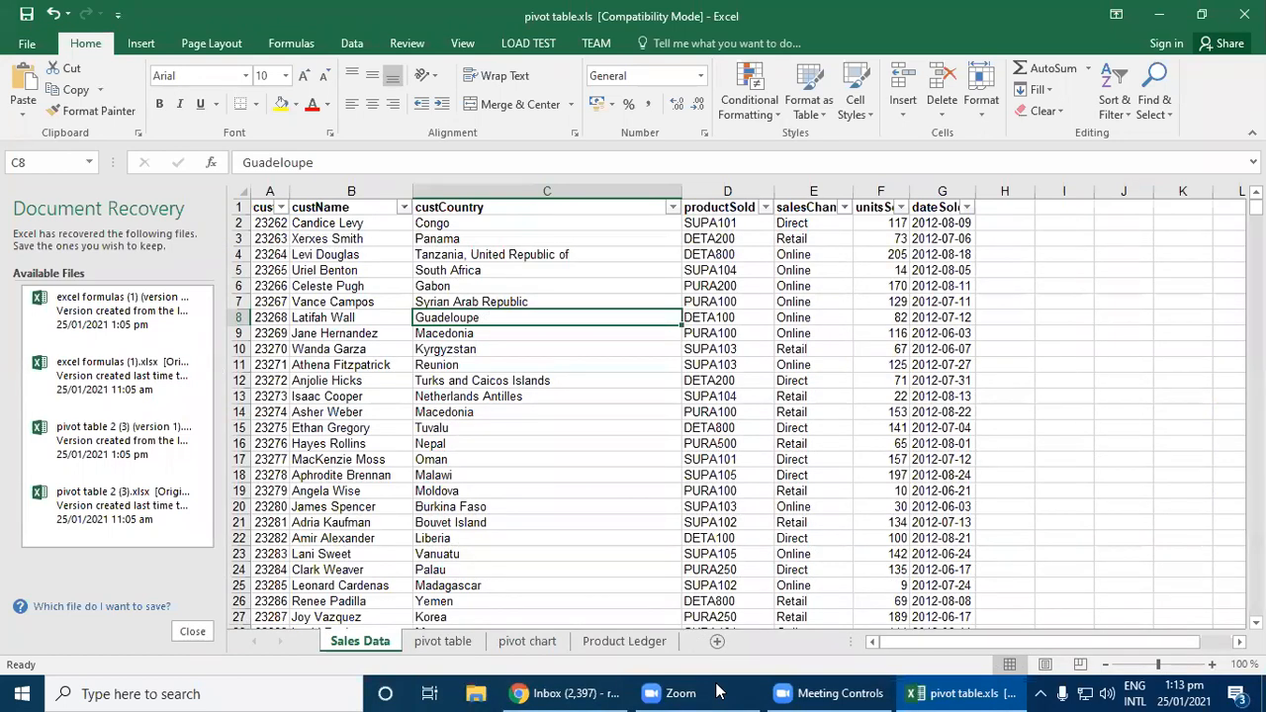
# - Switch back to Chrome, sign out of the Gmail account and close its tab
pyautogui.click(558, 691)
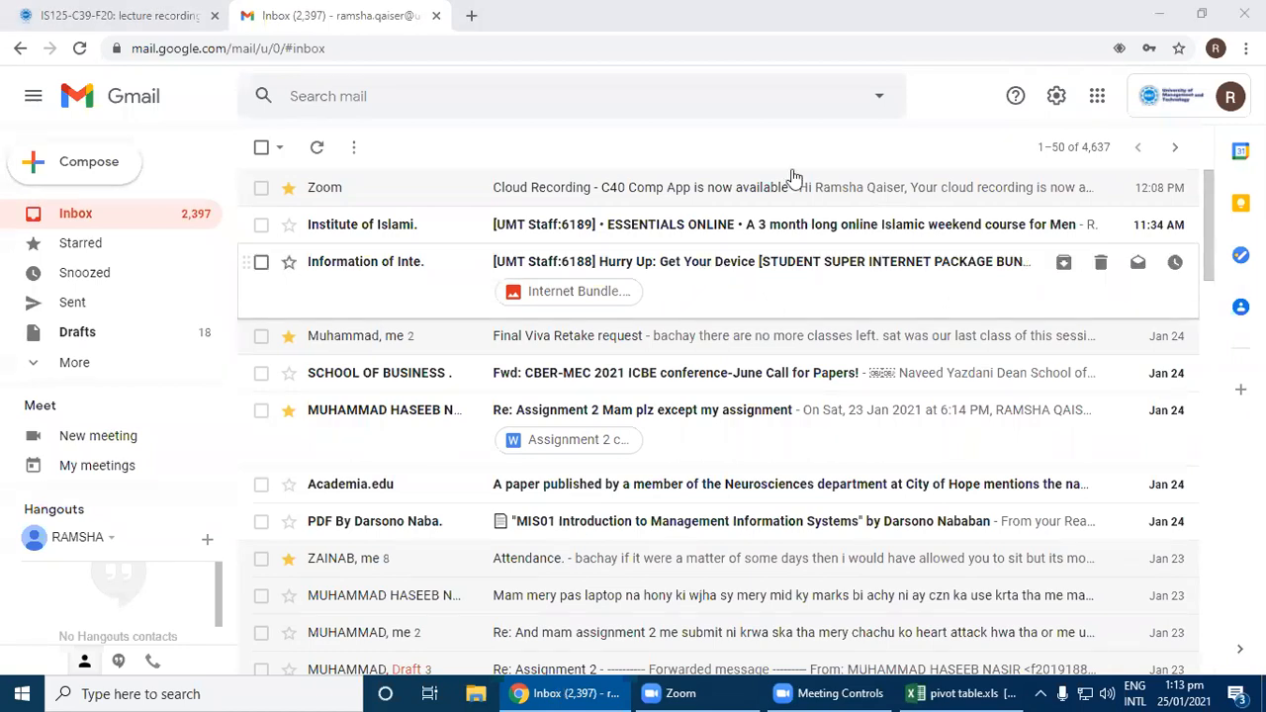
pyautogui.click(1186, 96)
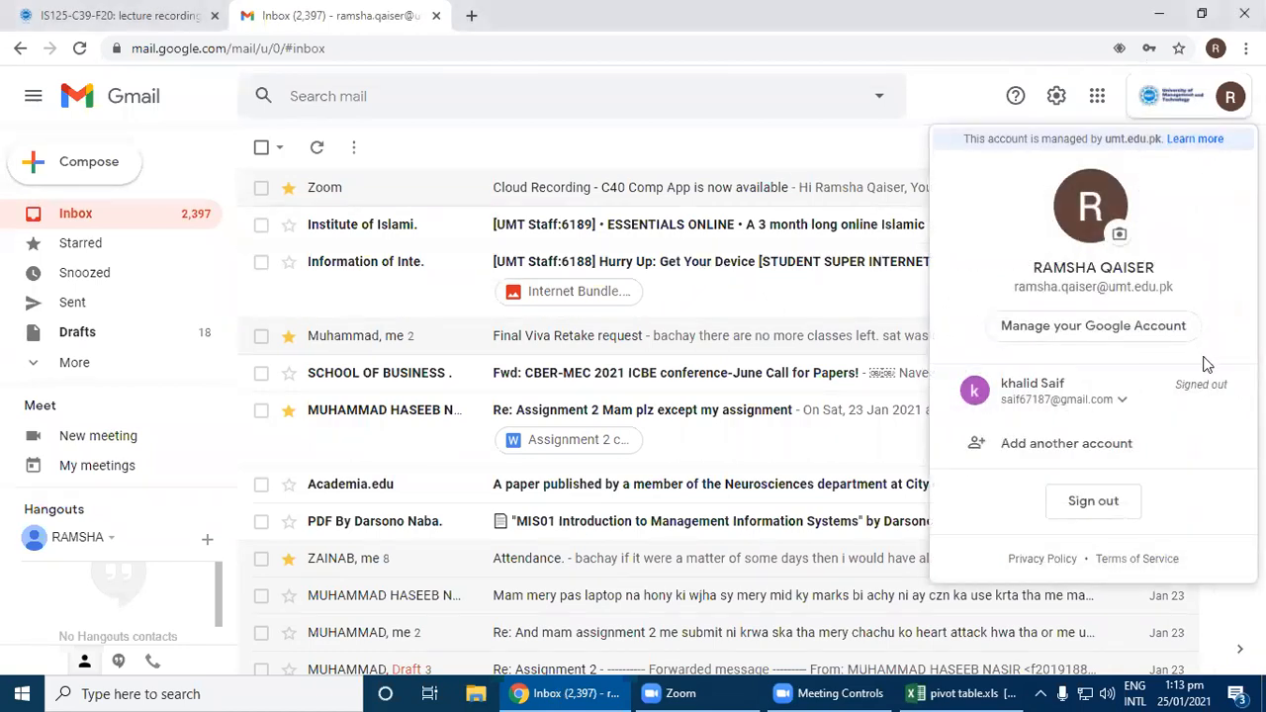
pyautogui.click(1104, 505)
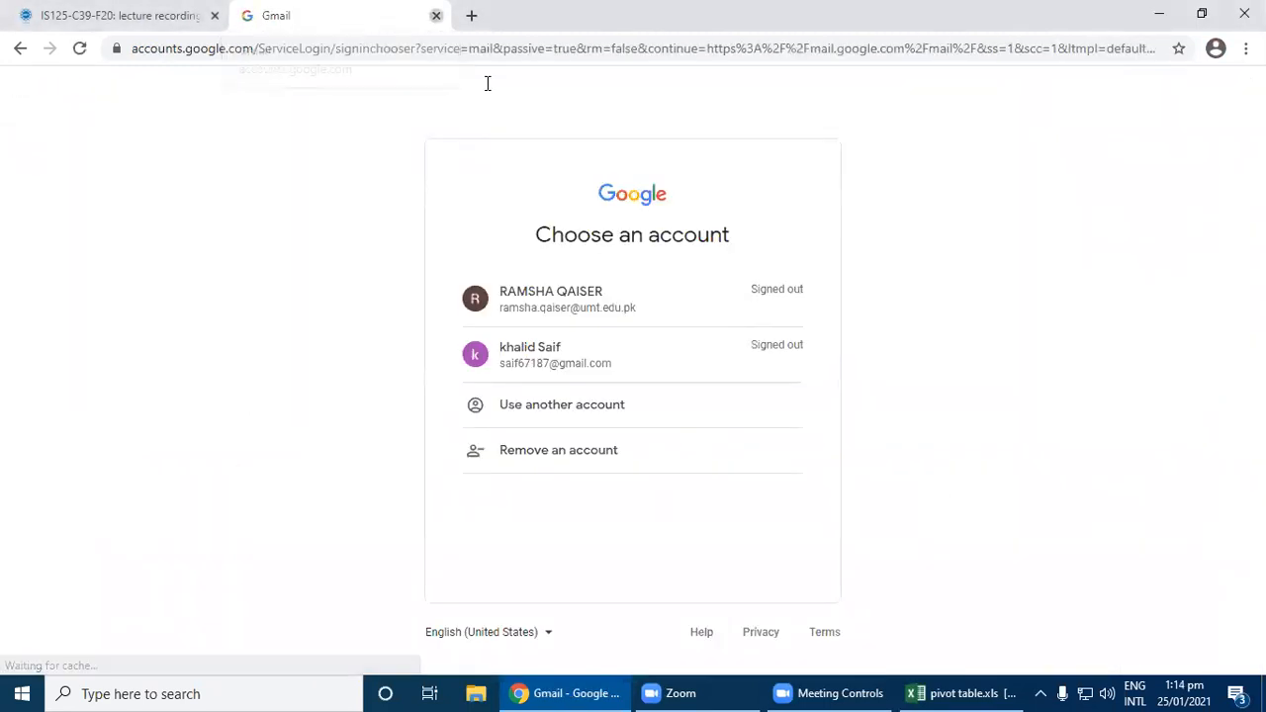
pyautogui.hotkey('ctrl', 'w')
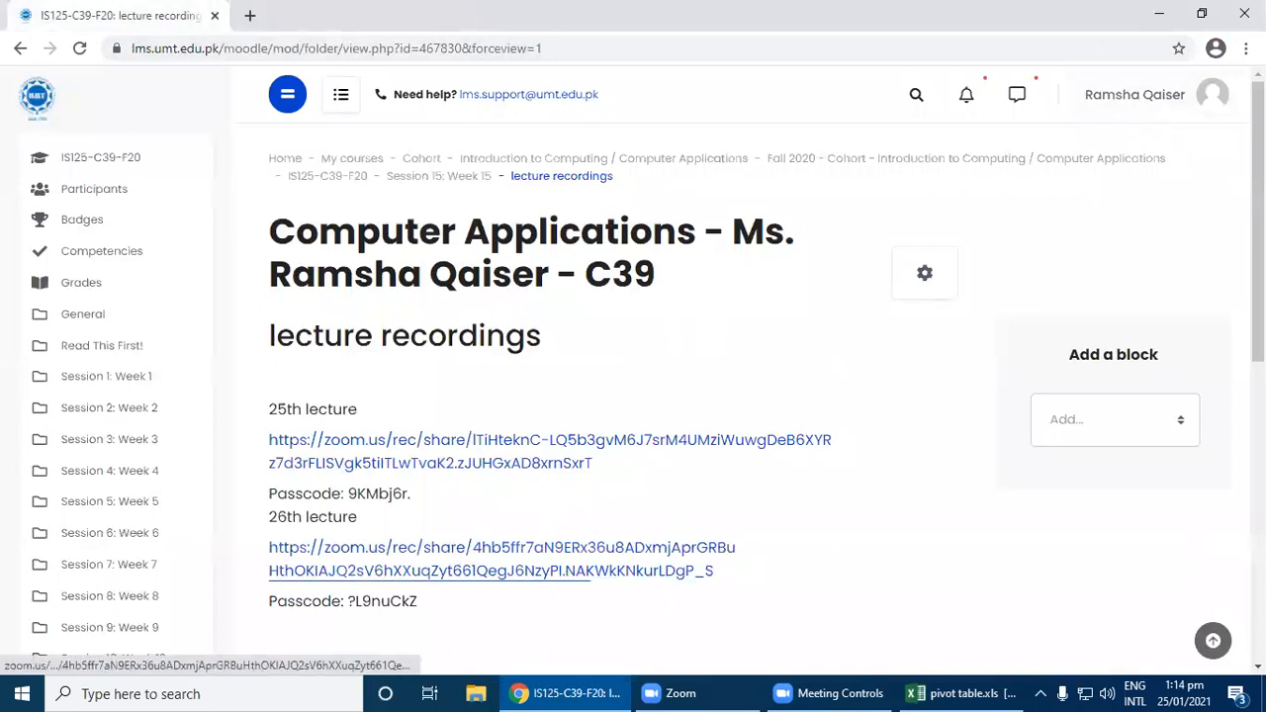
# - Log out of the UMT LMS site and close the browser window
pyautogui.click(1187, 94)
pyautogui.click(1153, 316)
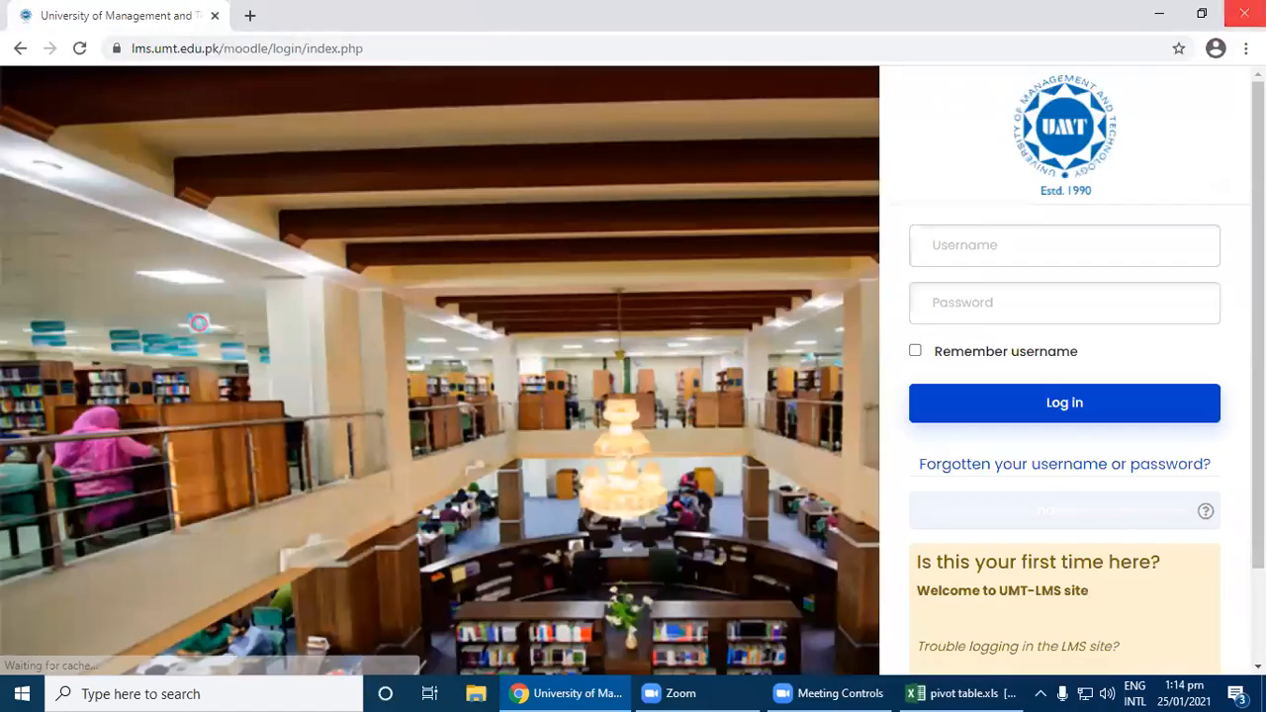
pyautogui.click(1243, 14)
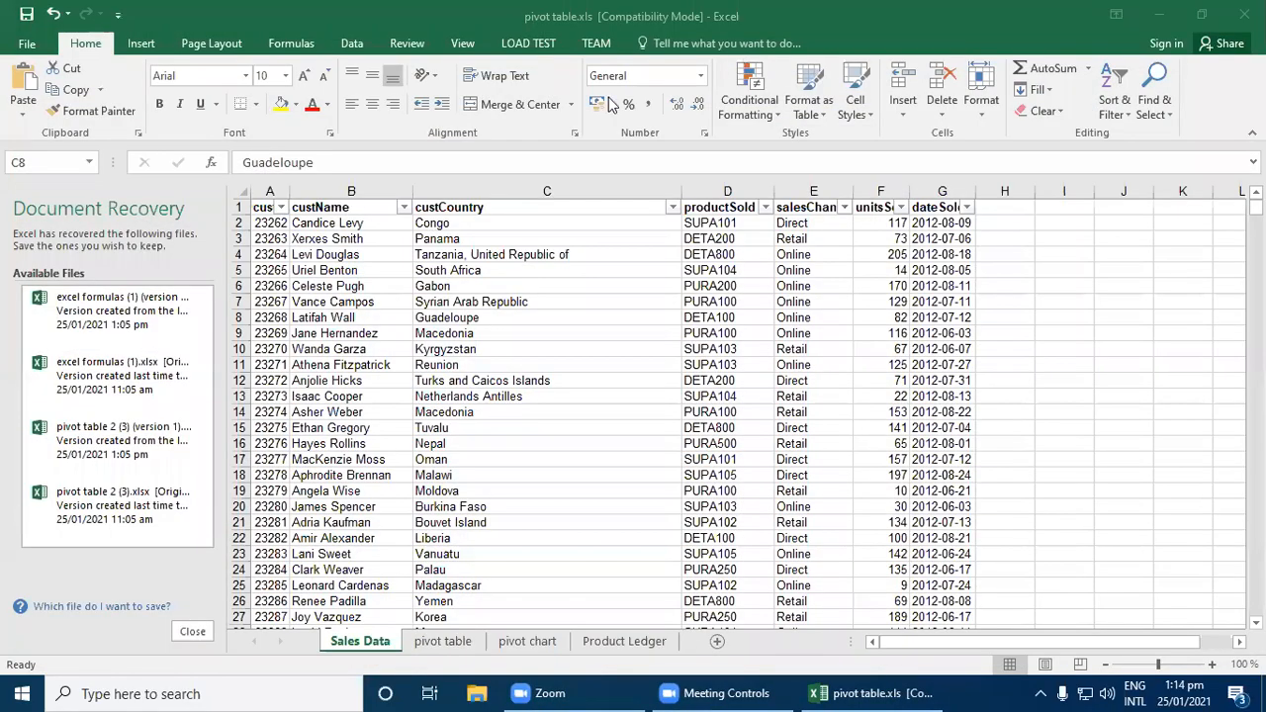
# - Close the pivot table.xls workbook and Excel without saving the changes
pyautogui.click(1243, 14)
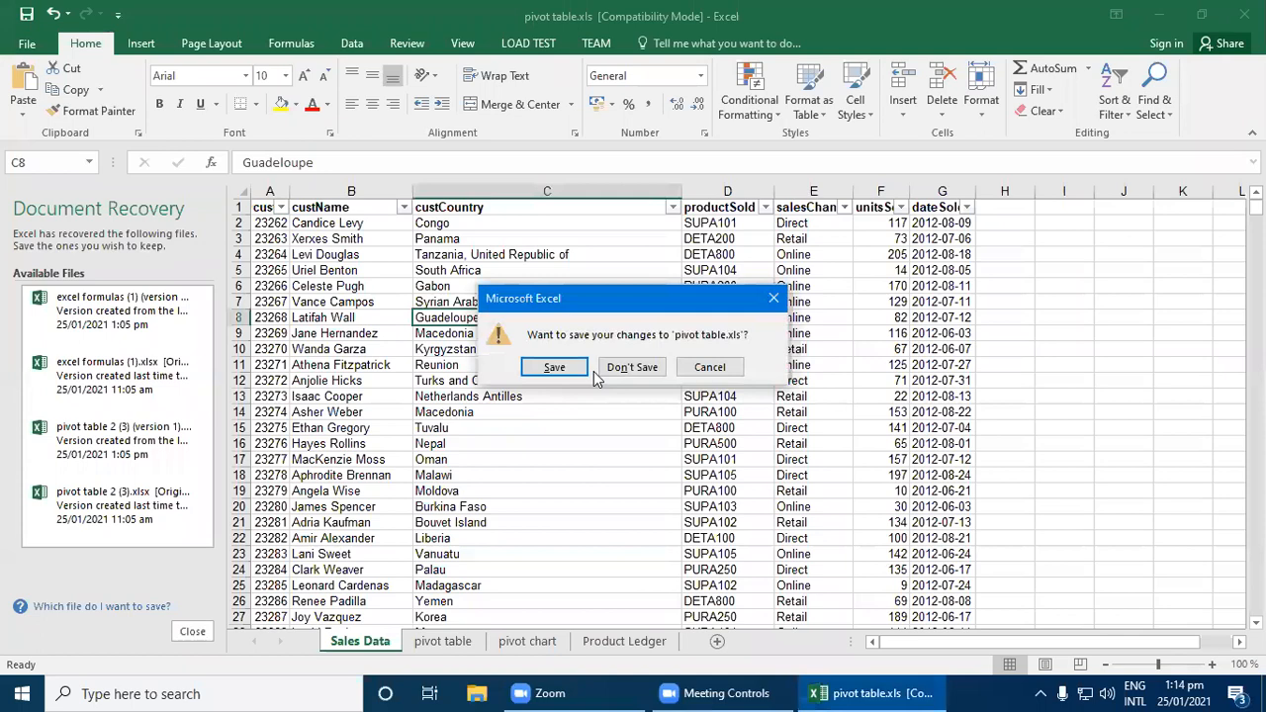
pyautogui.click(634, 364)
pyautogui.click(468, 289)
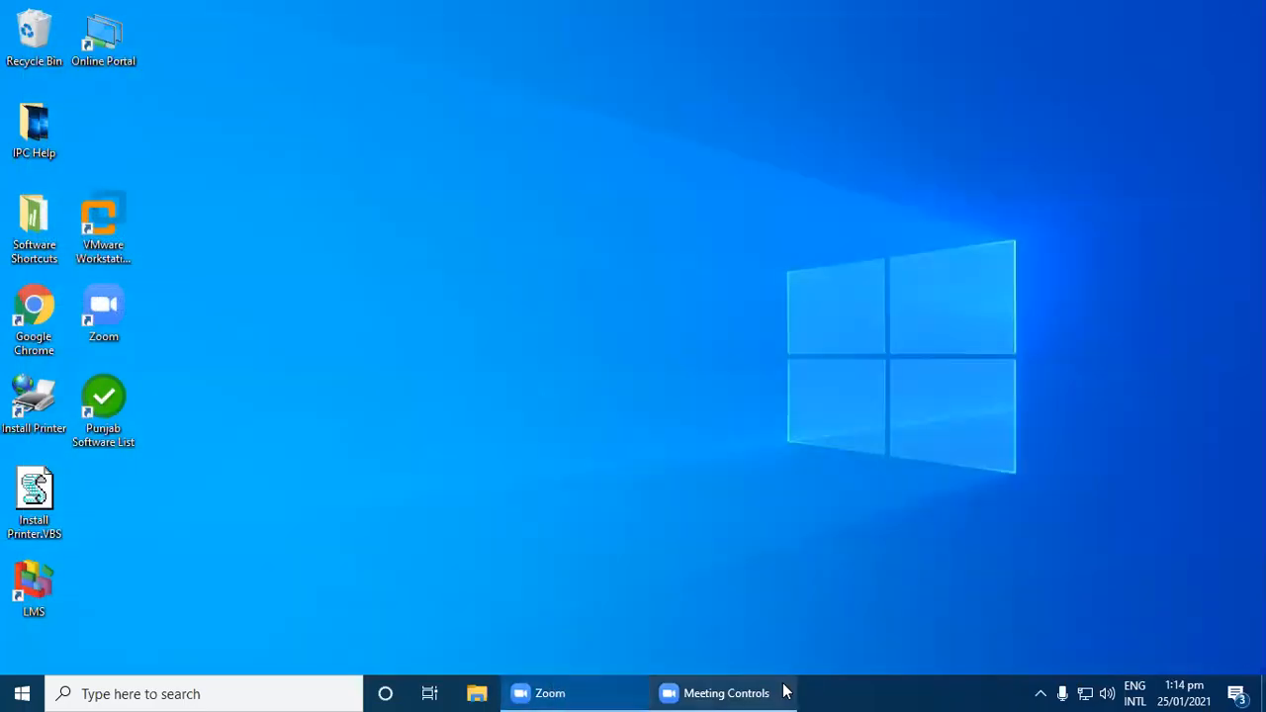